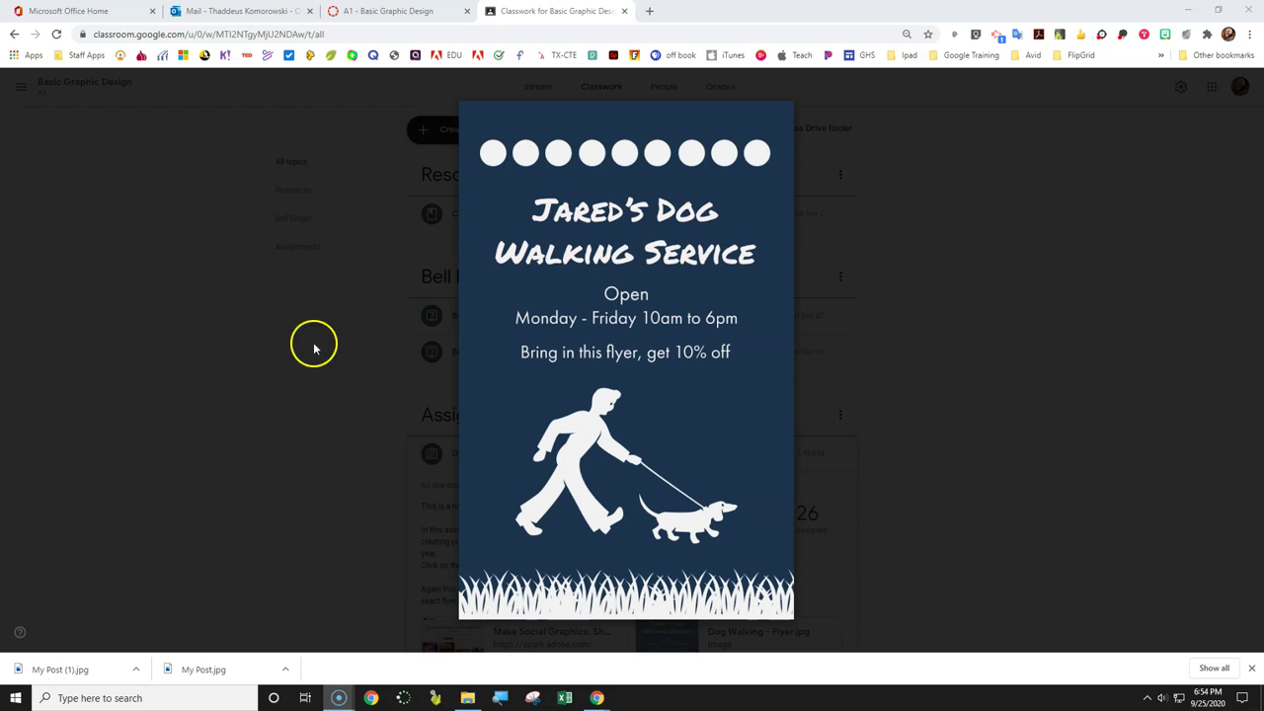
# From the Canvas course's Assignments list, open the 'Dog Walking - Flyer' assignment under Adobe Spark
pyautogui.click(375, 14)
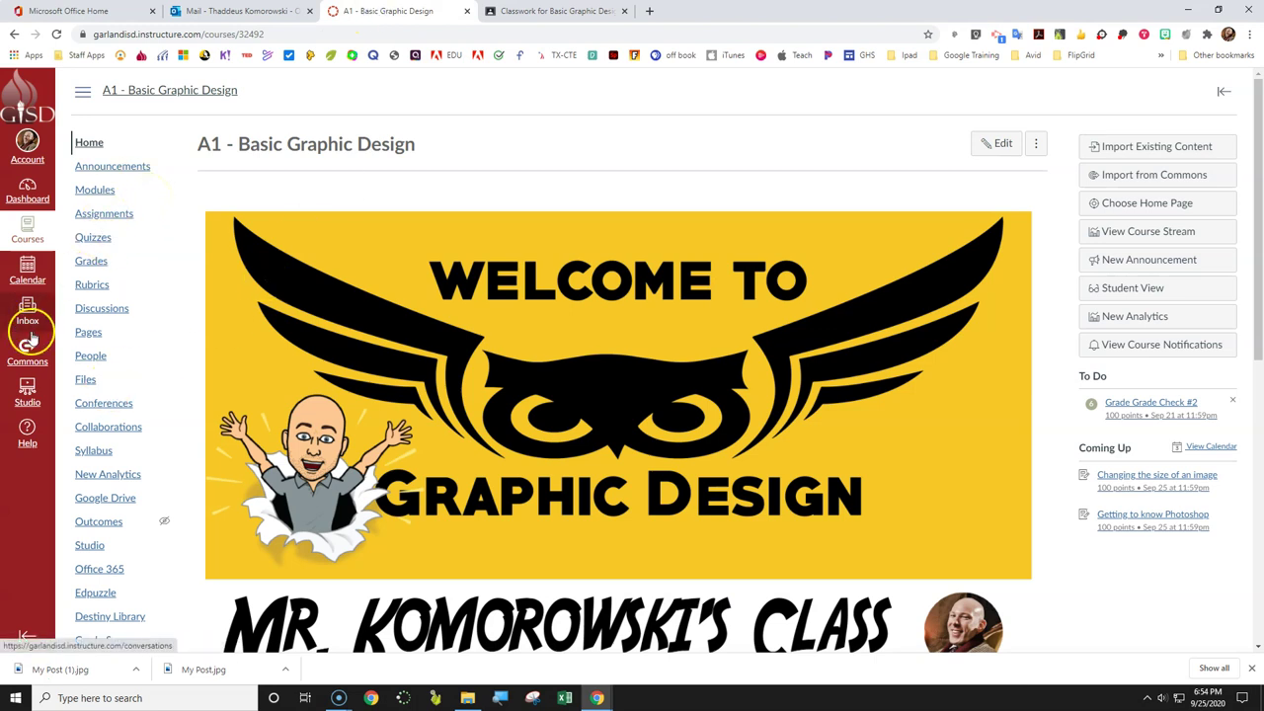
pyautogui.click(113, 213)
pyautogui.scroll(-1, 391, 342)
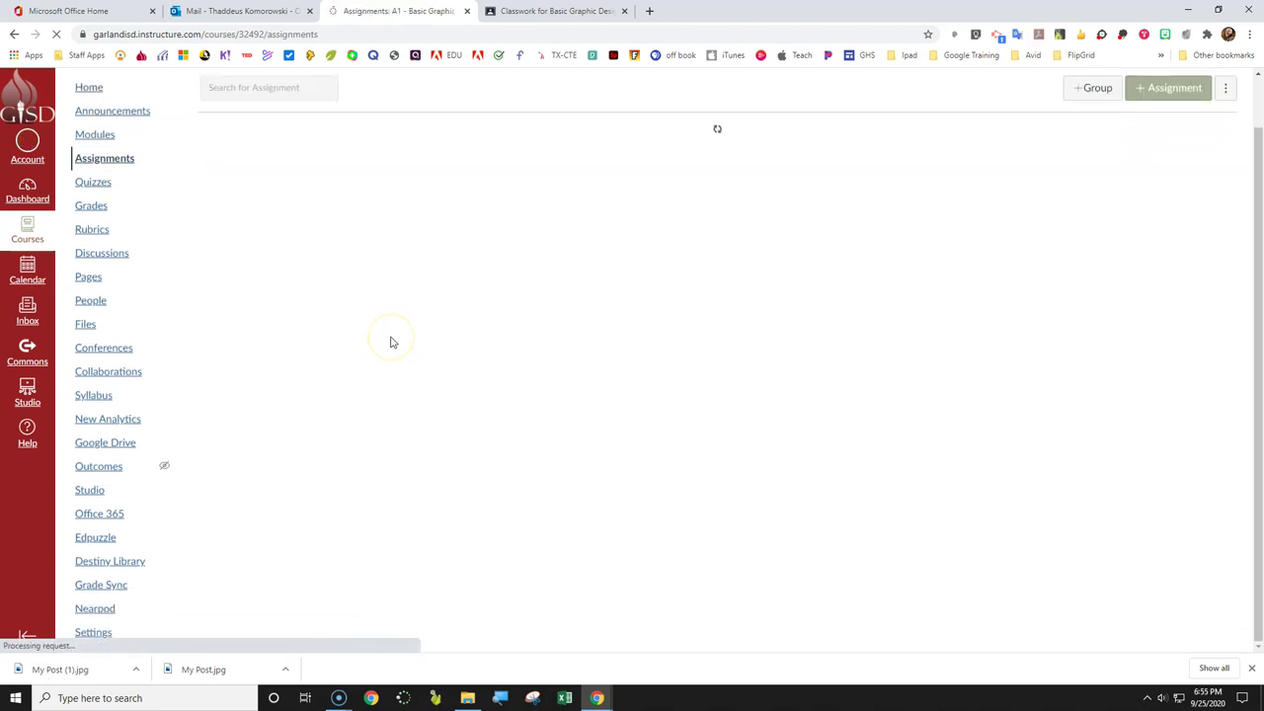
pyautogui.scroll(-10, 391, 342)
pyautogui.scroll(-3, 391, 342)
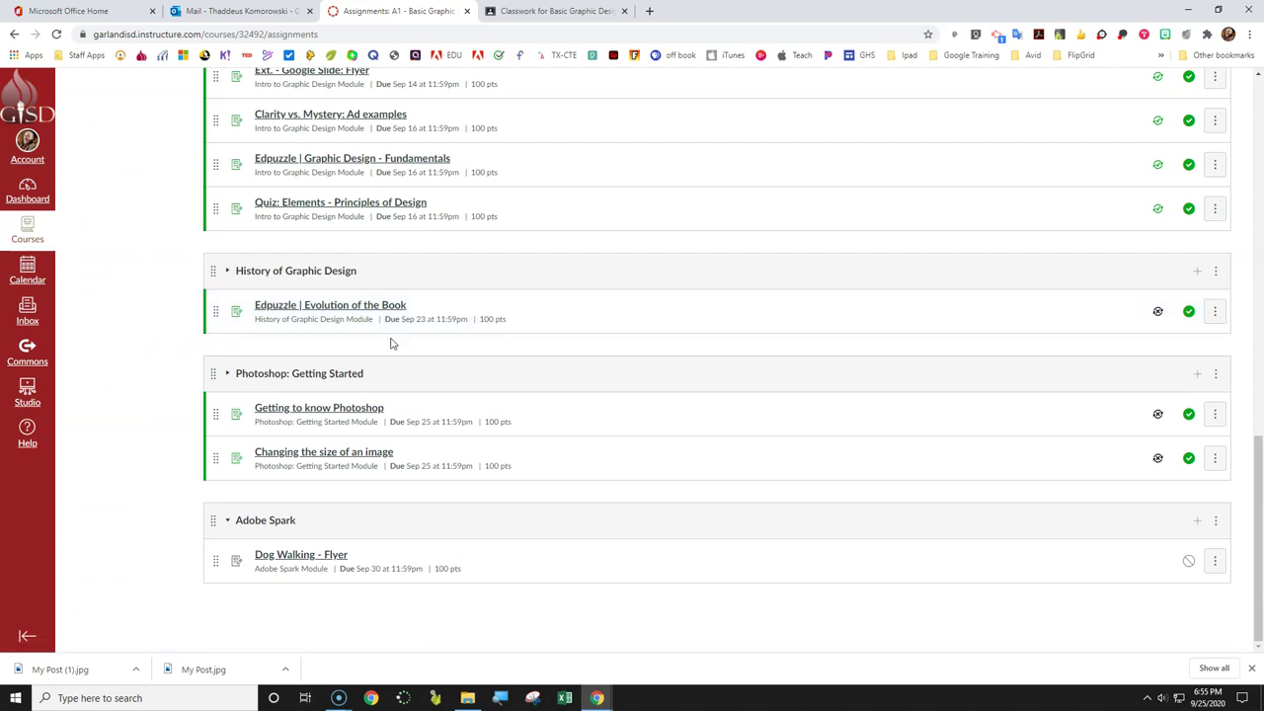
pyautogui.click(296, 559)
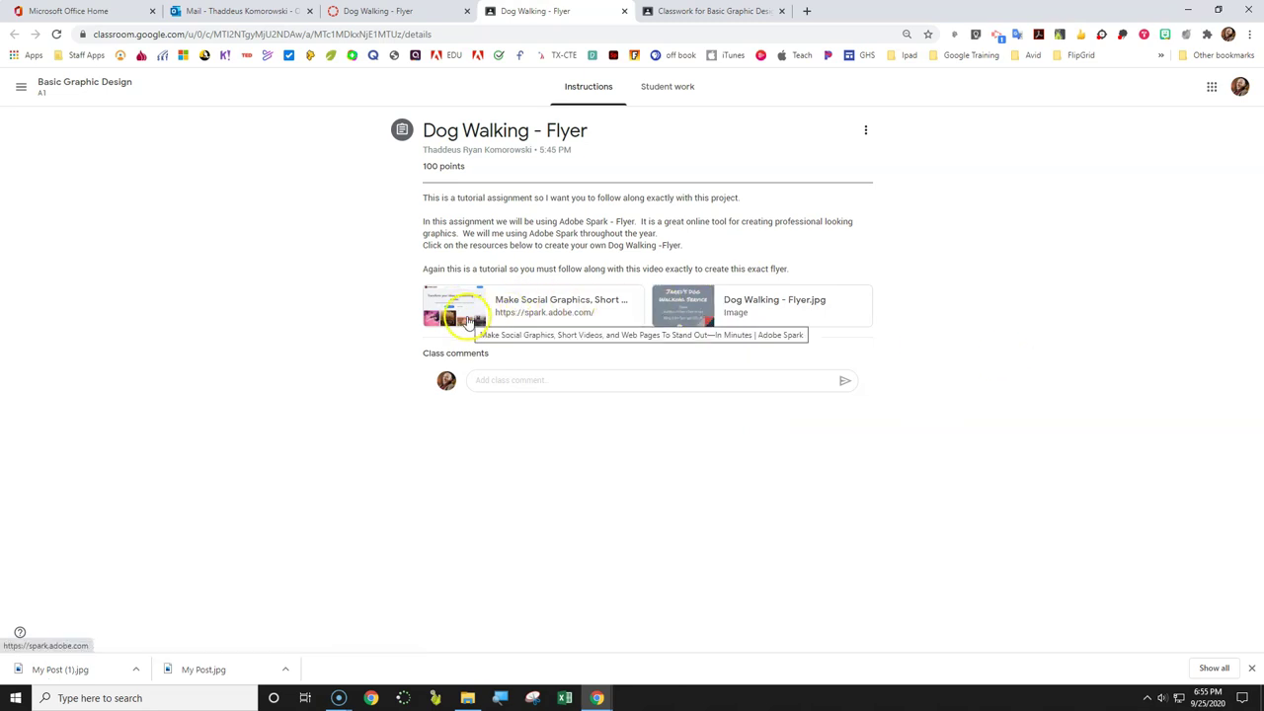
# Open the Adobe Spark link attached to the assignment at spark.adobe.com
pyautogui.click(468, 321)
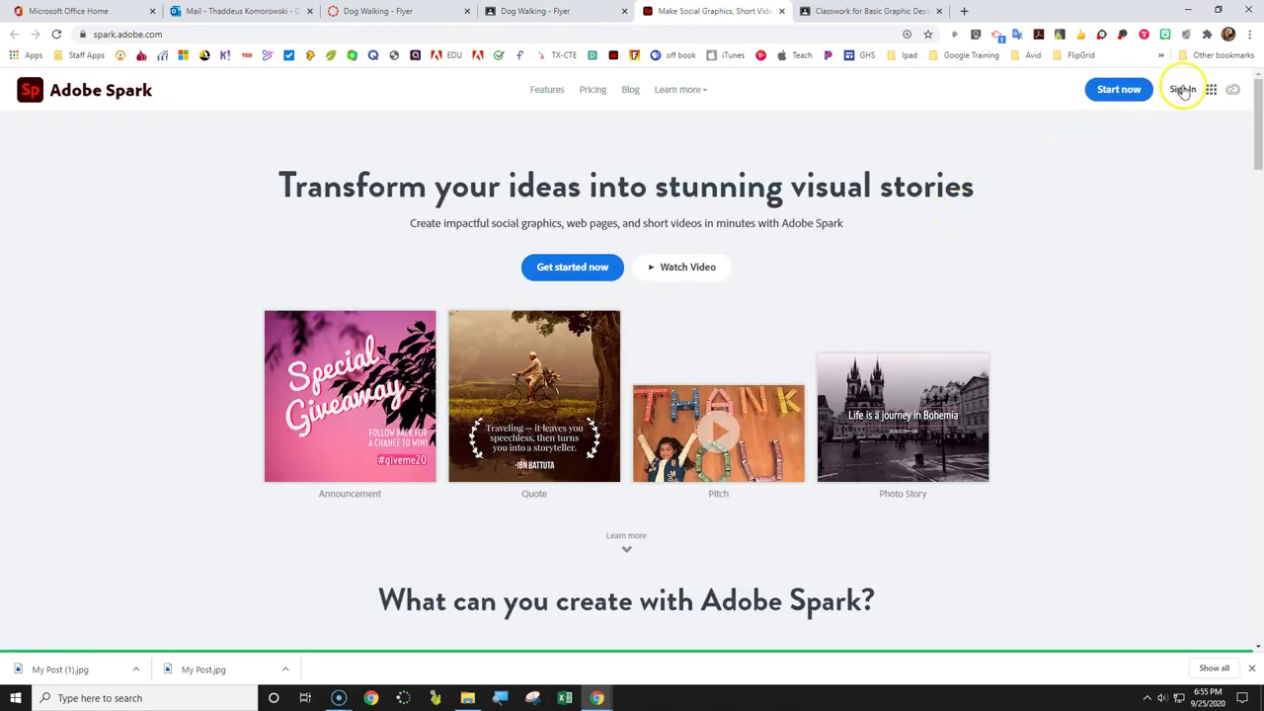
# Sign in to Adobe Spark using Continue with Google and the student's Google account
pyautogui.click(1182, 90)
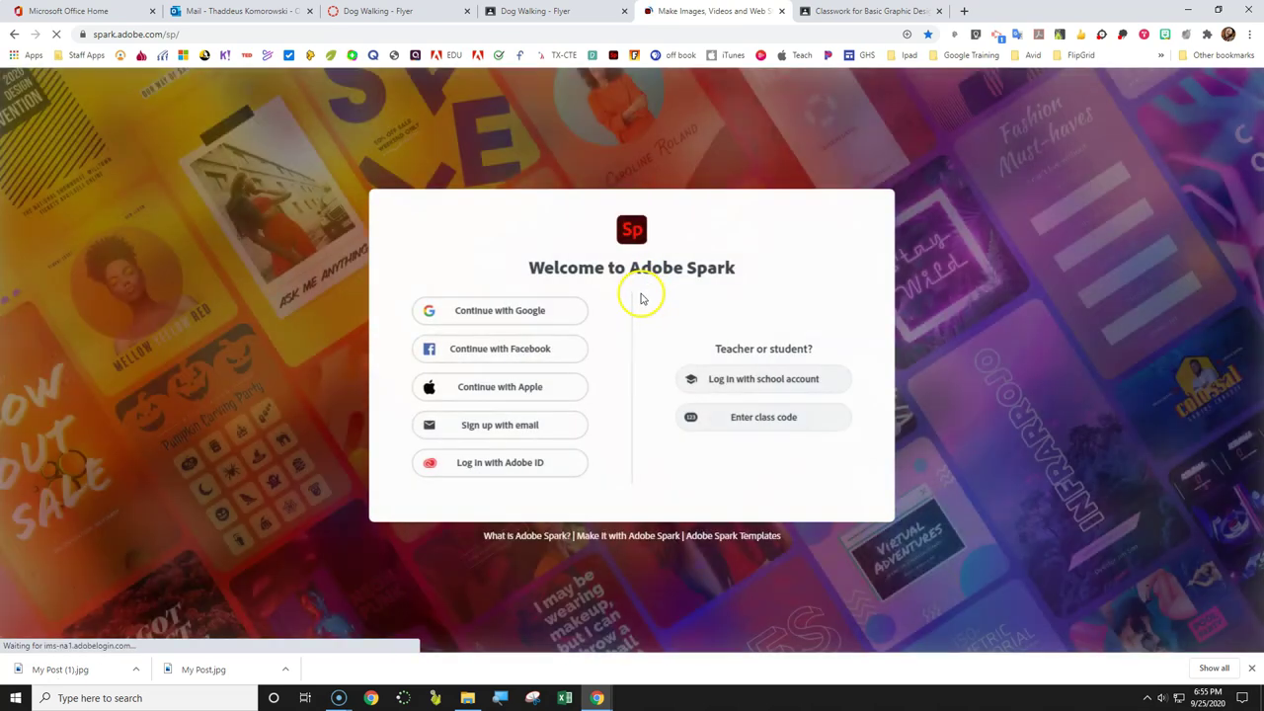
pyautogui.click(521, 310)
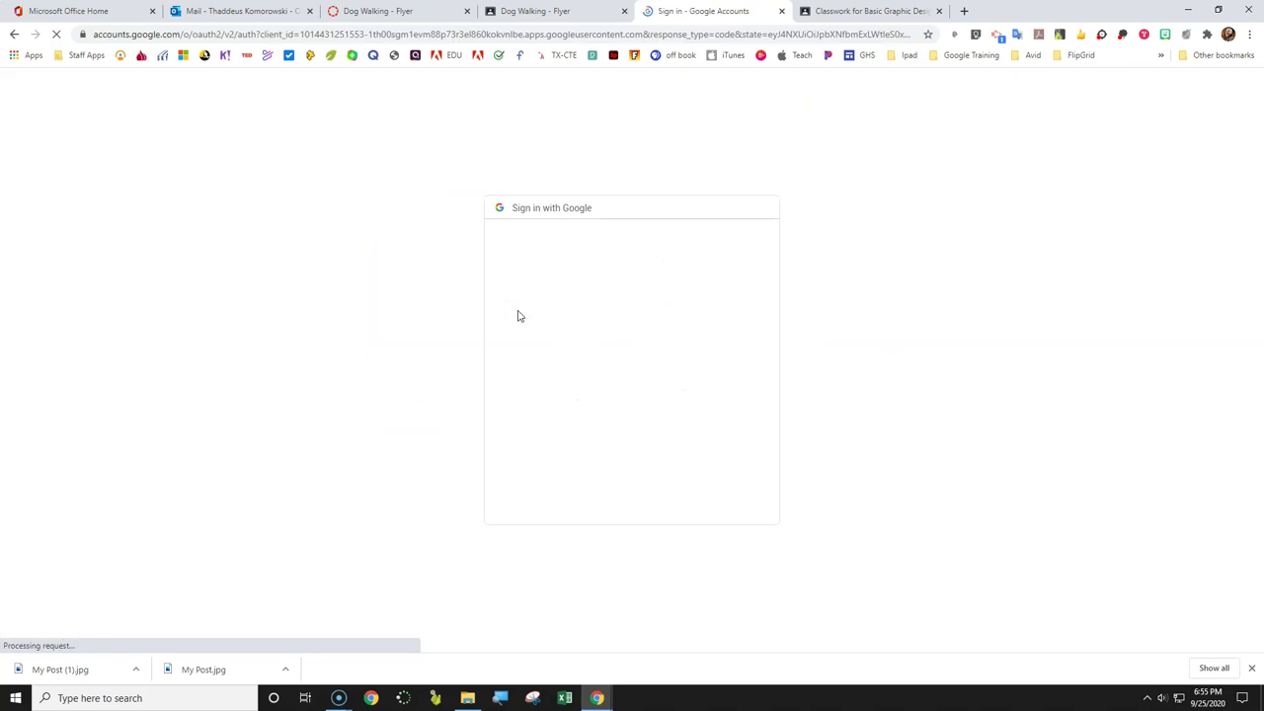
pyautogui.click(551, 320)
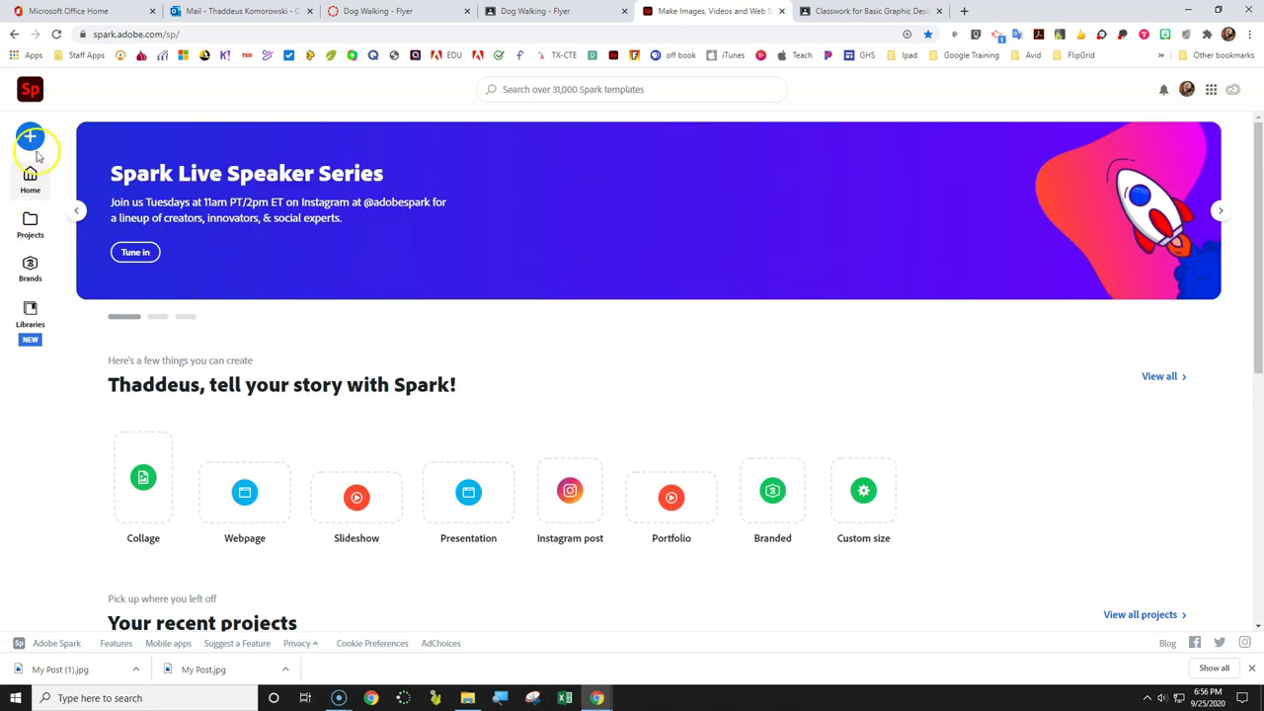
# Start a new blank Flyer from the create menu and bring up its resize options
pyautogui.click(31, 140)
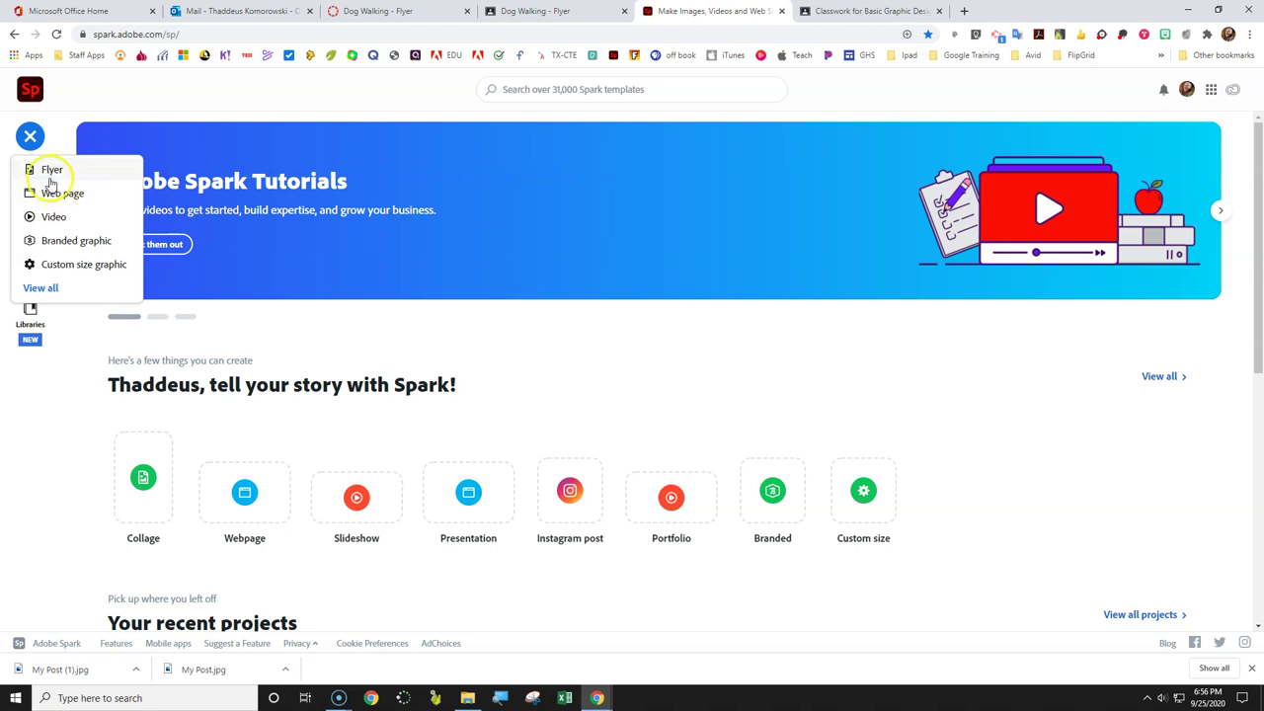
pyautogui.click(49, 171)
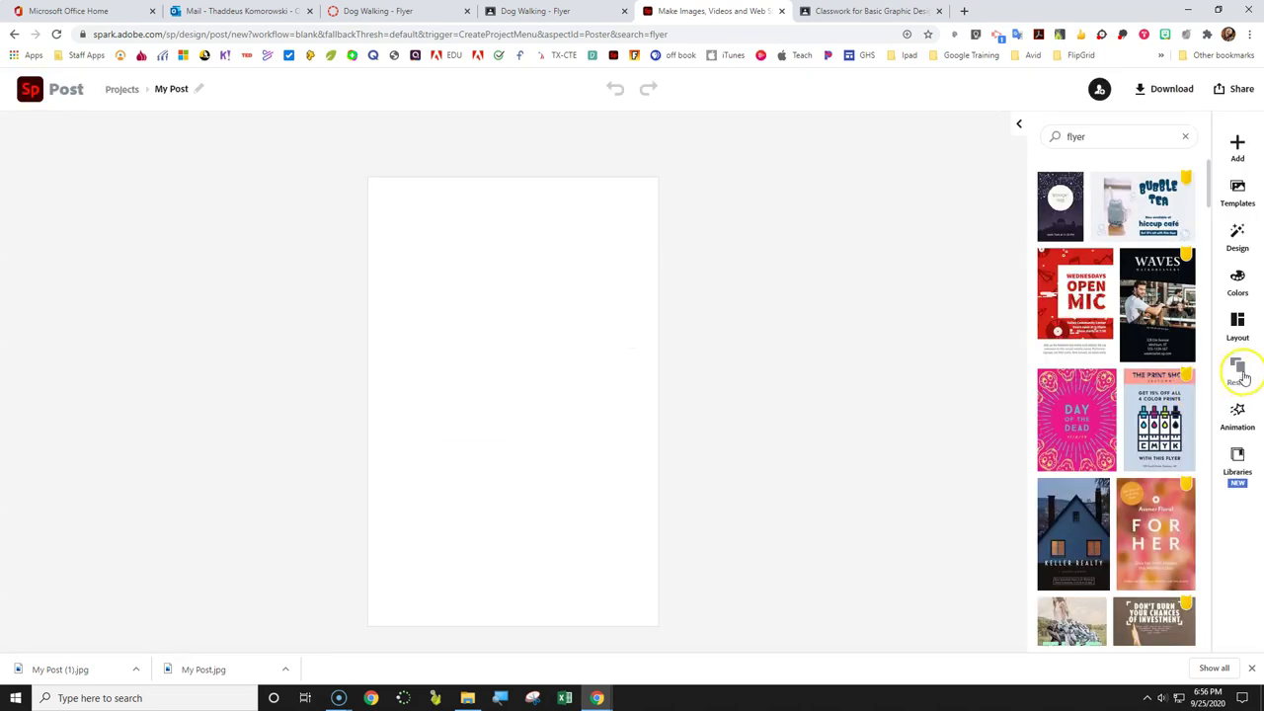
pyautogui.click(1242, 375)
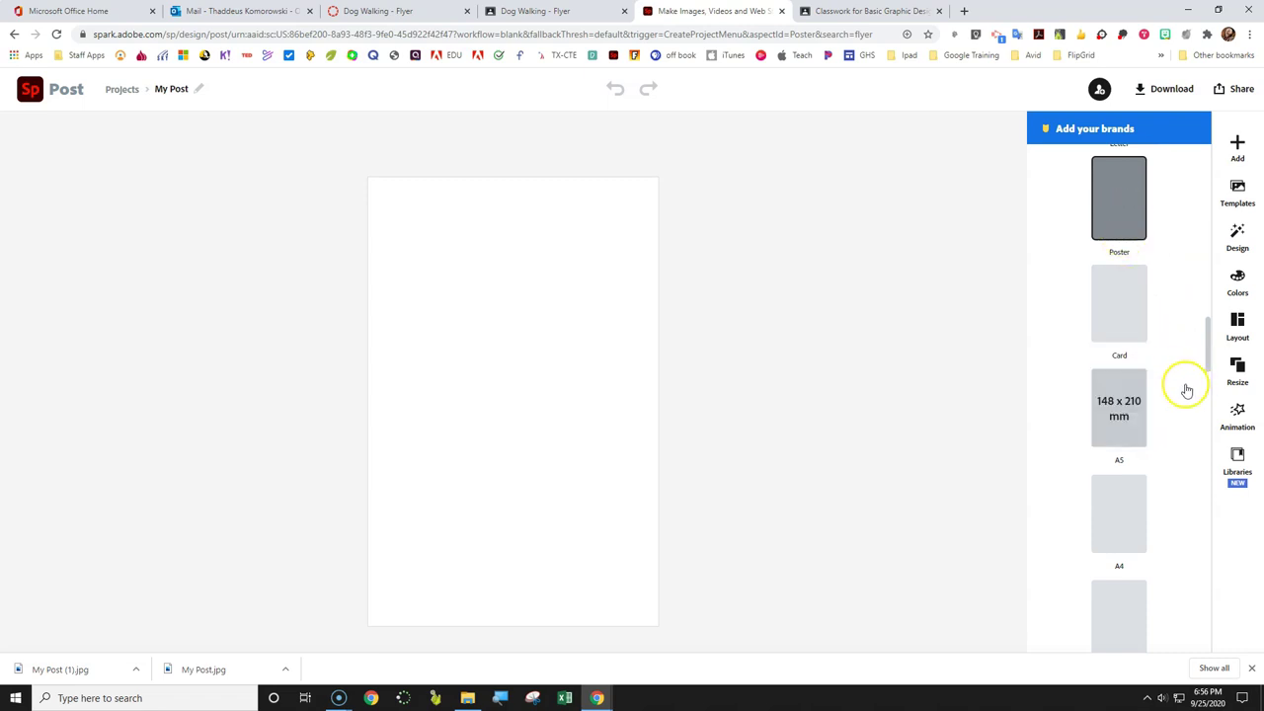
# Set the blank flyer to the 11 x 17 in Poster print size
pyautogui.scroll(-1, 1187, 390)
pyautogui.scroll(-3, 1186, 390)
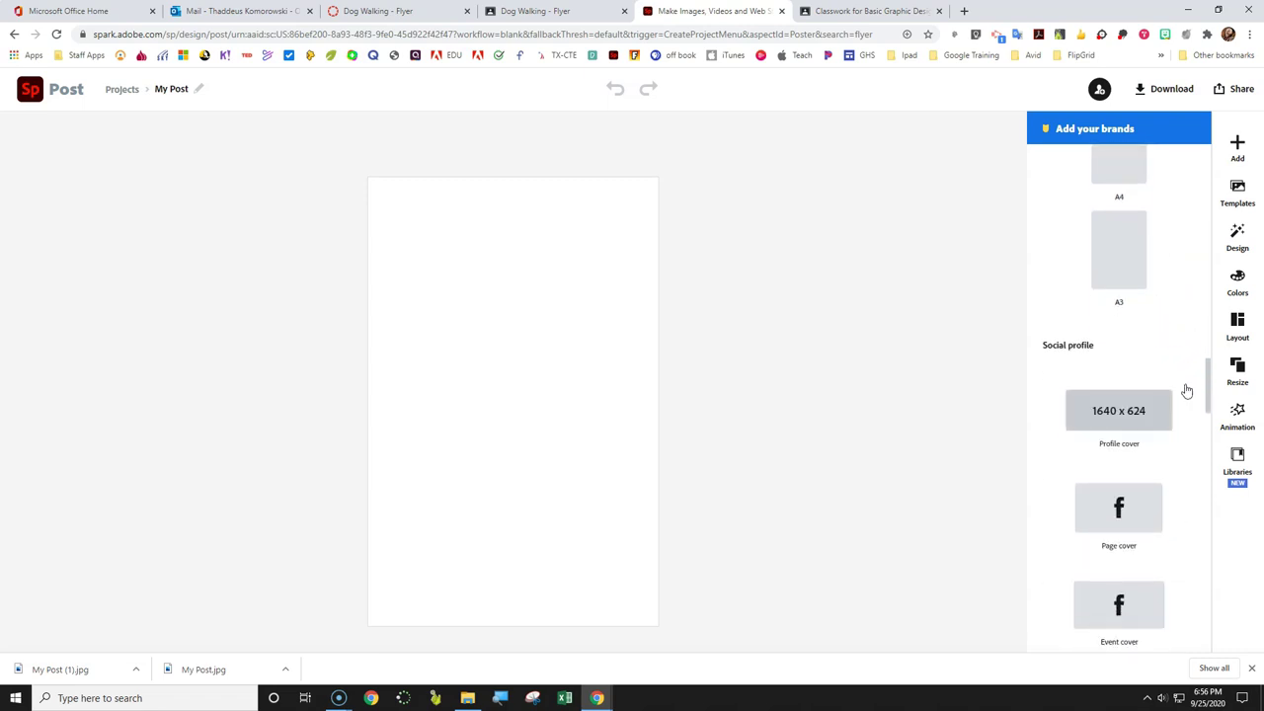
pyautogui.scroll(-1, 1186, 390)
pyautogui.scroll(3, 1186, 395)
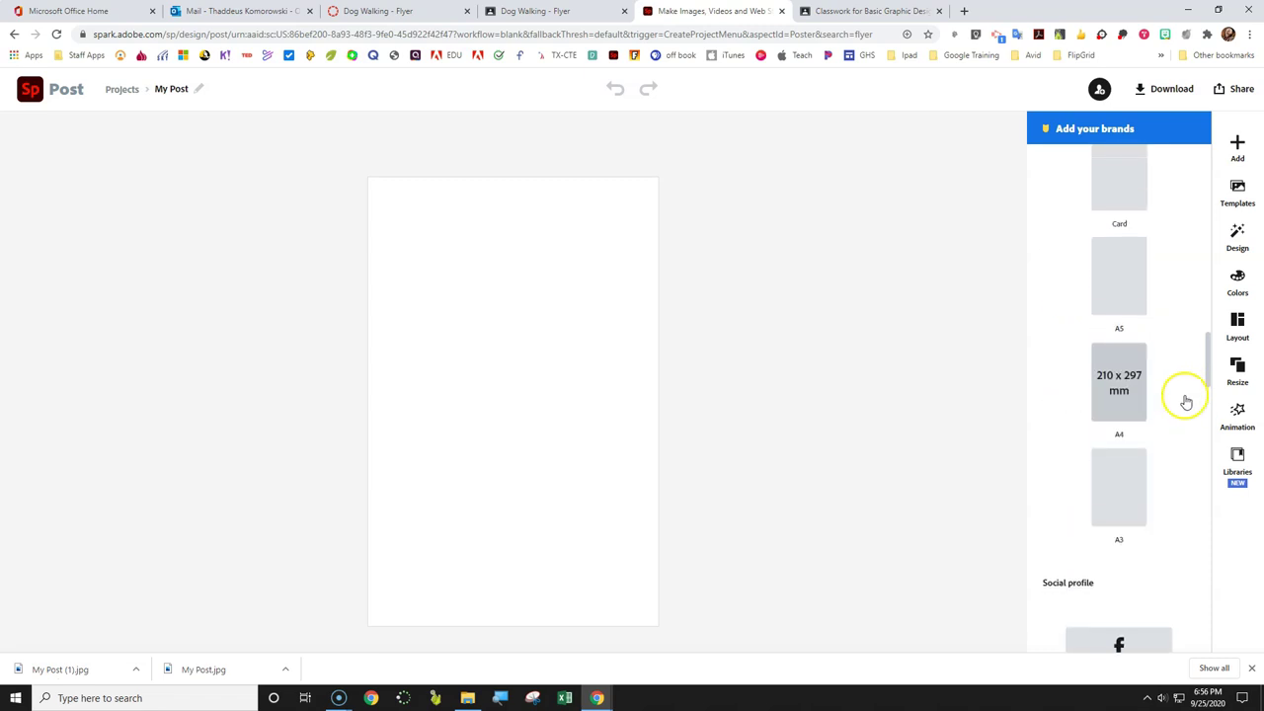
pyautogui.scroll(-3, 1187, 402)
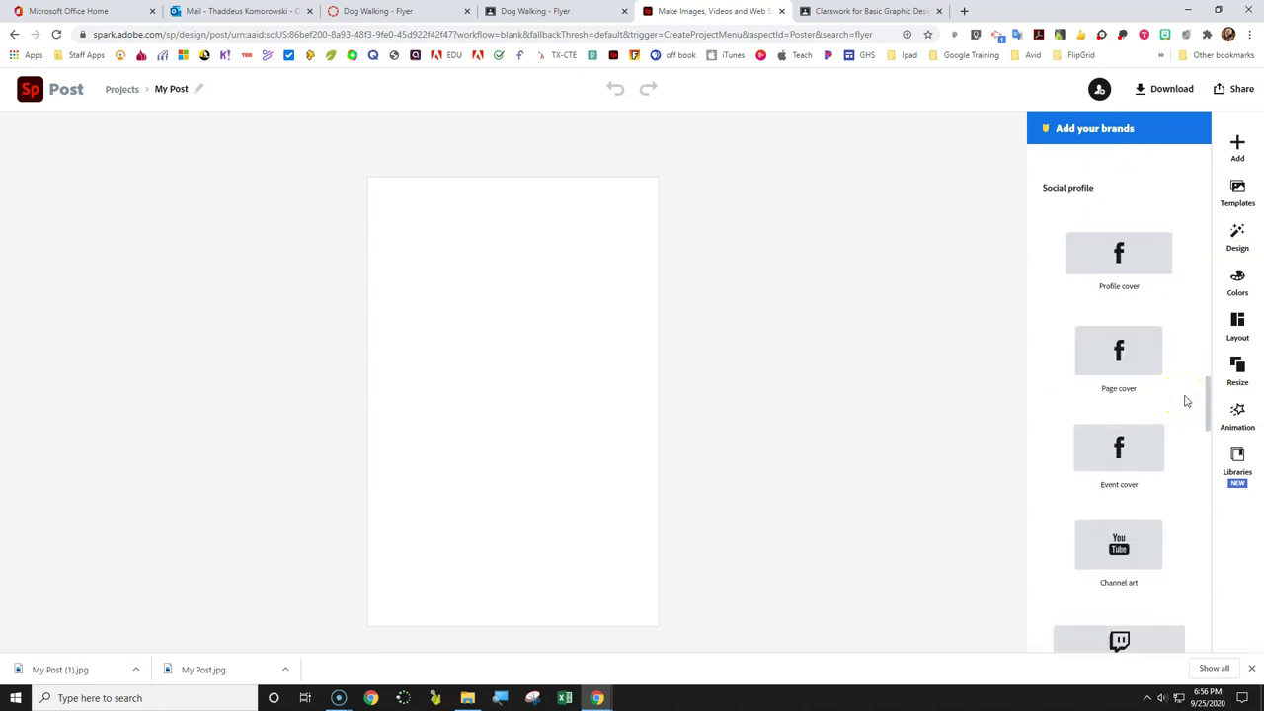
pyautogui.scroll(-1, 1185, 401)
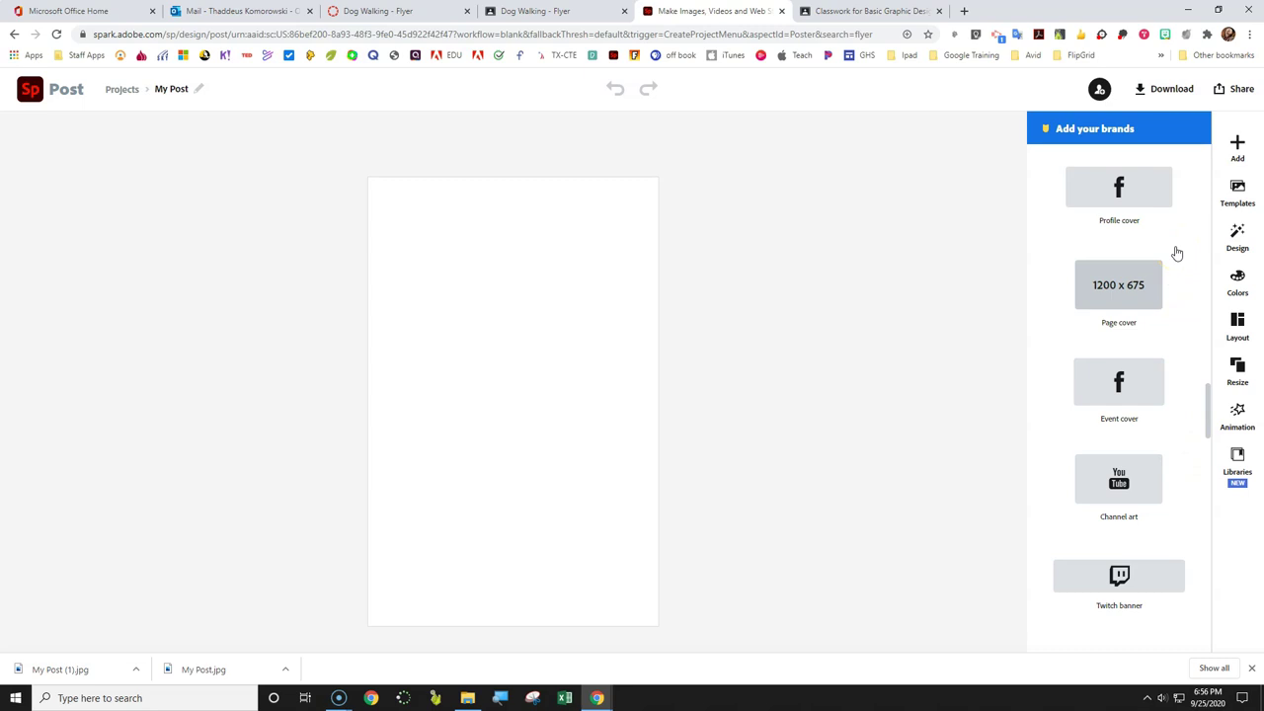
pyautogui.scroll(4, 1179, 257)
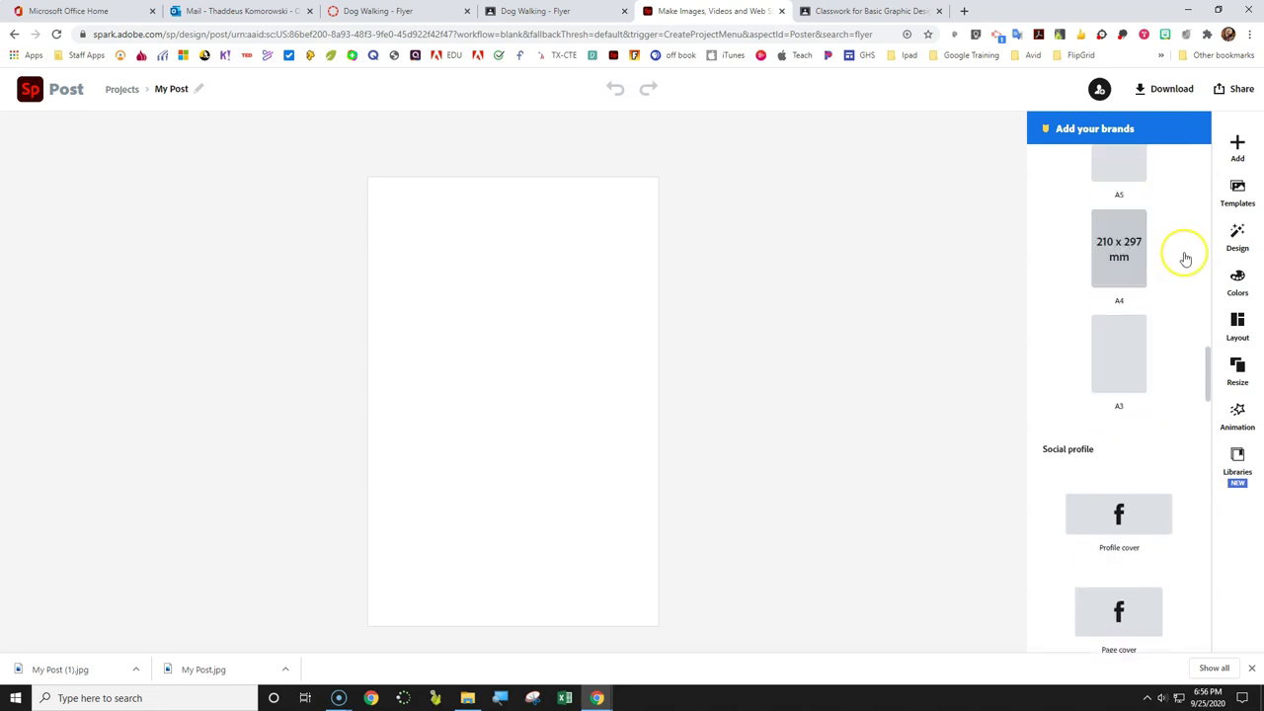
pyautogui.scroll(1, 1180, 252)
pyautogui.click(1107, 346)
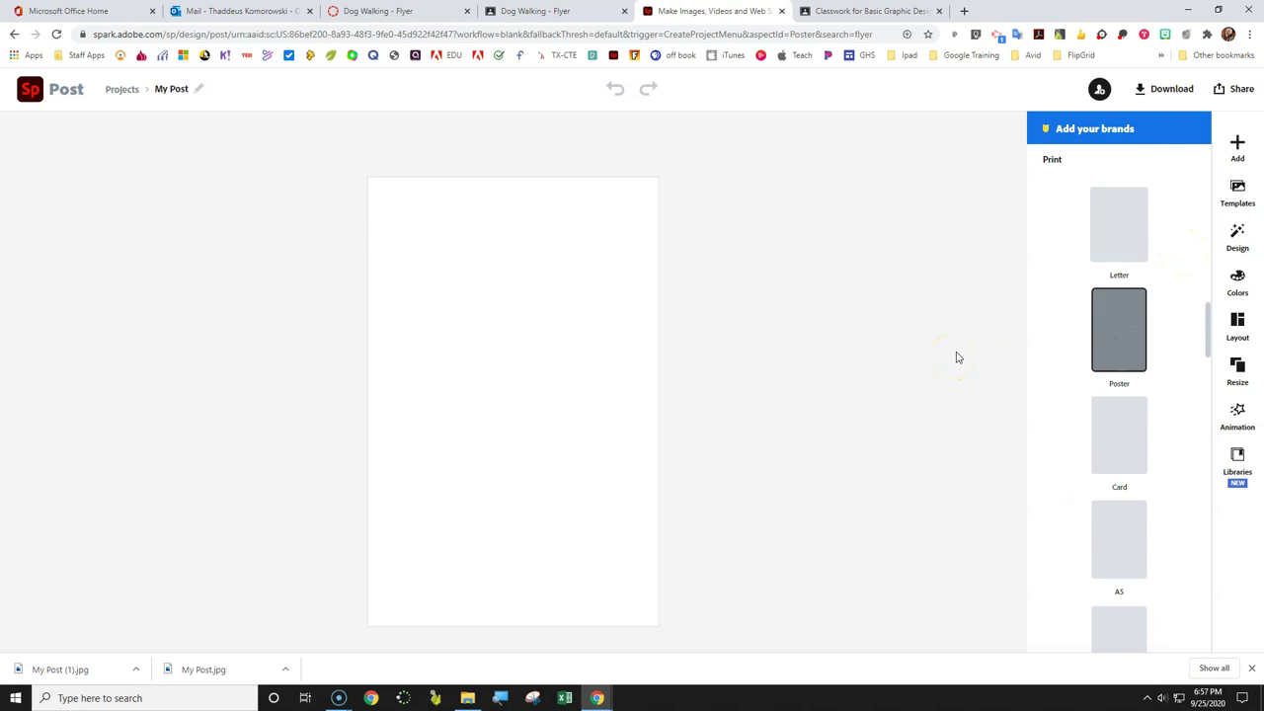
# Apply the fifth Modern colour palette to the flyer
pyautogui.click(1237, 278)
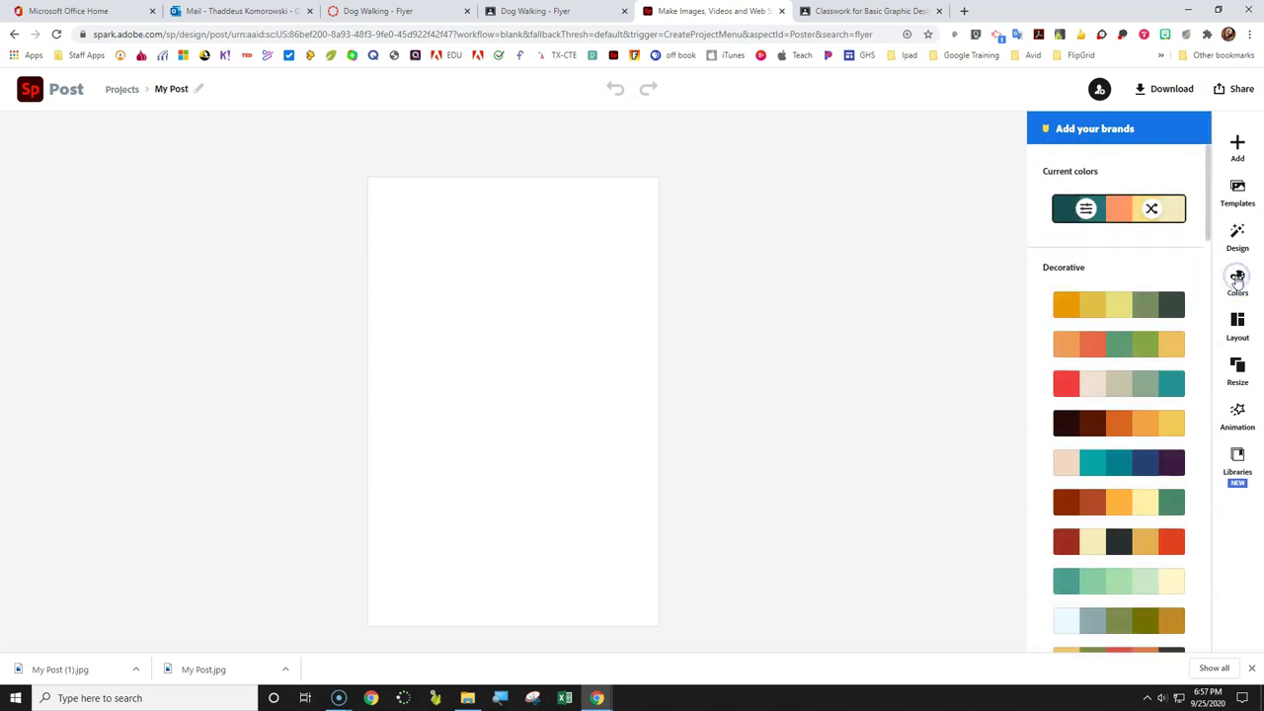
pyautogui.click(1064, 255)
pyautogui.scroll(-5, 1063, 296)
pyautogui.click(1050, 436)
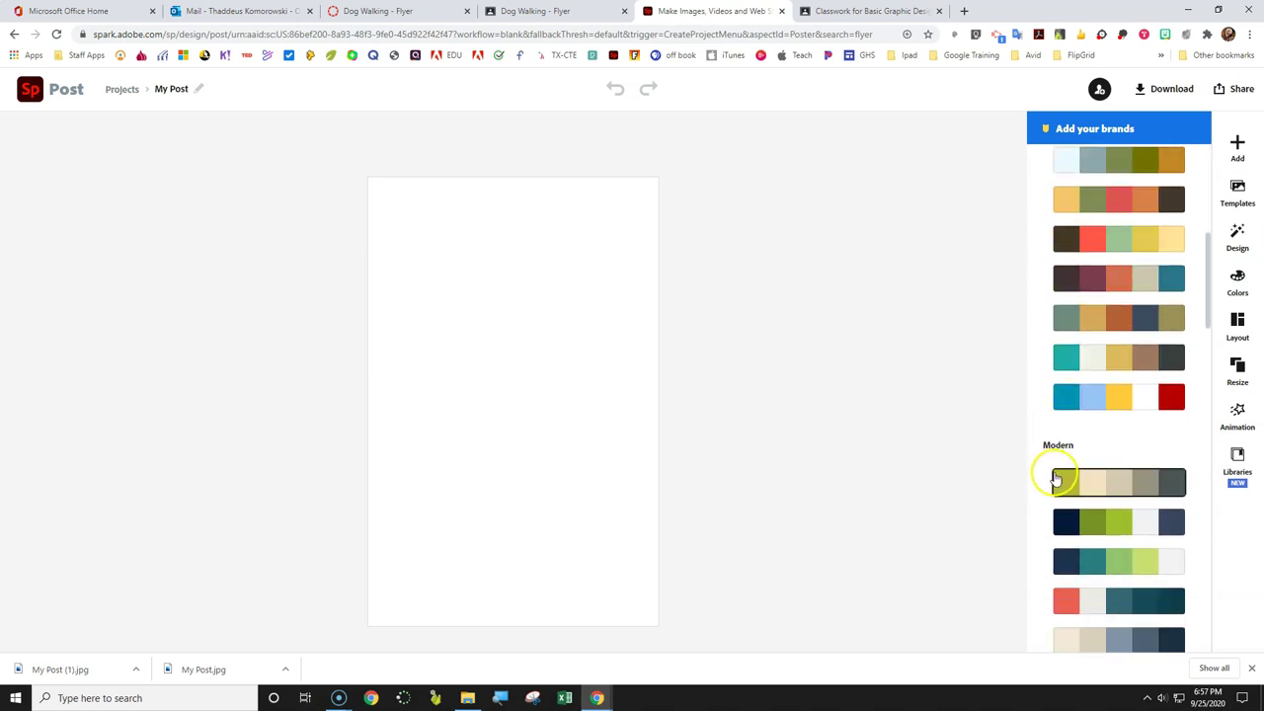
pyautogui.scroll(-1, 1058, 457)
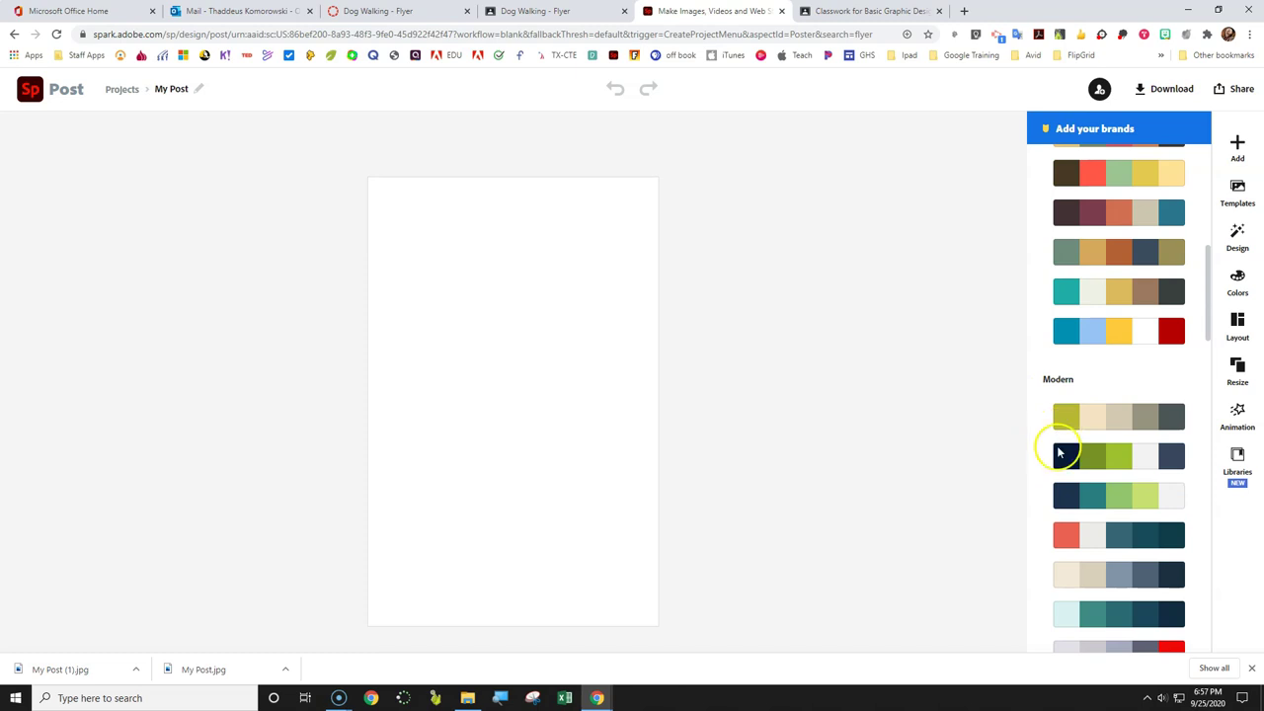
pyautogui.click(1080, 575)
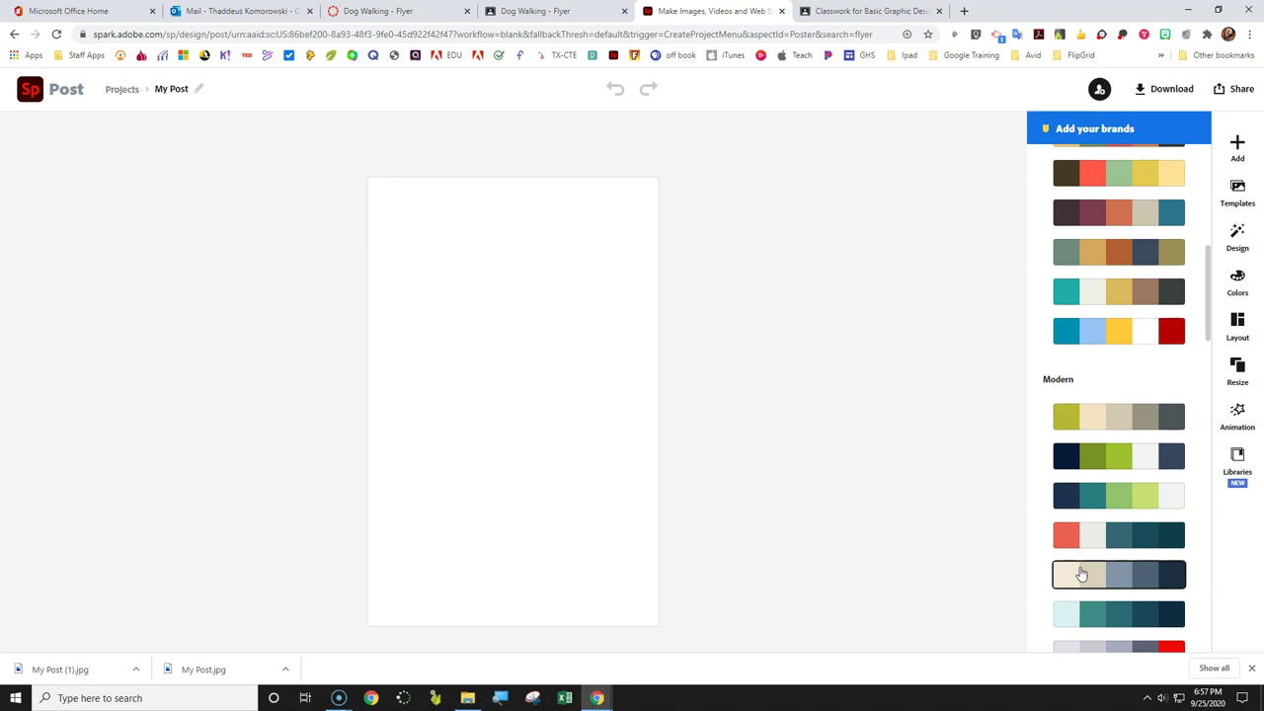
pyautogui.click(1121, 573)
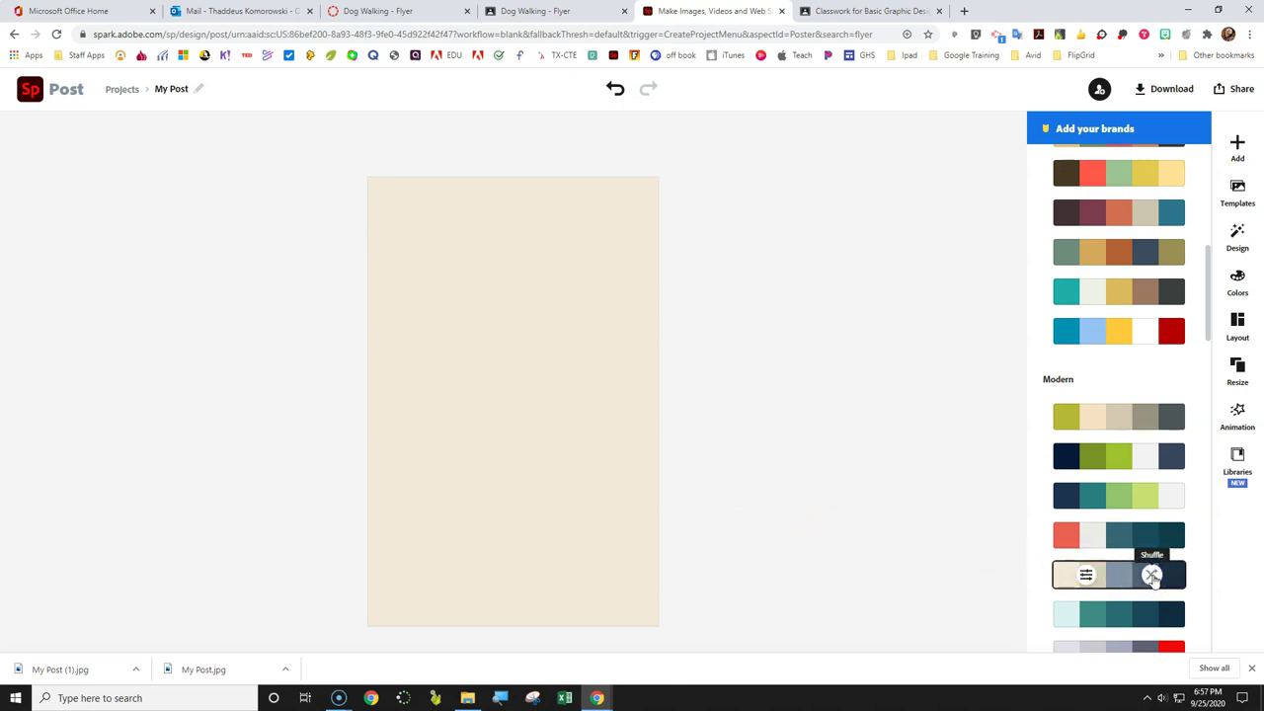
# Shuffle the palette repeatedly until the flyer background turns dark navy
pyautogui.click(1151, 576)
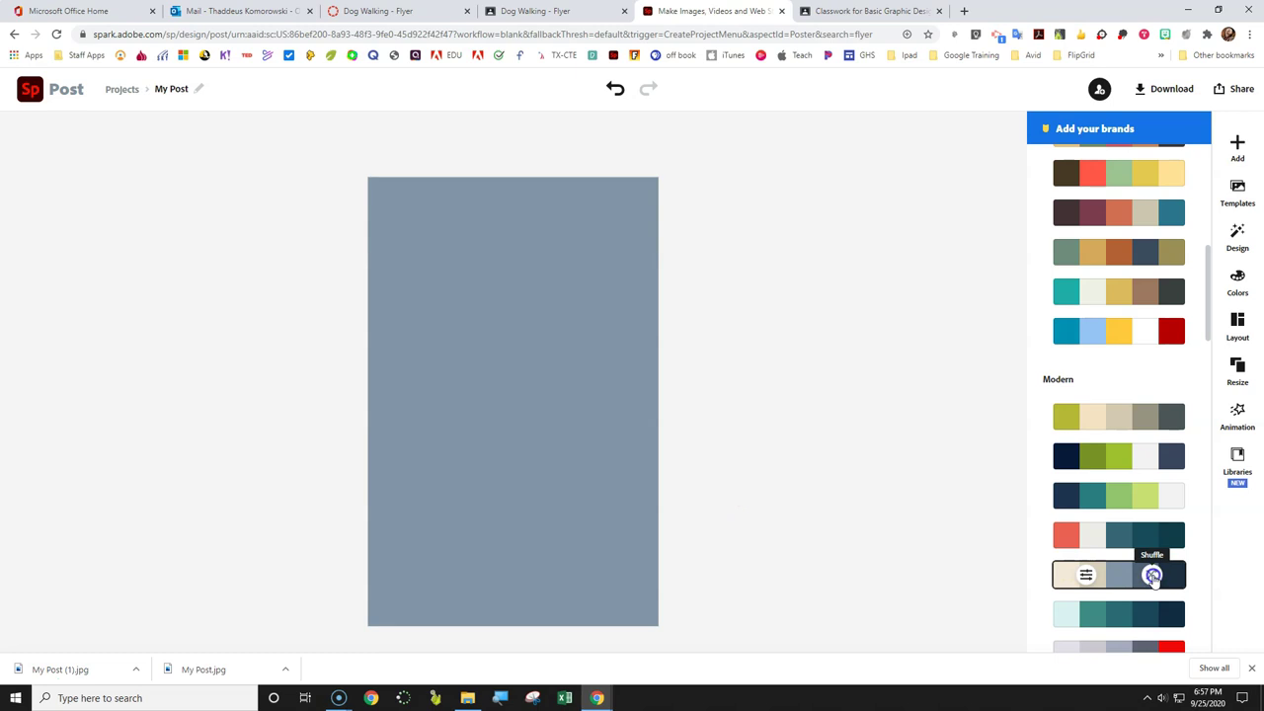
pyautogui.click(1152, 575)
pyautogui.click(1152, 575)
pyautogui.click(1152, 576)
pyautogui.click(1152, 576)
pyautogui.click(1152, 575)
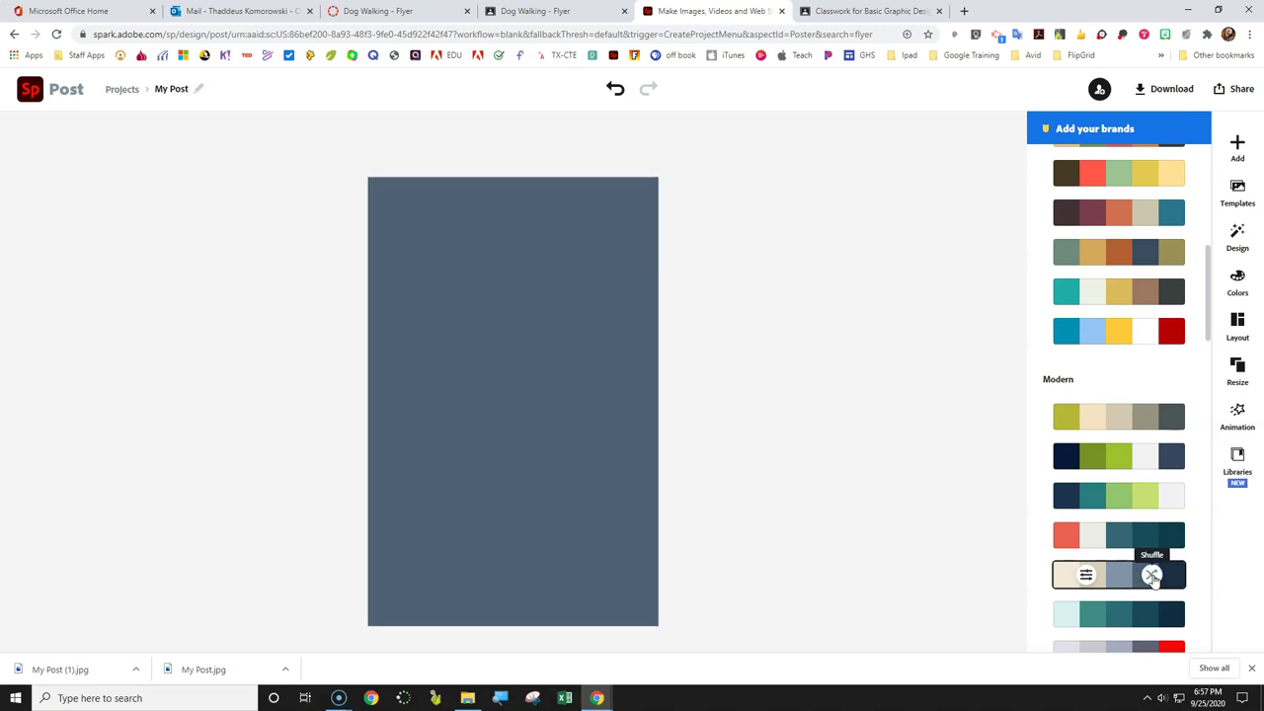
pyautogui.click(1152, 575)
pyautogui.click(1152, 575)
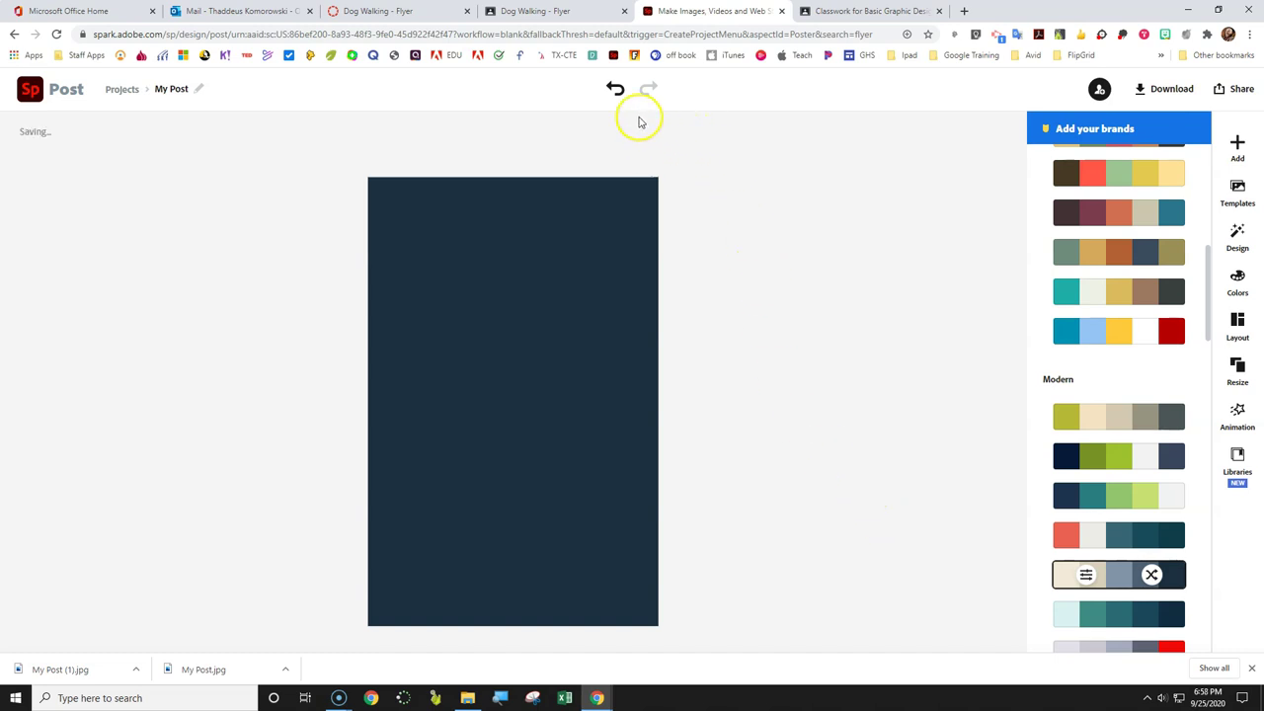
# Search free stock photos for a dog and place the first dog photo on the flyer
pyautogui.click(1237, 147)
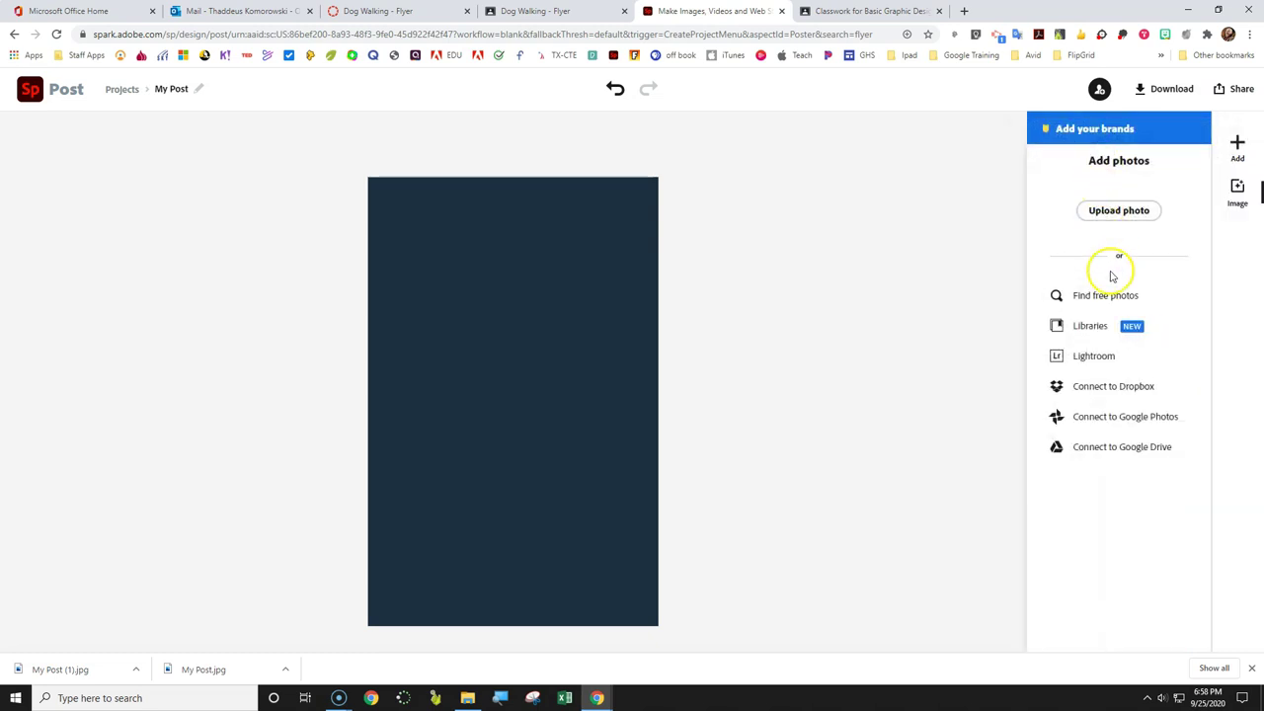
pyautogui.click(1104, 298)
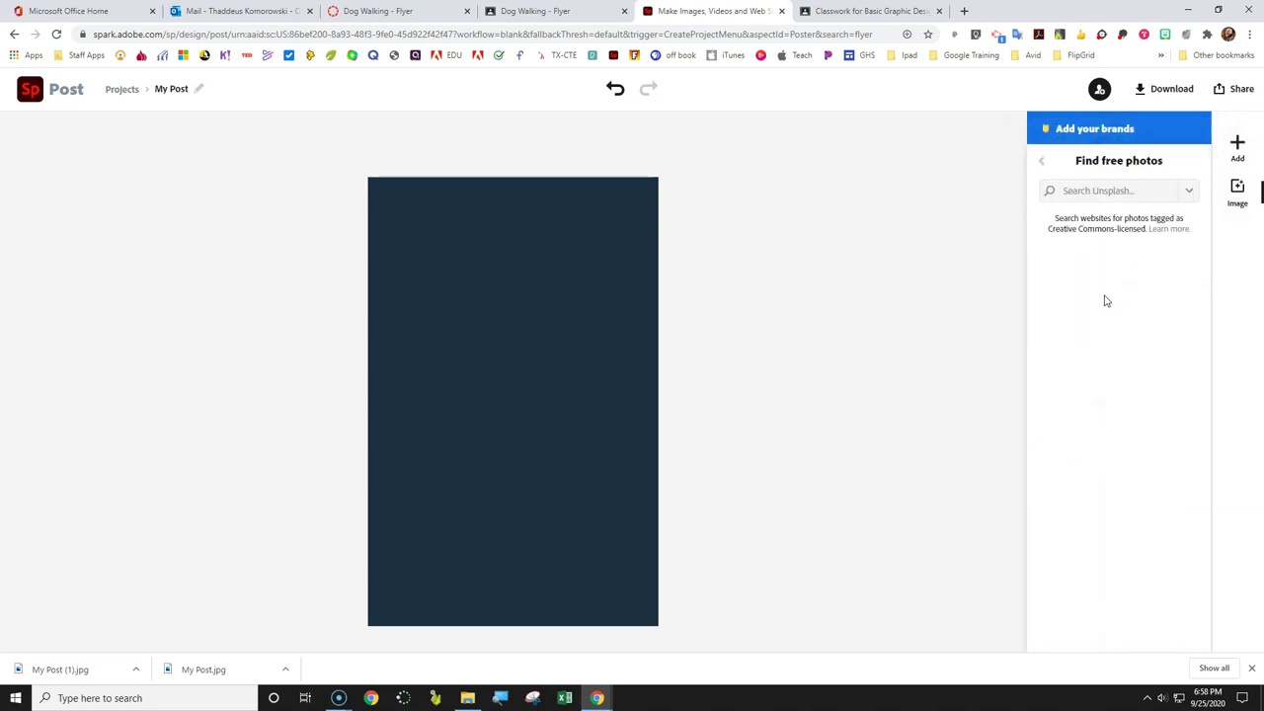
pyautogui.write('dog')
pyautogui.press('Return')
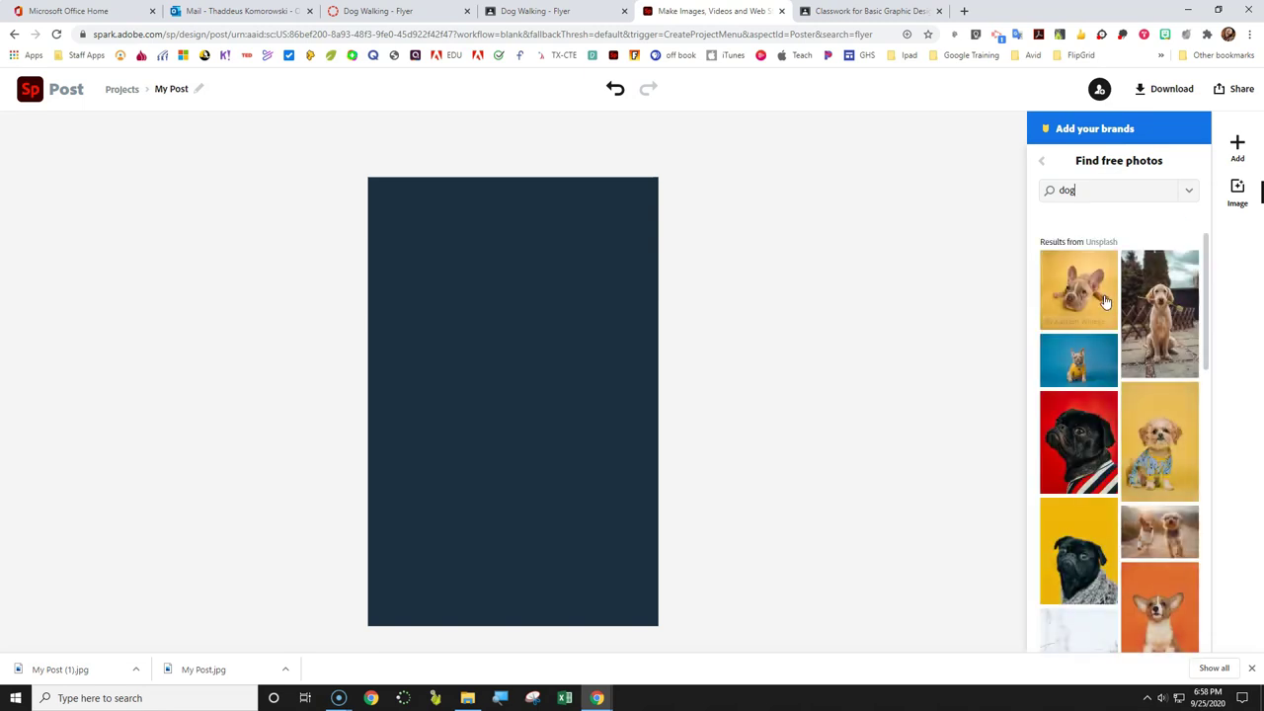
pyautogui.click(1056, 293)
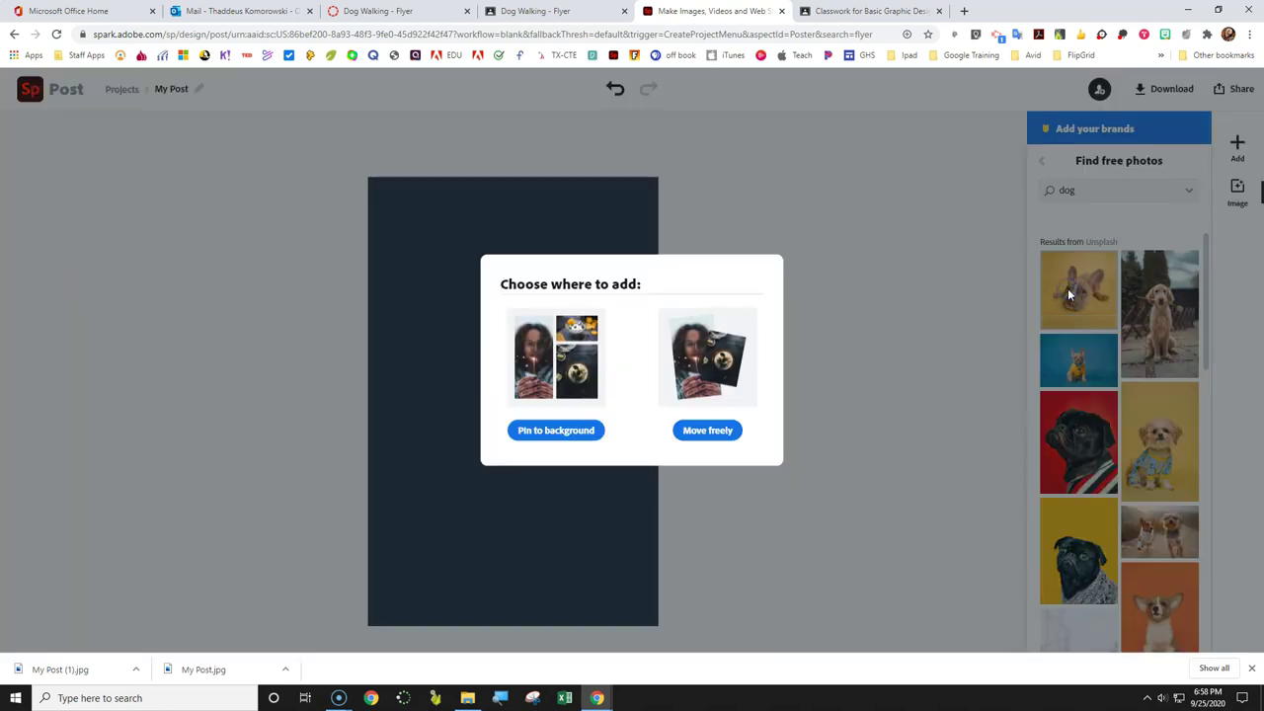
pyautogui.click(711, 432)
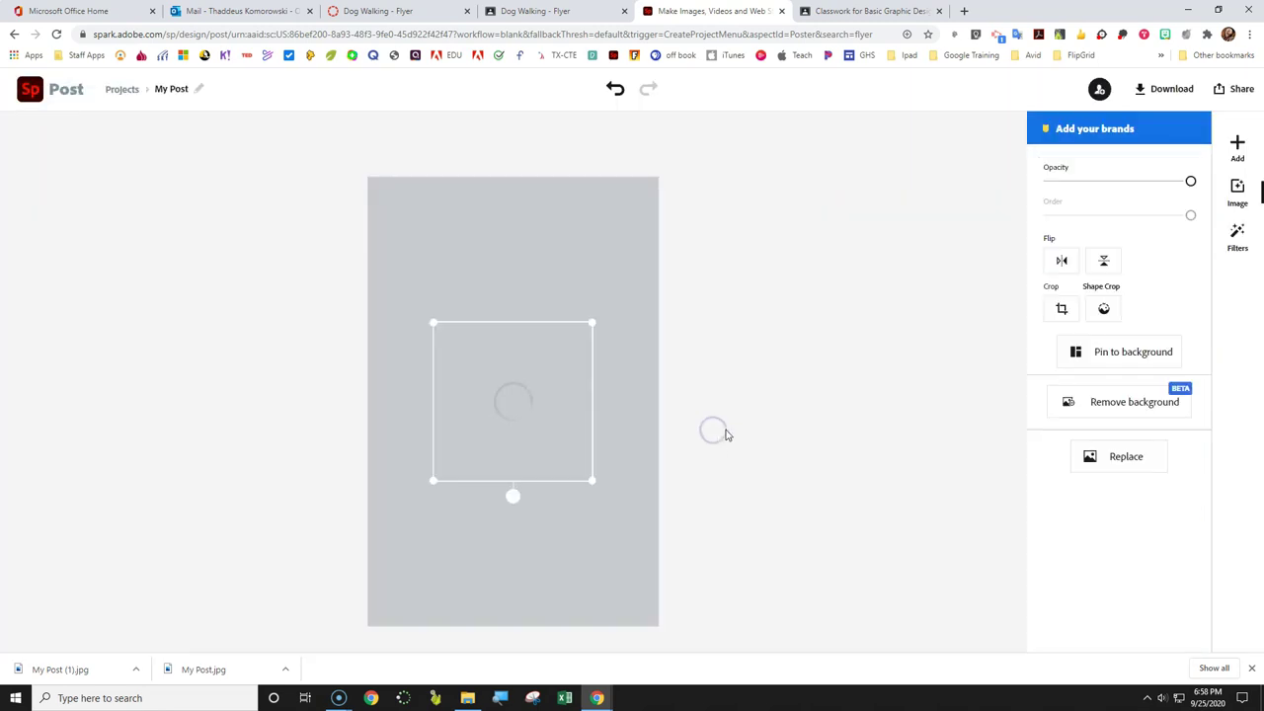
# Delete the dog photo, leaving only the plain navy background
pyautogui.click(776, 409)
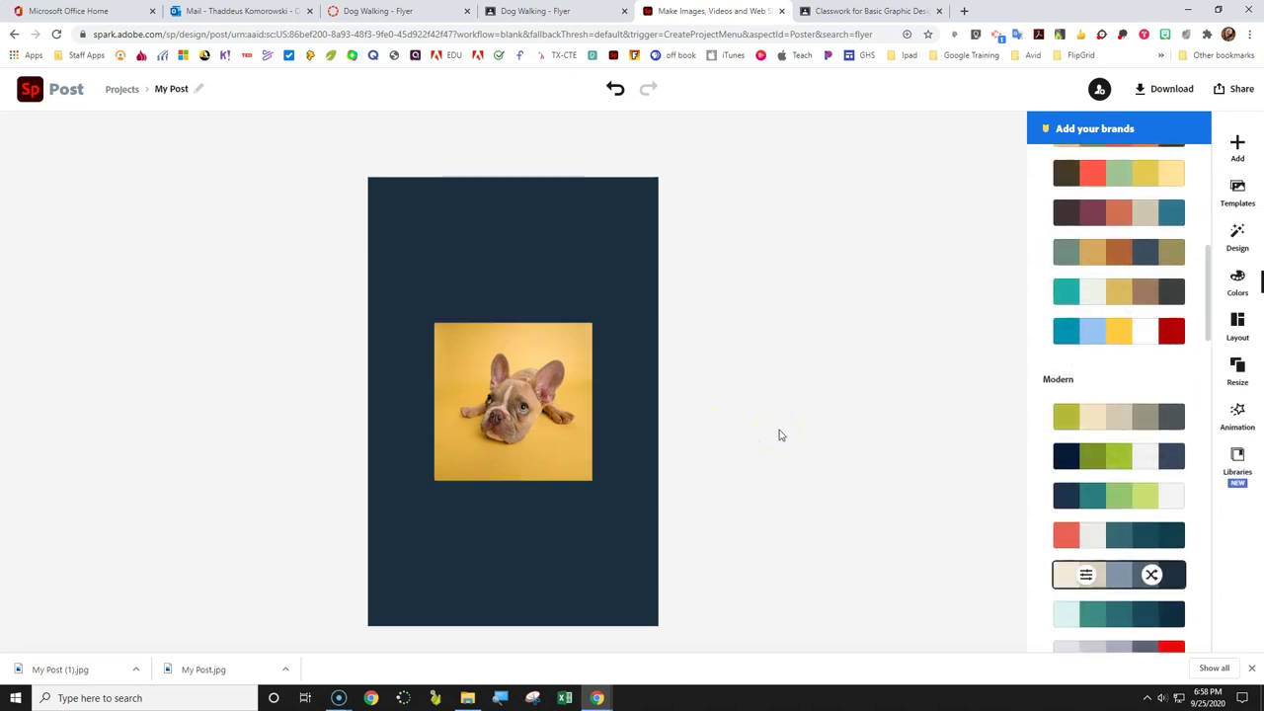
pyautogui.click(779, 443)
pyautogui.click(770, 427)
pyautogui.click(524, 413)
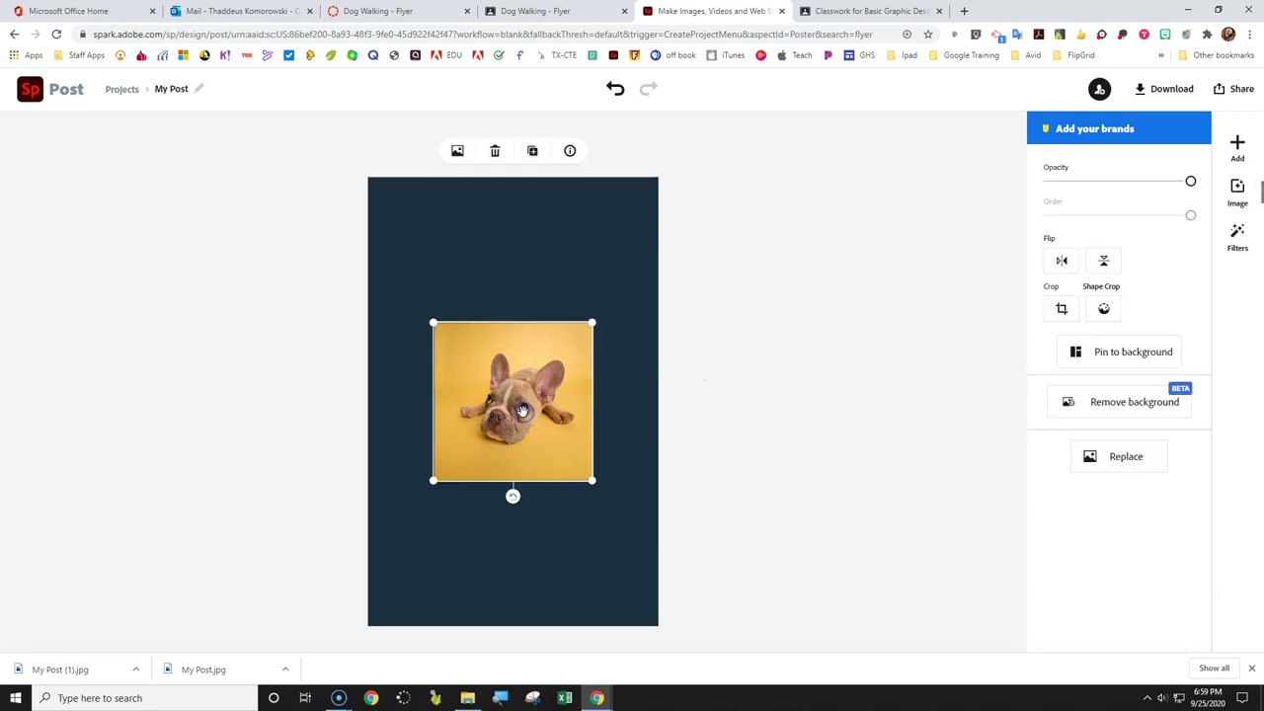
pyautogui.click(496, 158)
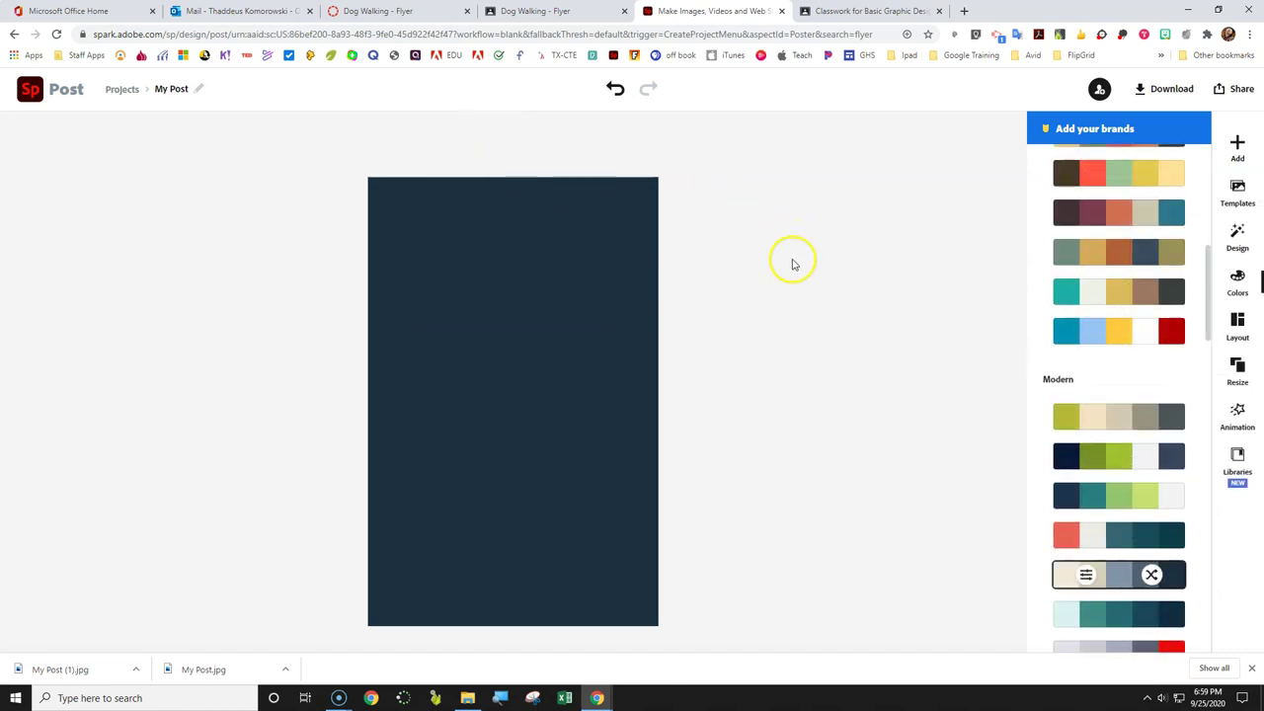
# Add the man-walking-a-dog icon to the poster's centre and colour it cream
pyautogui.click(1236, 146)
pyautogui.click(1143, 148)
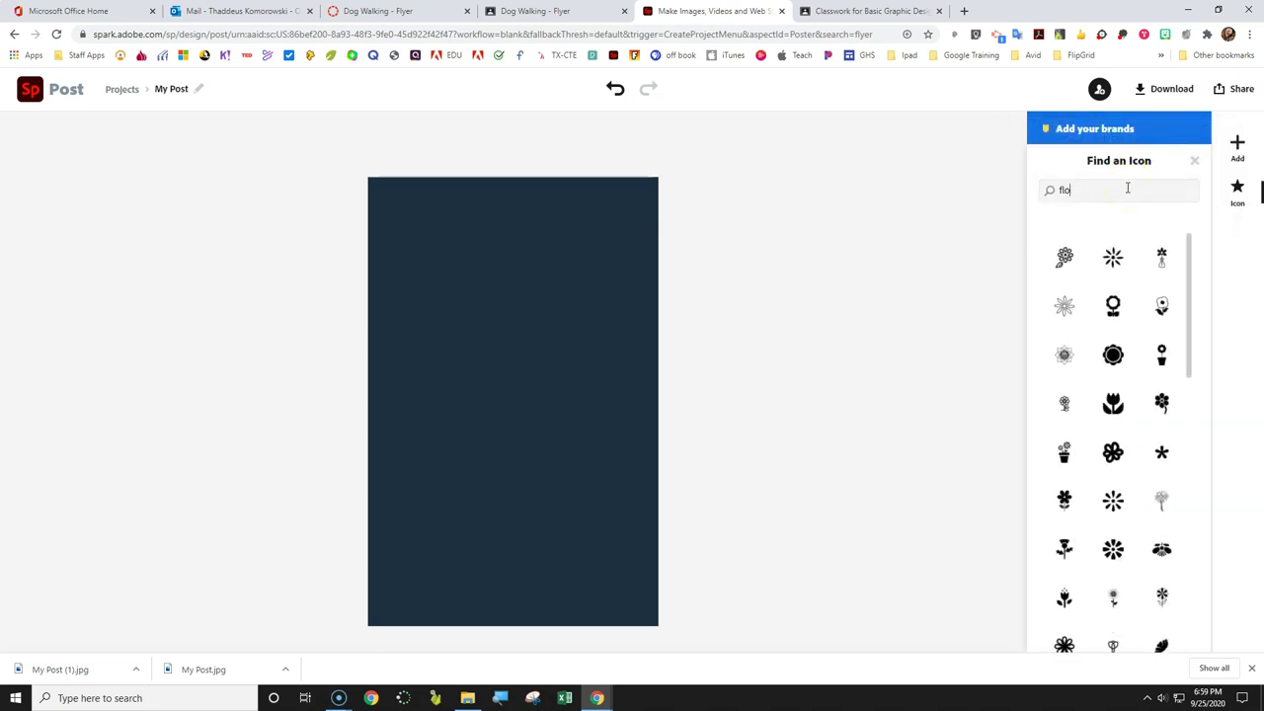
pyautogui.press('BackSpace')
pyautogui.press('BackSpace')
pyautogui.press('BackSpace')
pyautogui.write('walking dog')
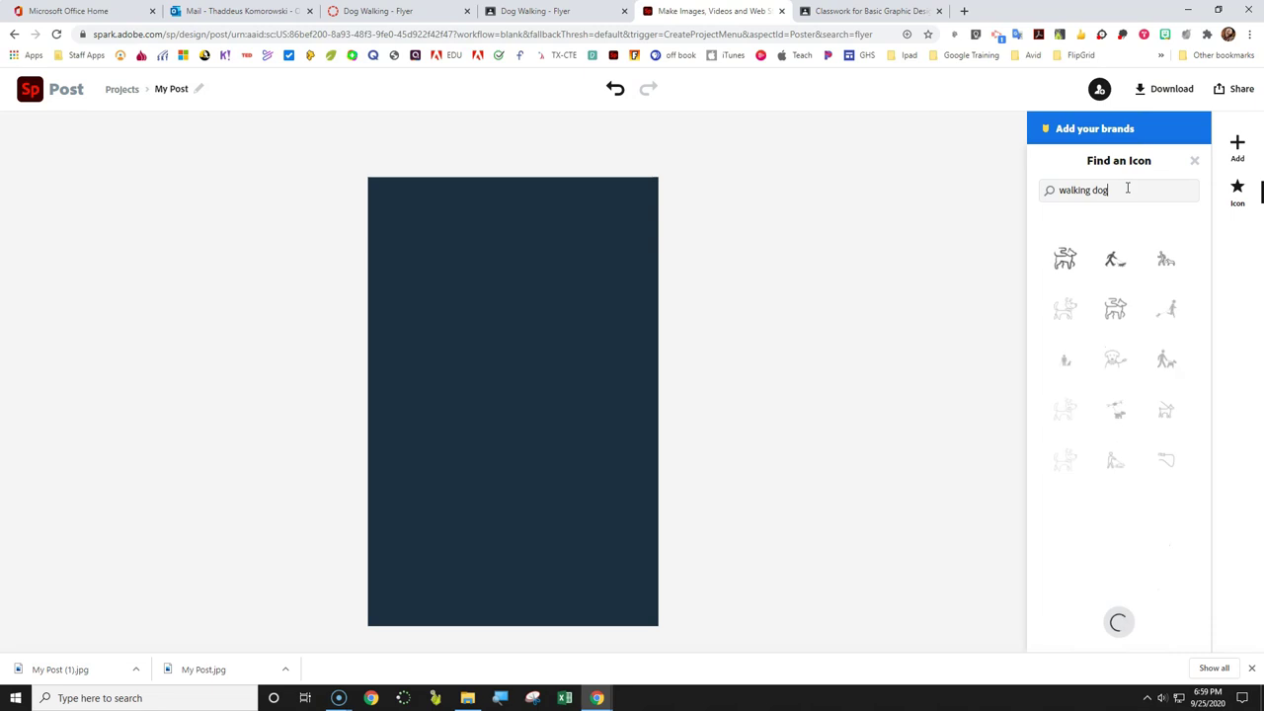
pyautogui.click(1113, 259)
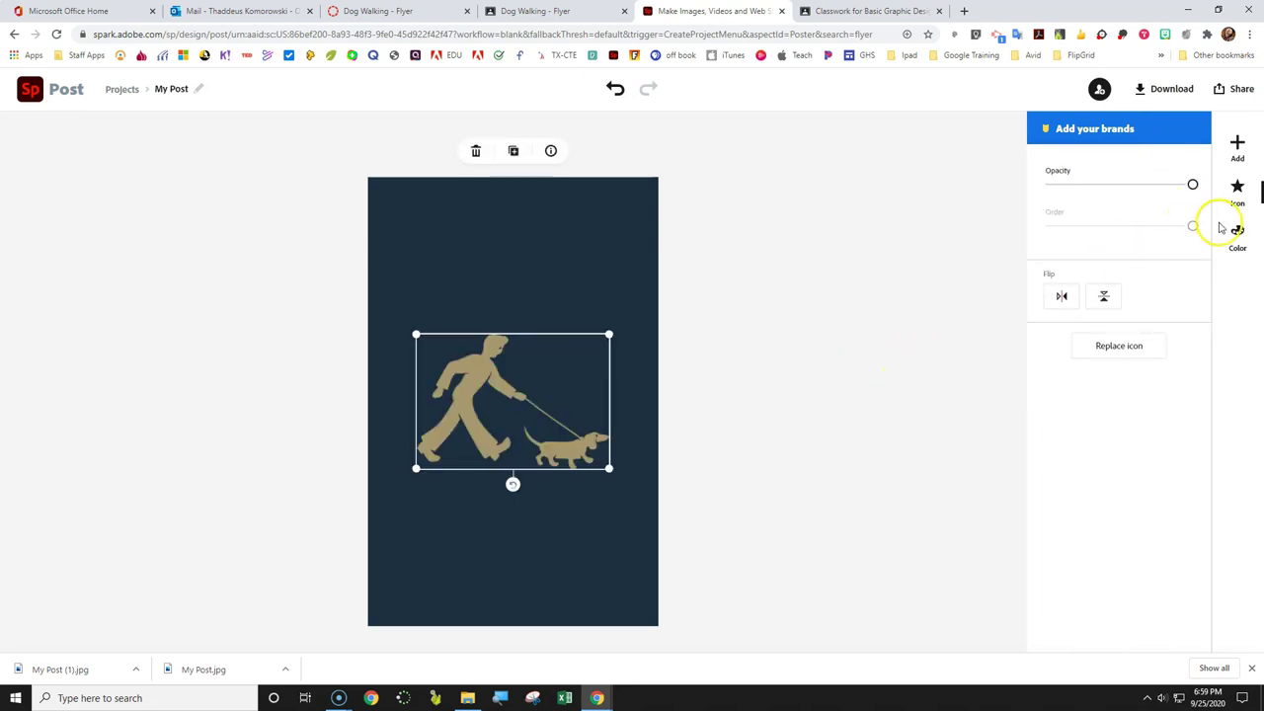
pyautogui.click(1235, 235)
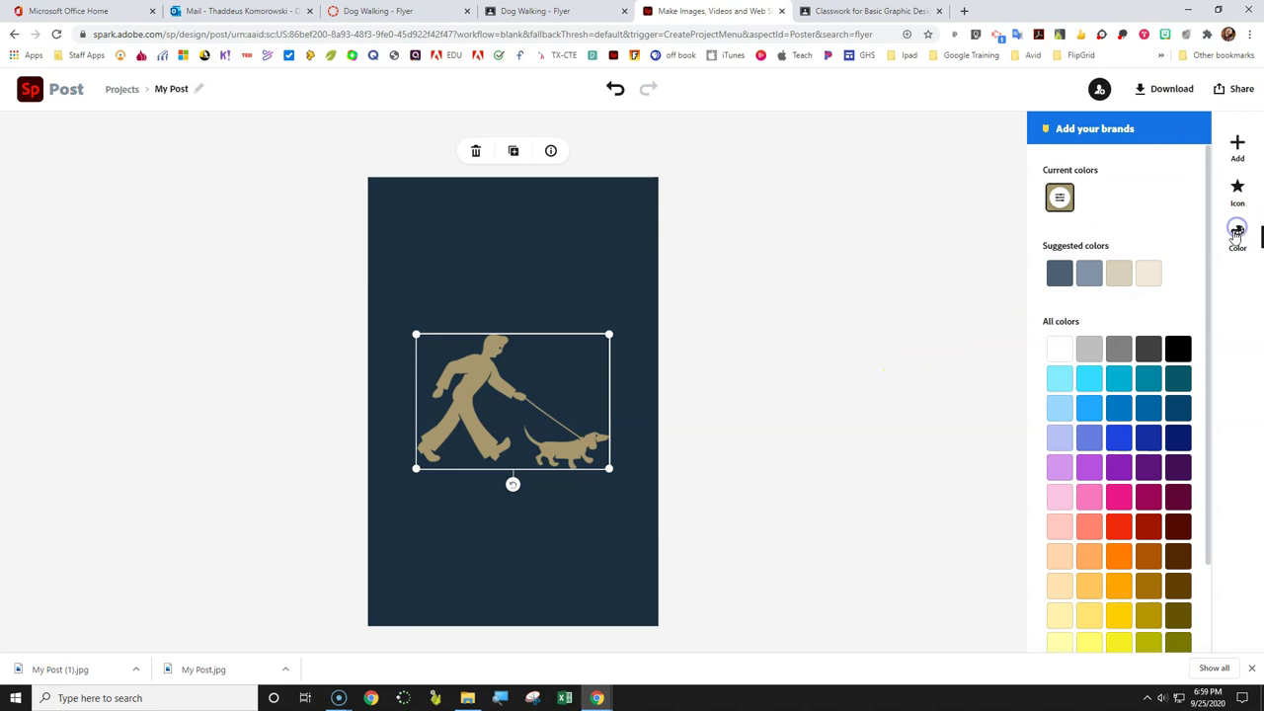
pyautogui.click(1148, 272)
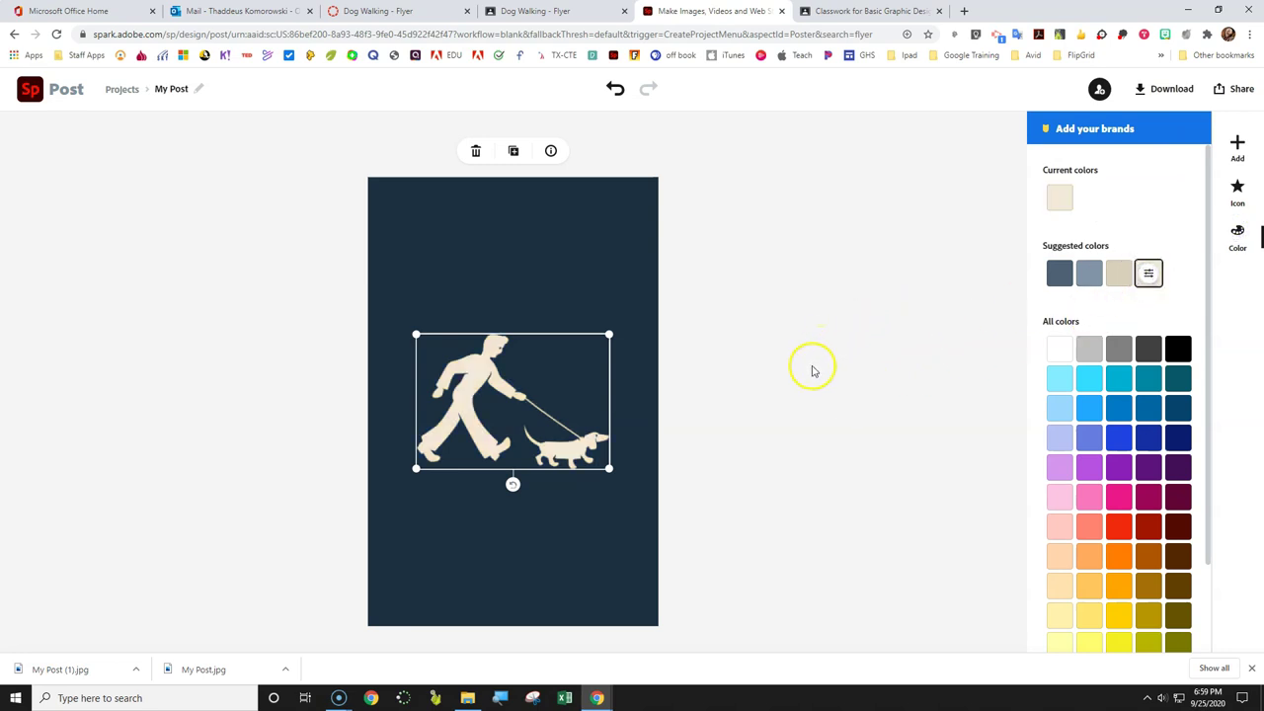
pyautogui.click(776, 420)
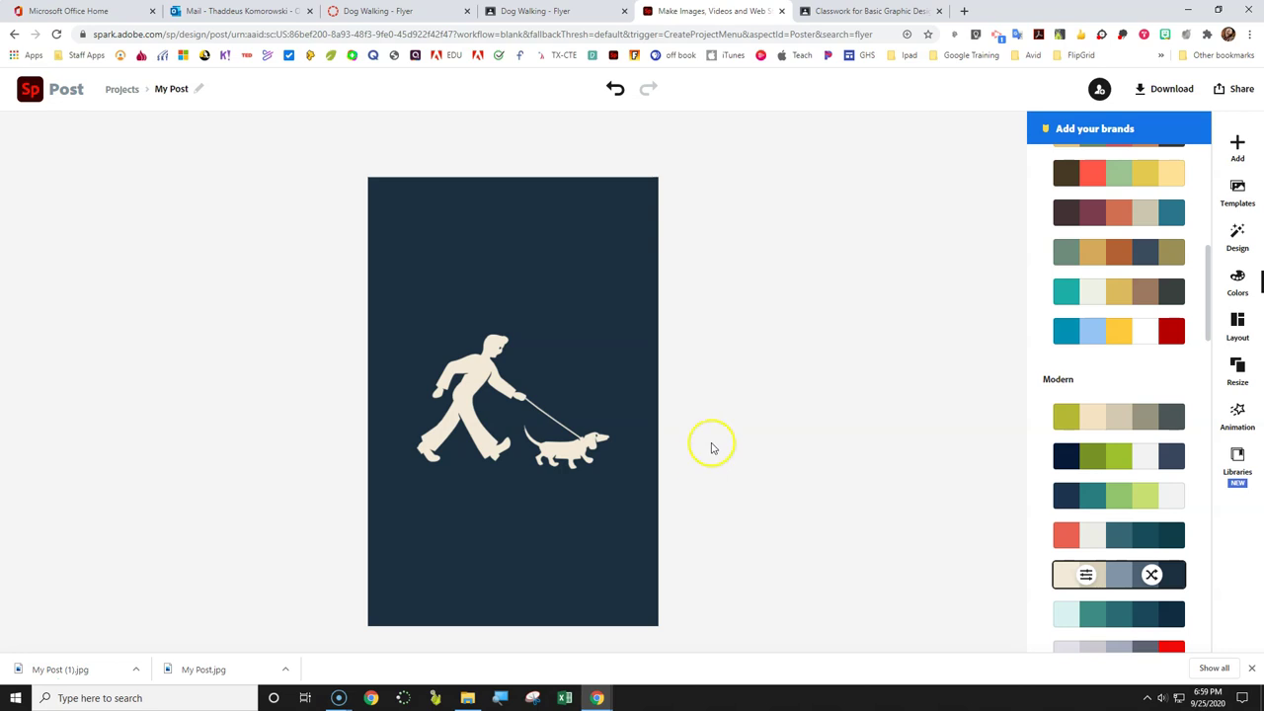
# Search the icons for grass and add the first grass icon to the poster
pyautogui.click(1236, 145)
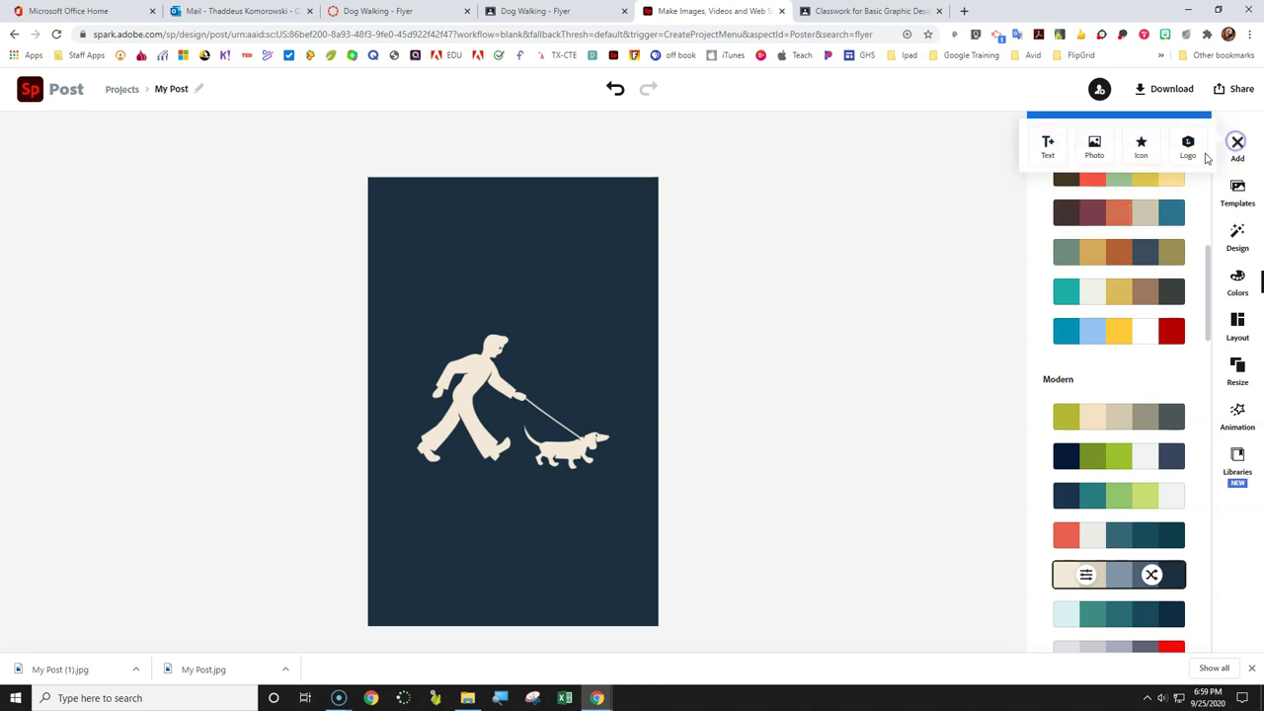
pyautogui.click(1139, 141)
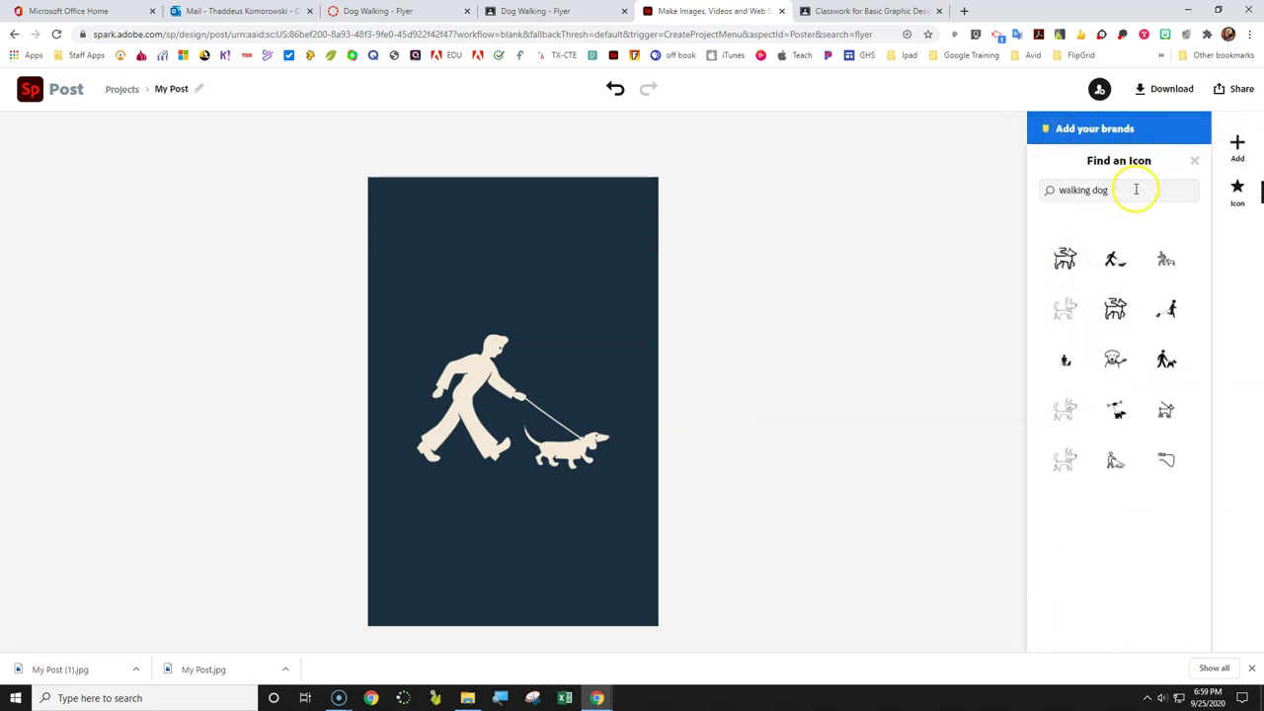
pyautogui.tripleClick(1136, 189)
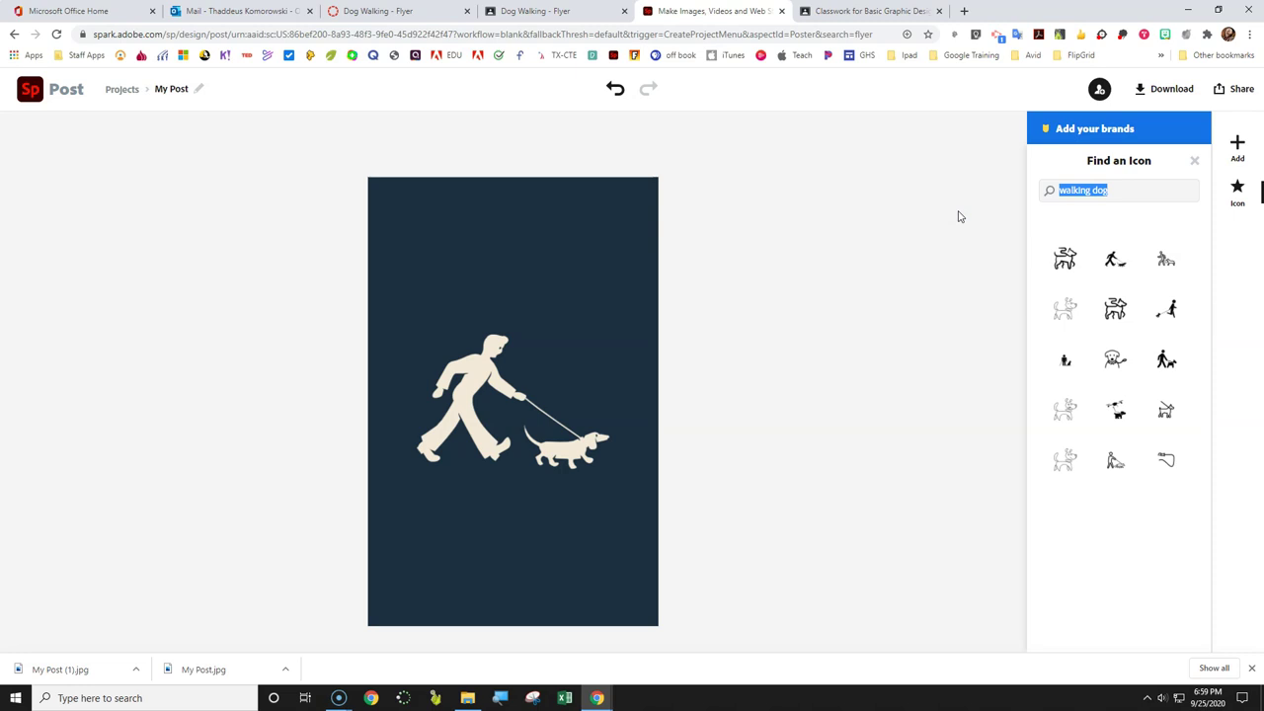
pyautogui.write('ta')
pyautogui.press('BackSpace')
pyautogui.press('BackSpace')
pyautogui.write('g')
pyautogui.press('Return')
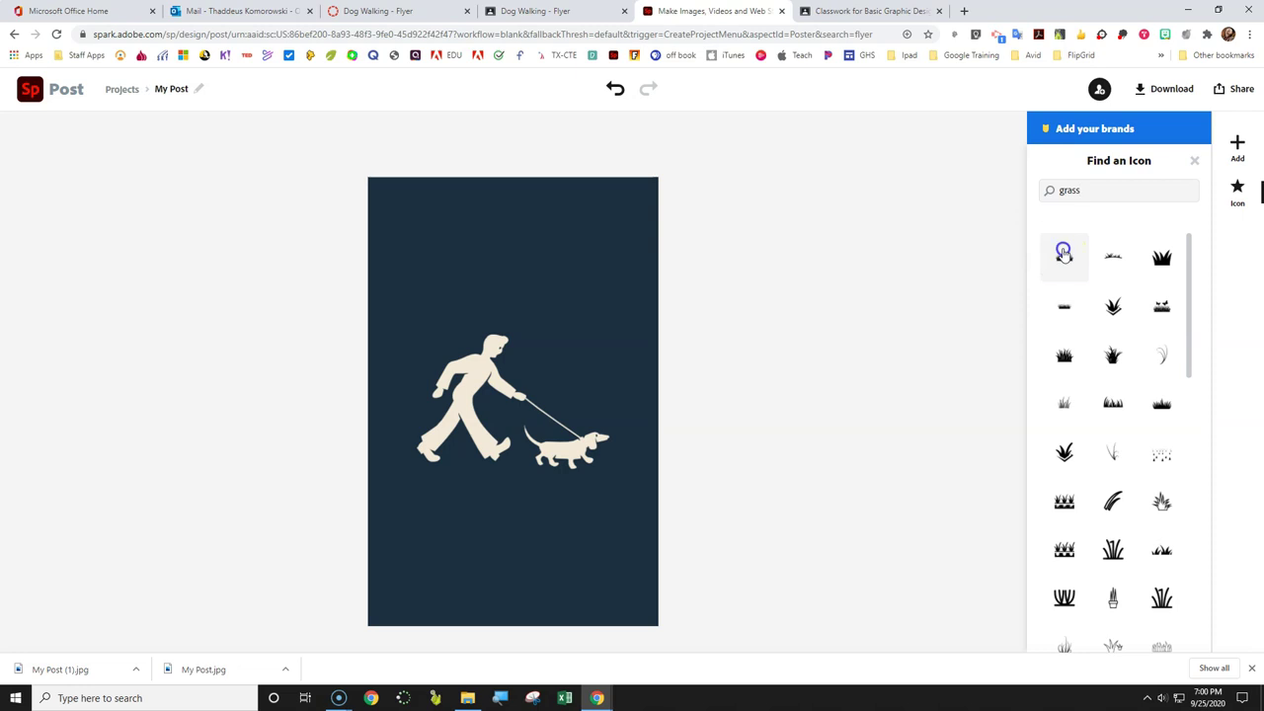
pyautogui.click(1063, 253)
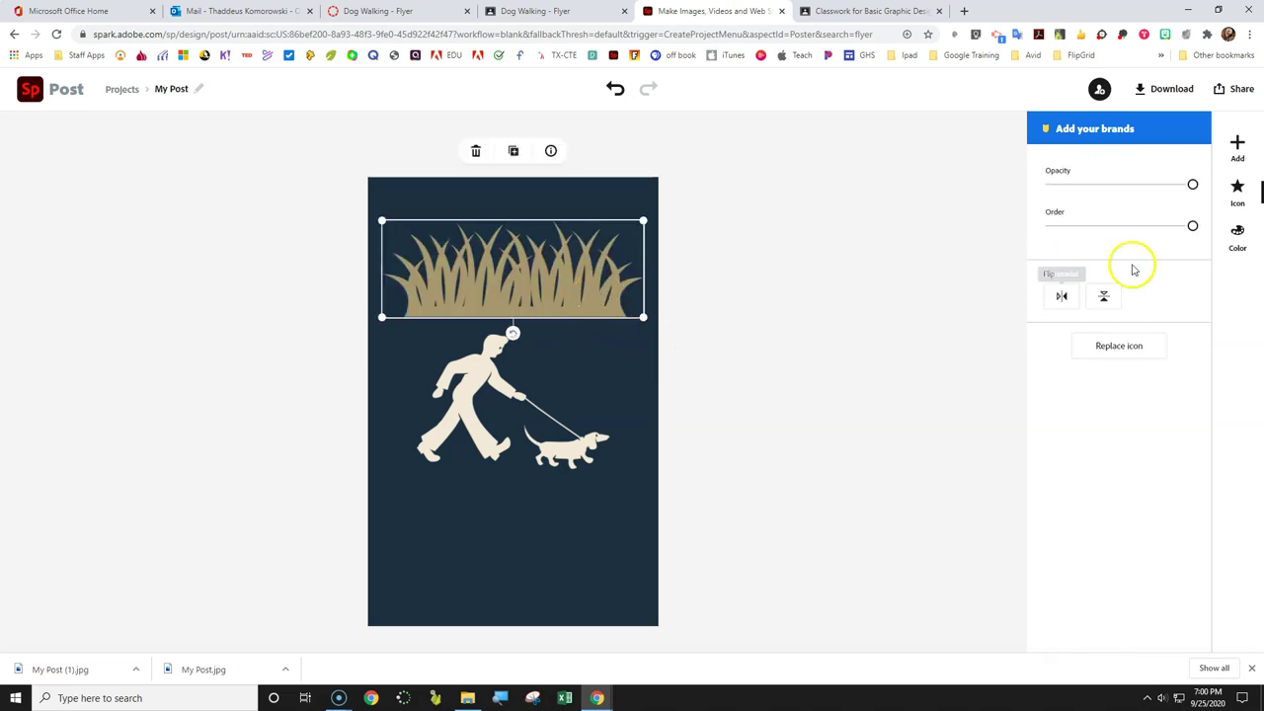
# Colour the grass cream, shrink it, and move it to the bottom-left corner
pyautogui.click(1236, 237)
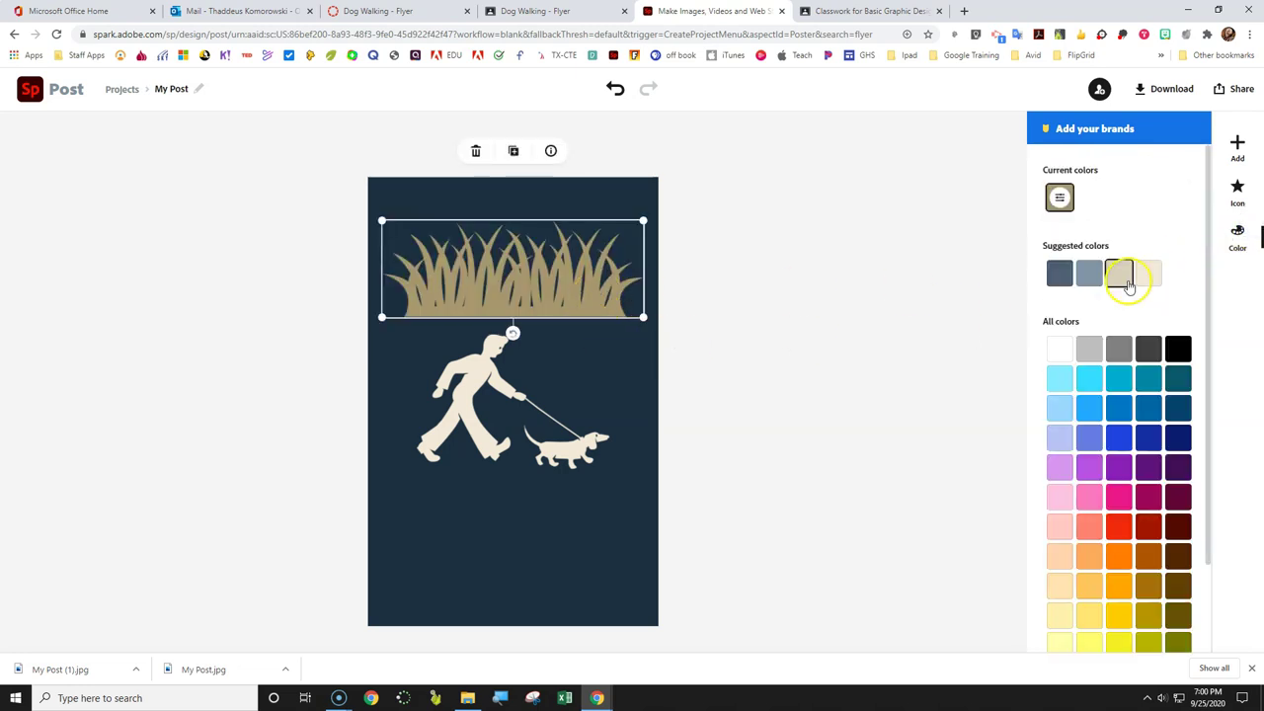
pyautogui.click(1148, 274)
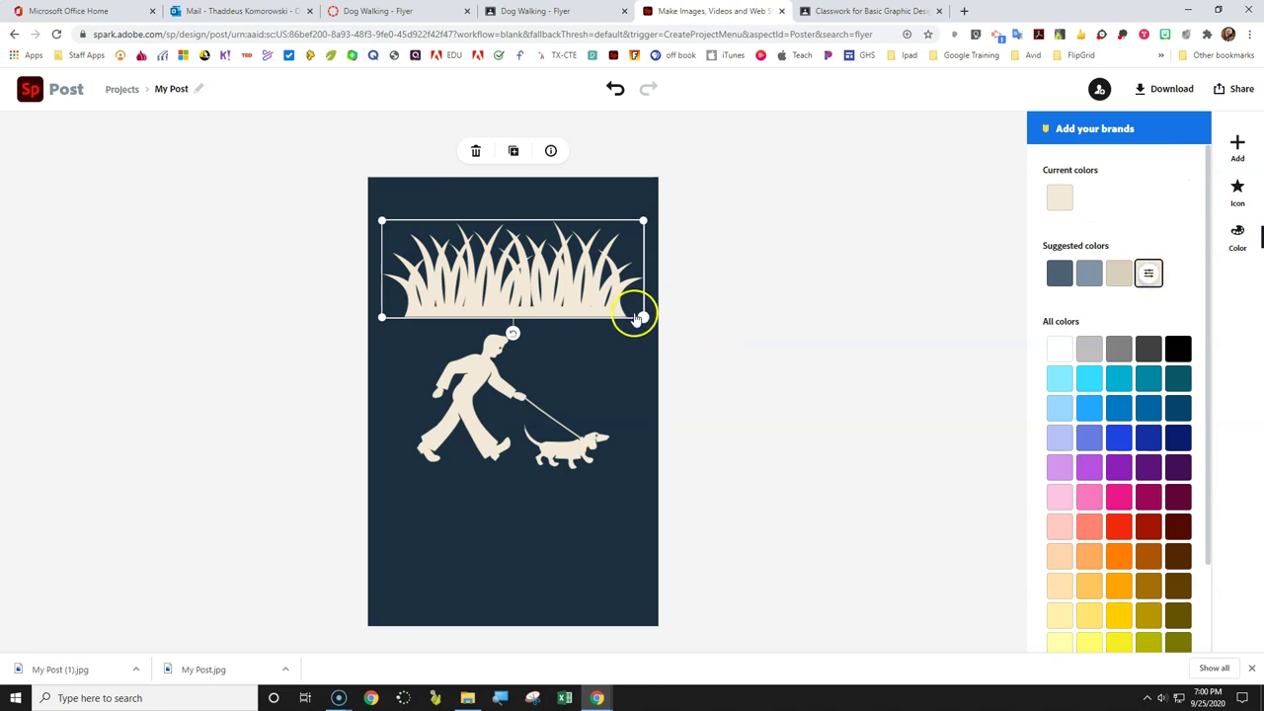
pyautogui.moveTo(540, 288); pyautogui.dragTo(544, 447)
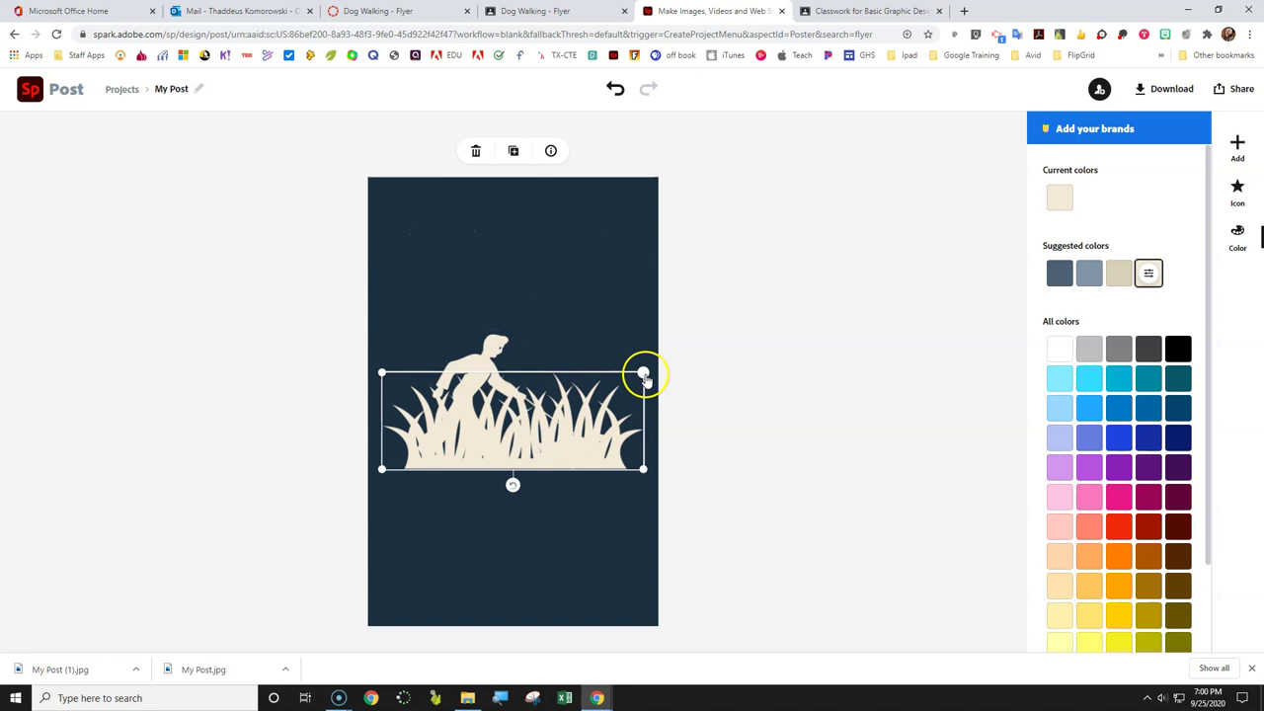
pyautogui.moveTo(643, 366); pyautogui.dragTo(408, 604)
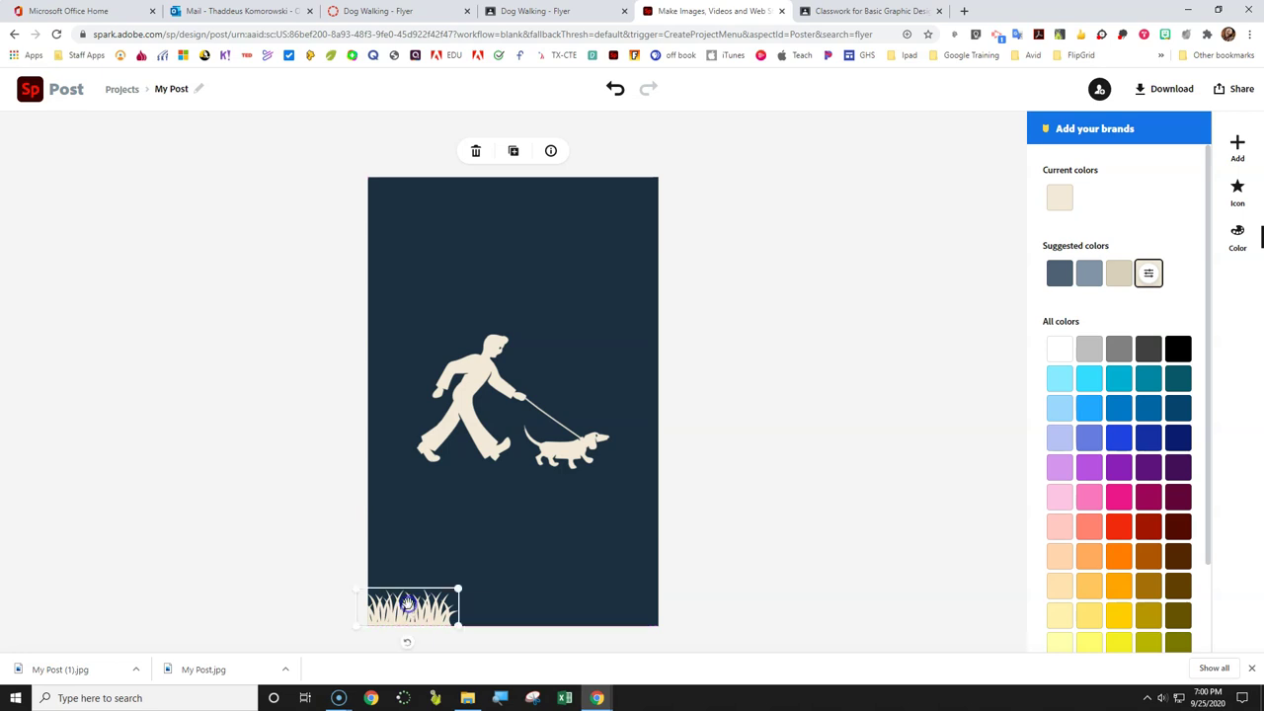
# Duplicate the grass three times, lining the copies along the bottom to the right edge
pyautogui.click(514, 151)
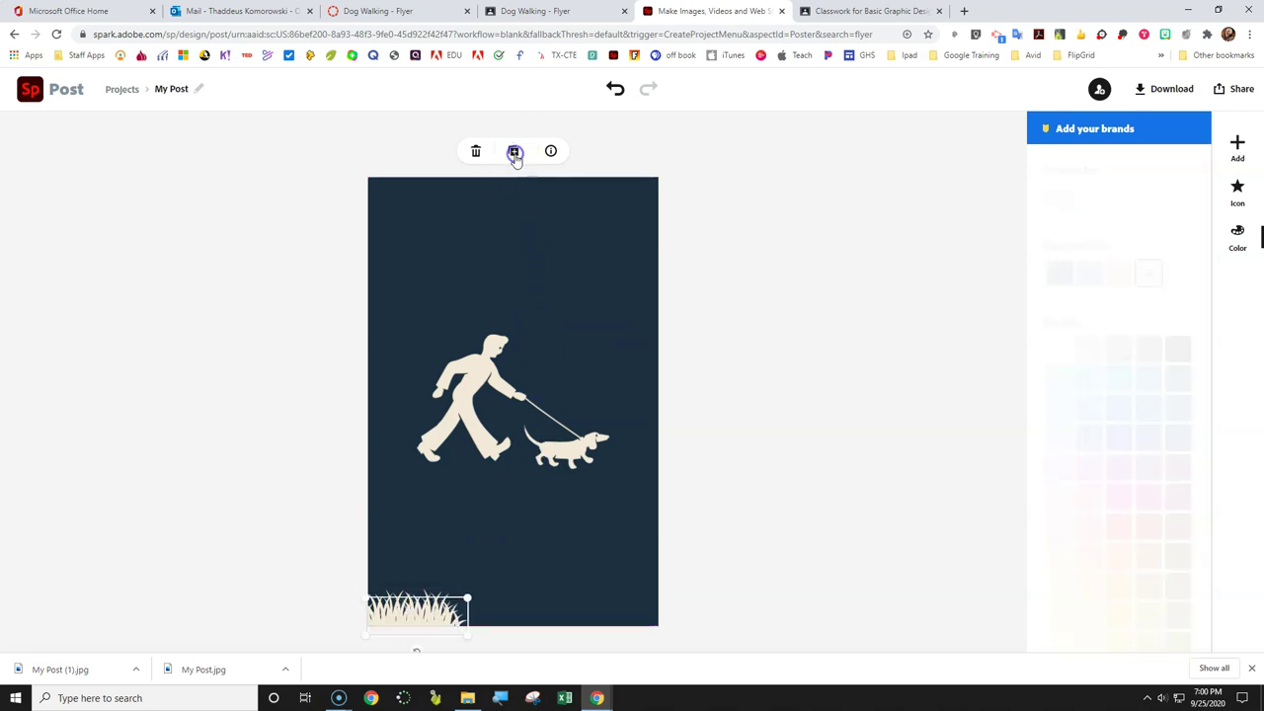
pyautogui.moveTo(437, 612); pyautogui.dragTo(514, 605)
pyautogui.click(511, 152)
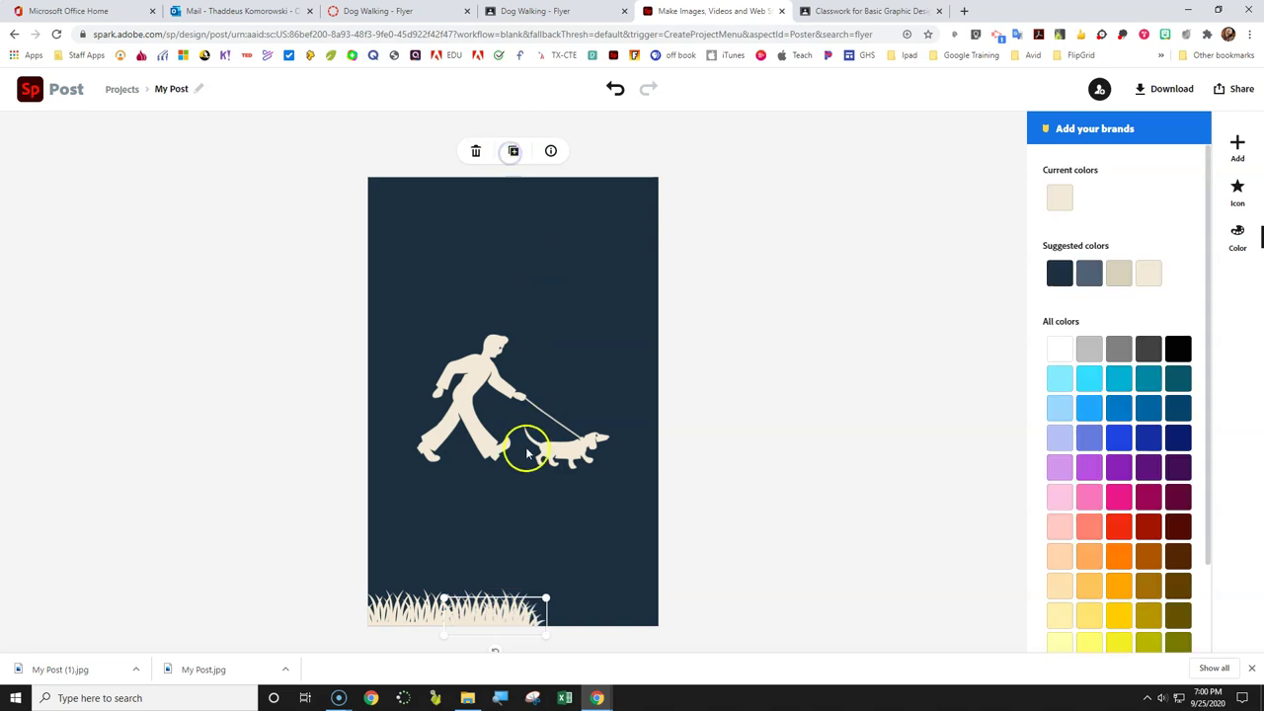
pyautogui.moveTo(509, 609); pyautogui.dragTo(584, 602)
pyautogui.click(512, 152)
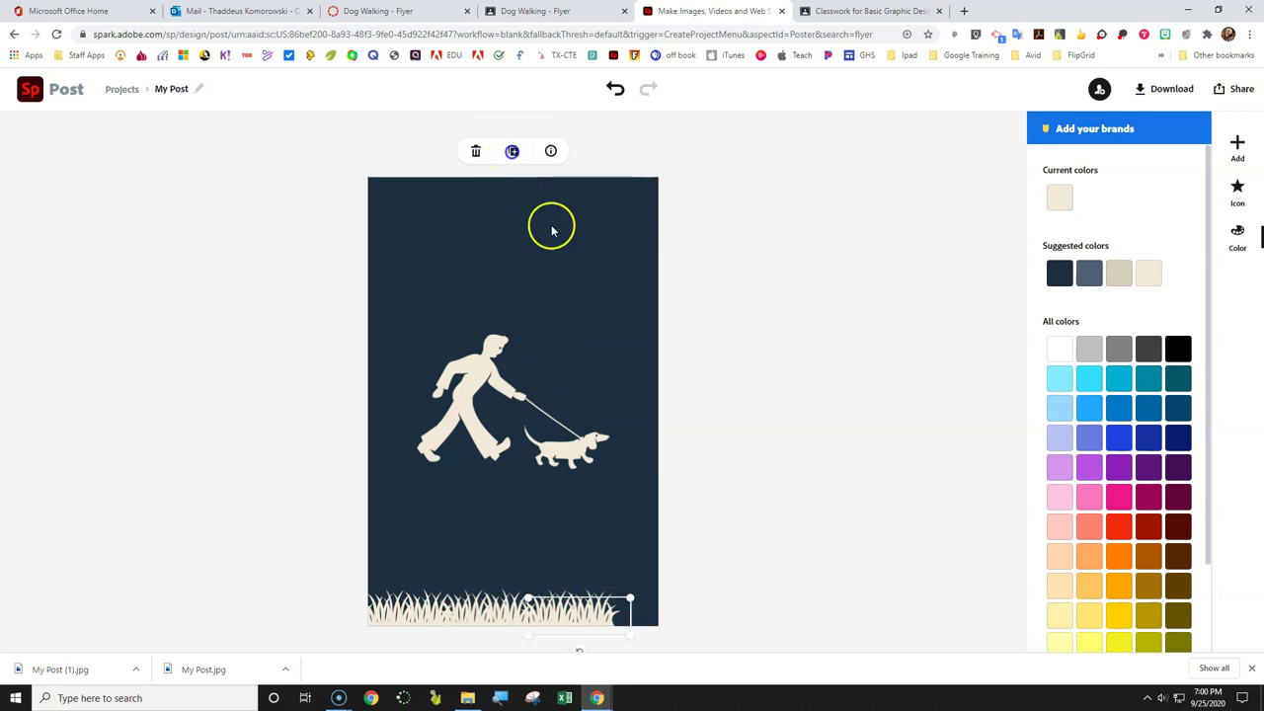
pyautogui.moveTo(592, 619); pyautogui.dragTo(665, 617)
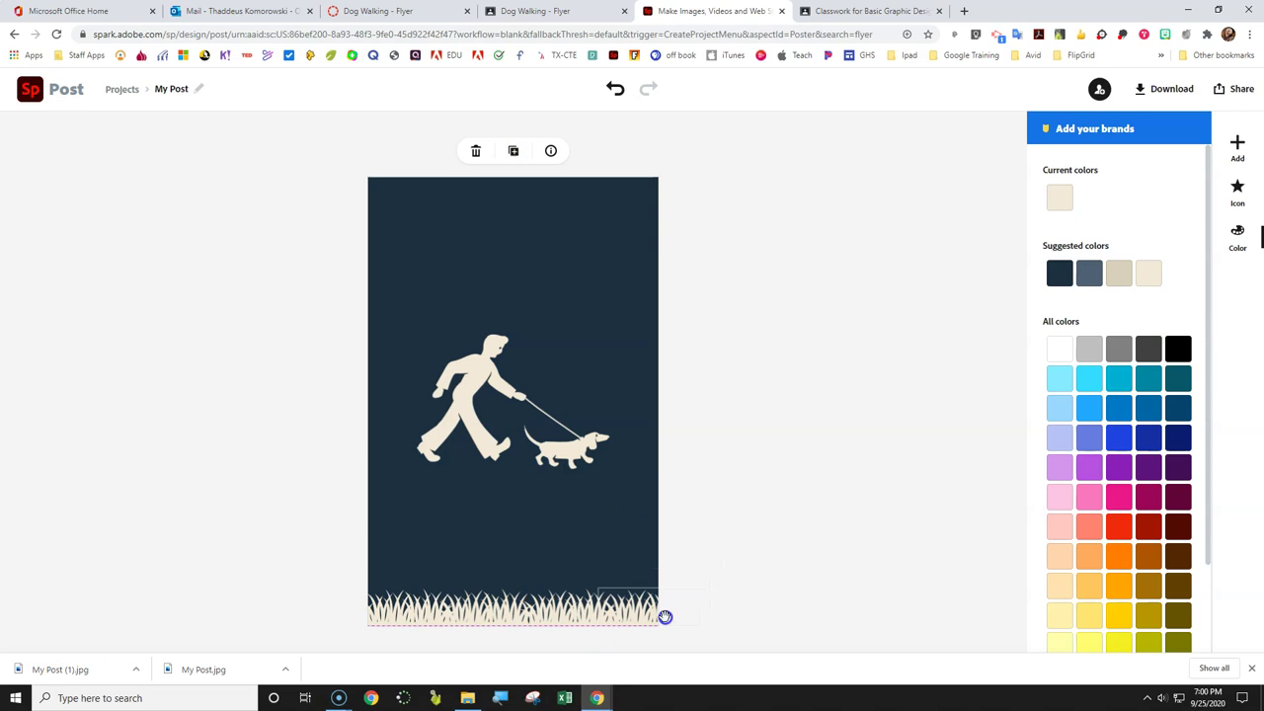
pyautogui.click(720, 513)
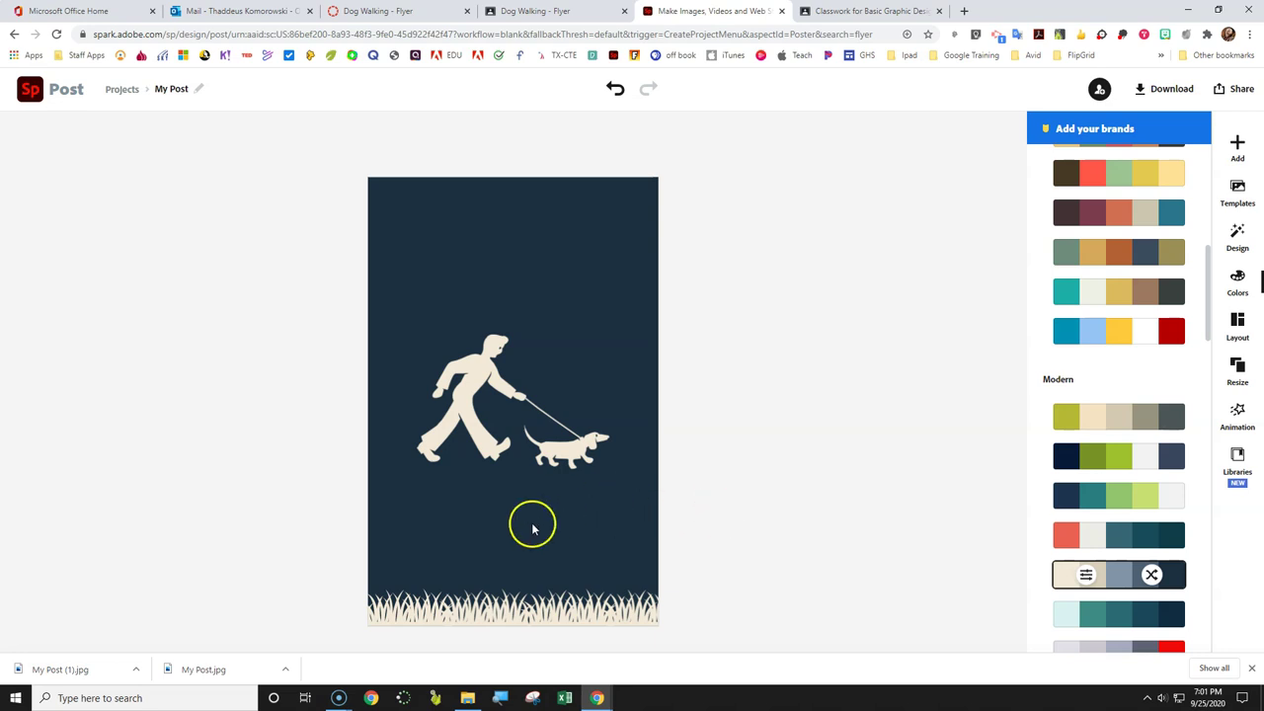
# Select the three grass pieces along the bottom and group them into one element
pyautogui.click(375, 610)
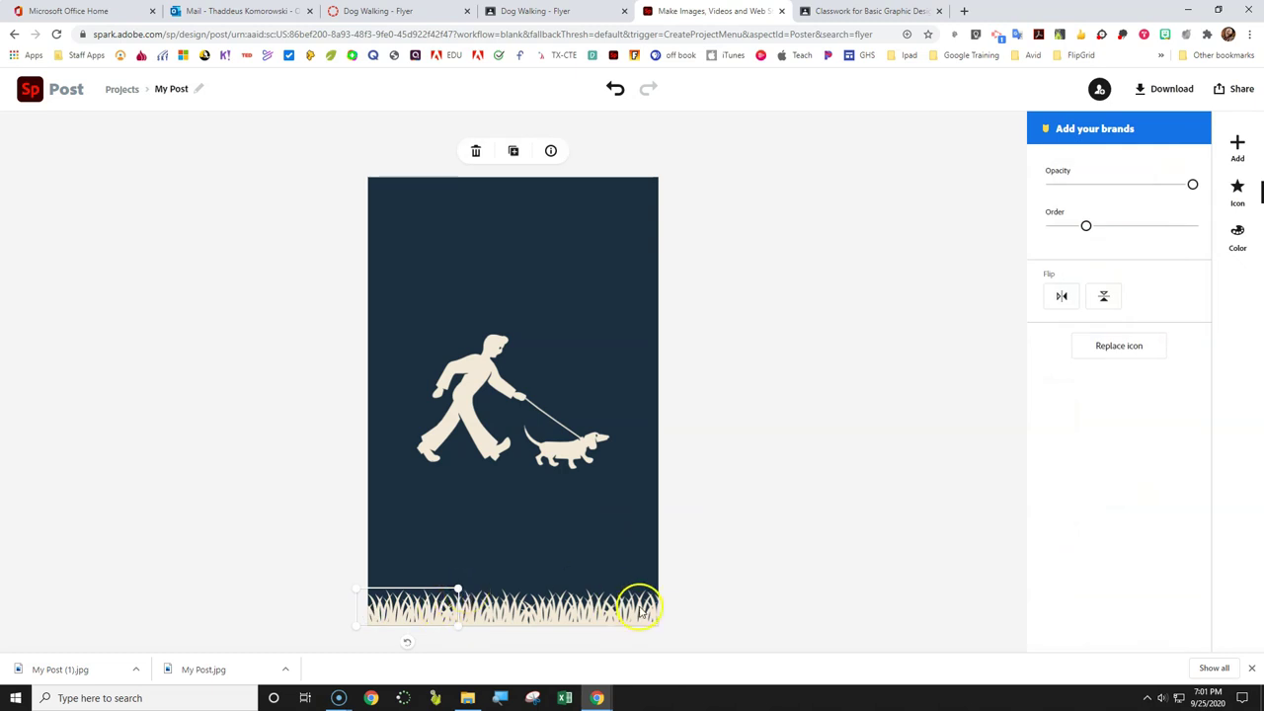
pyautogui.keyDown('shift'); pyautogui.click(560, 604); pyautogui.keyUp('shift')
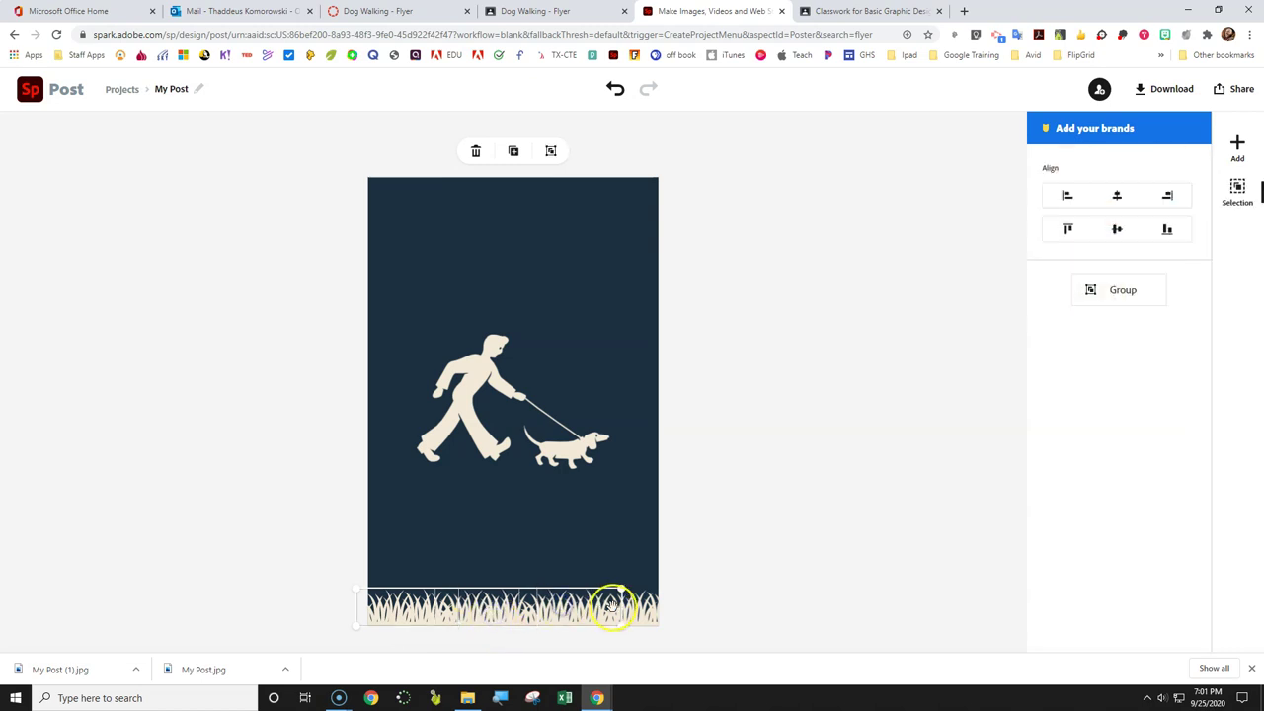
pyautogui.keyDown('shift'); pyautogui.click(644, 605); pyautogui.keyUp('shift')
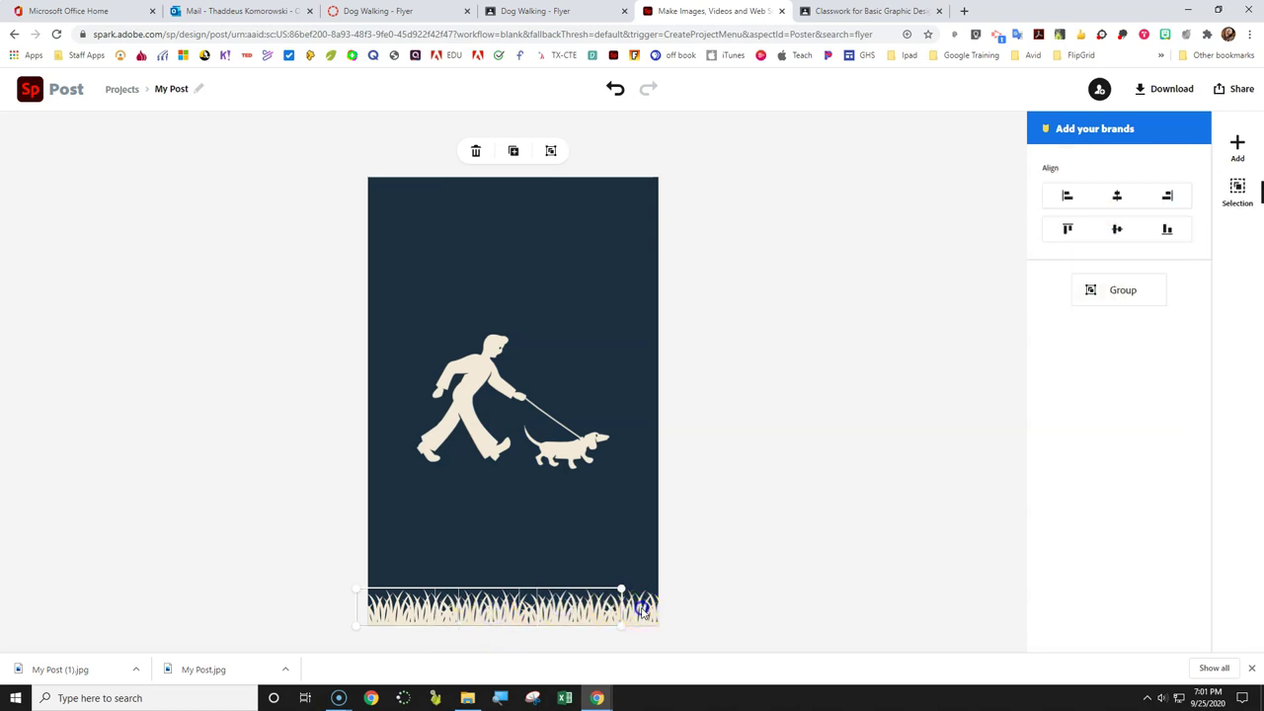
pyautogui.click(552, 151)
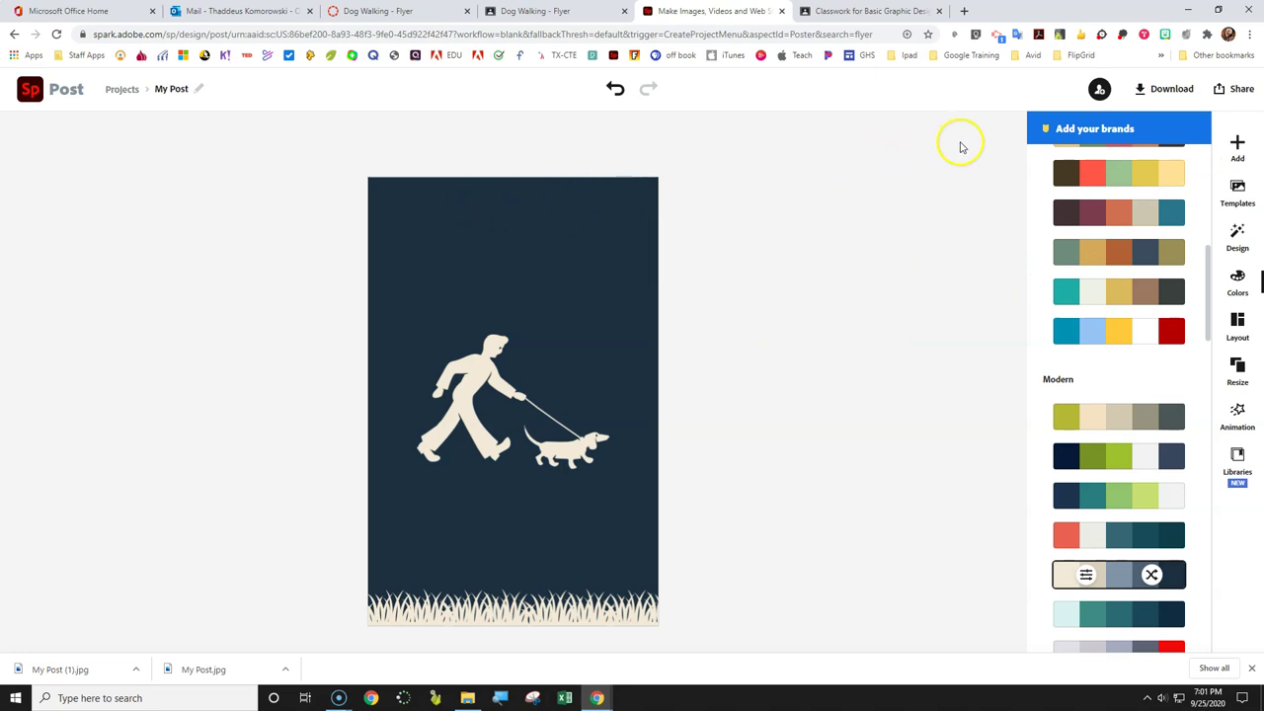
# Search the icons for 'icon' and add the three-circles icon to the poster
pyautogui.click(1237, 146)
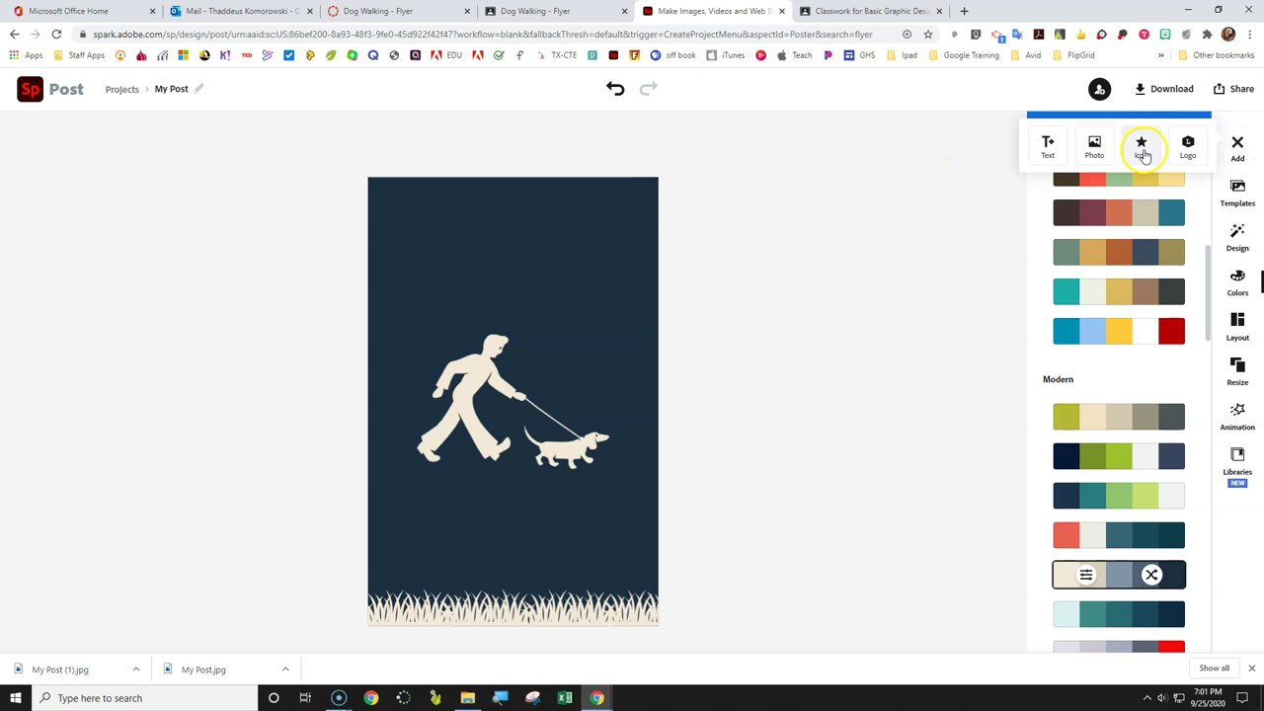
pyautogui.click(1142, 148)
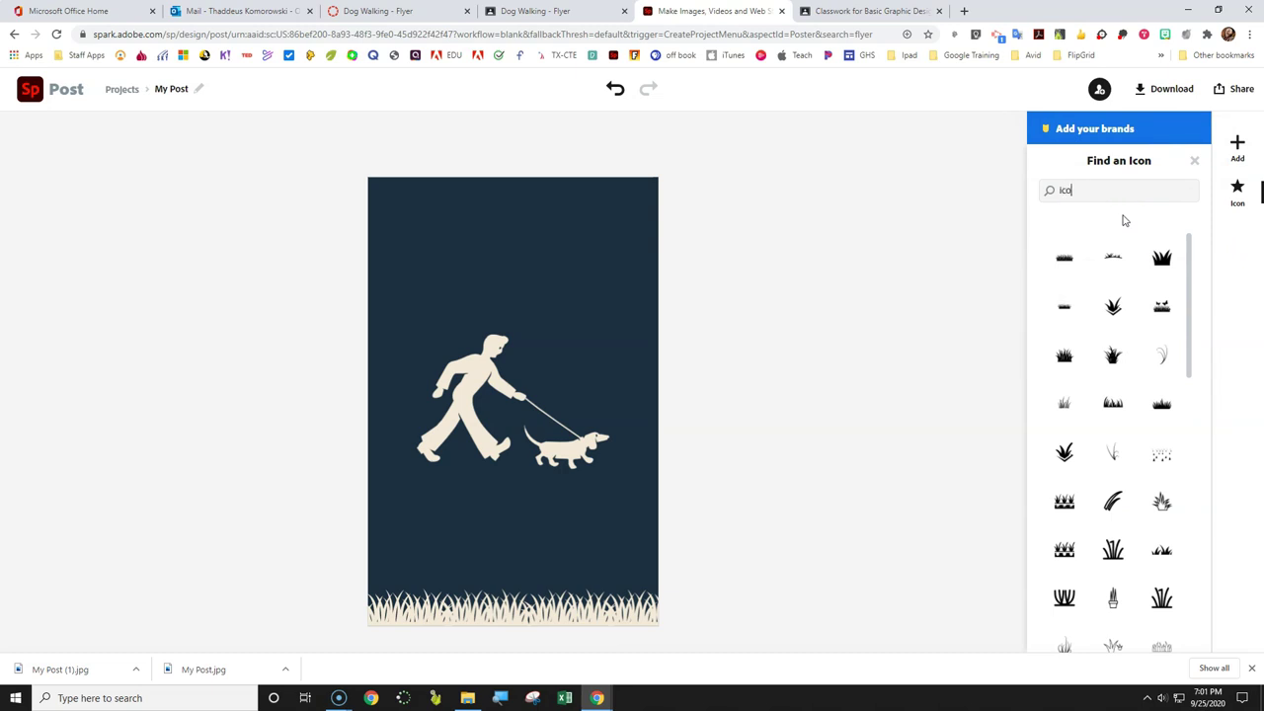
pyautogui.press('Return')
pyautogui.scroll(-3, 1121, 331)
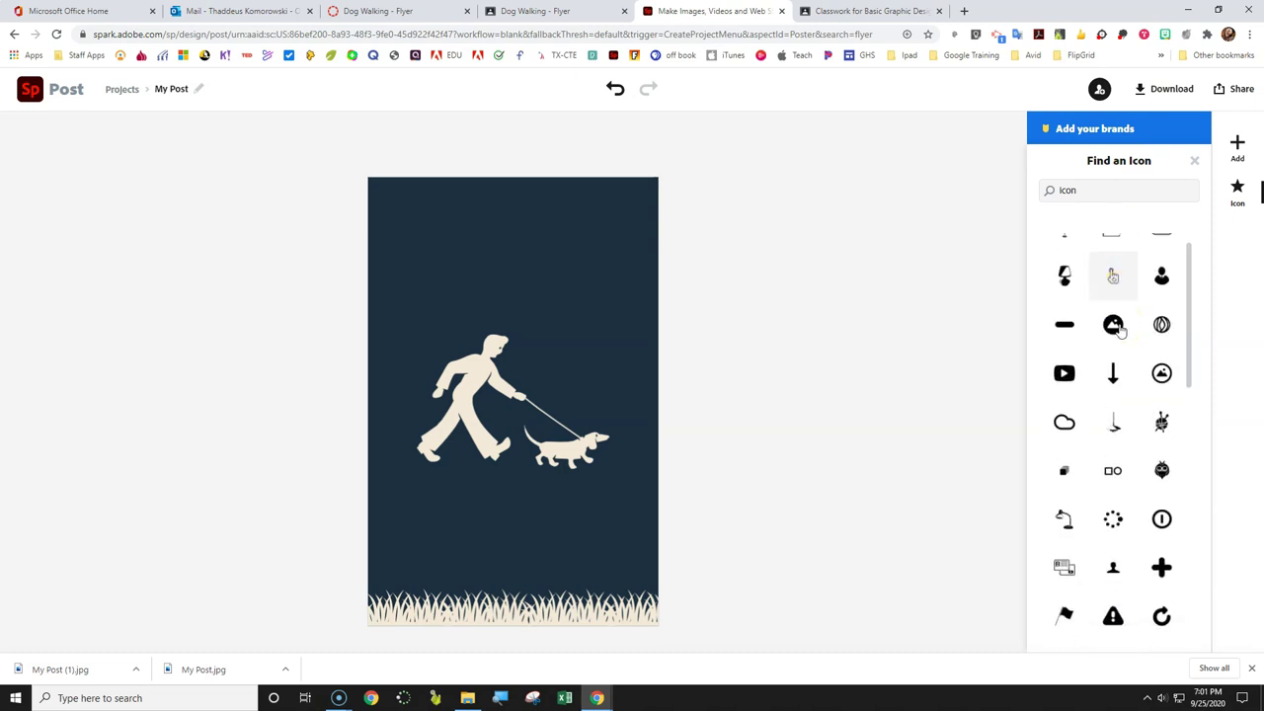
pyautogui.scroll(-2, 1122, 435)
pyautogui.click(1111, 432)
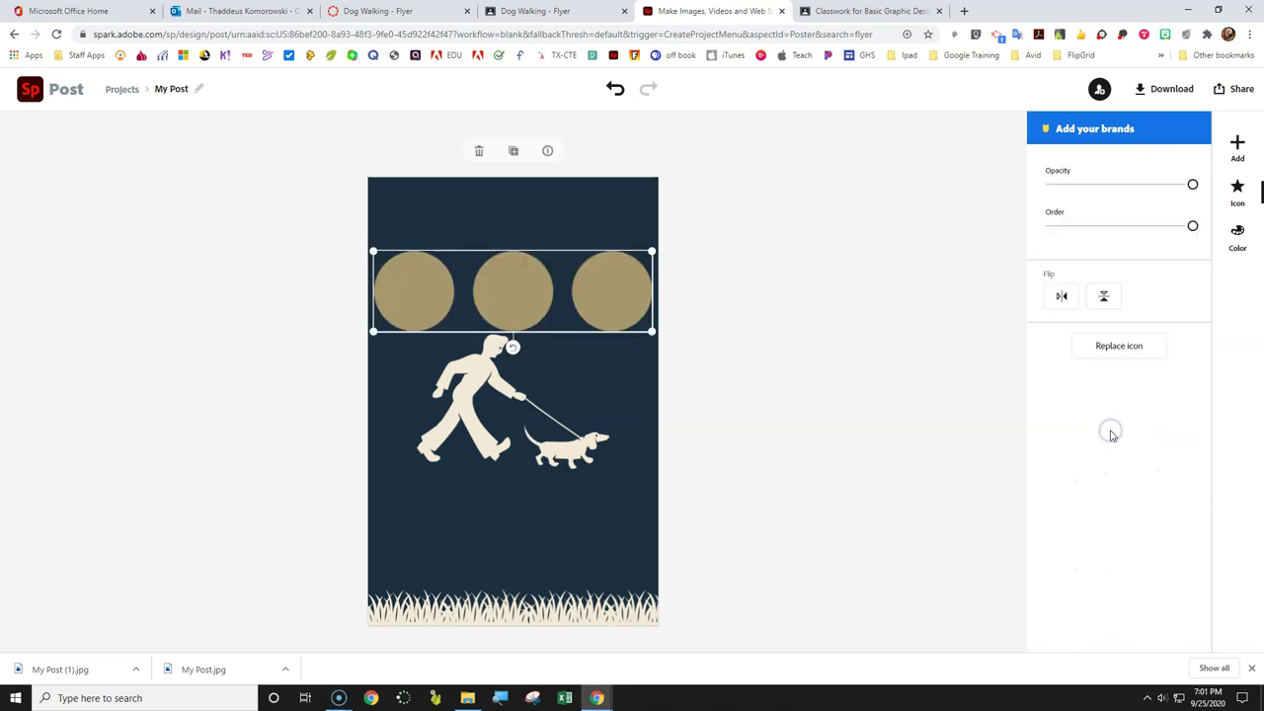
# Make the three circles cream and shrink them into the top-left corner
pyautogui.click(1236, 233)
pyautogui.click(1151, 276)
pyautogui.moveTo(651, 337); pyautogui.dragTo(427, 220)
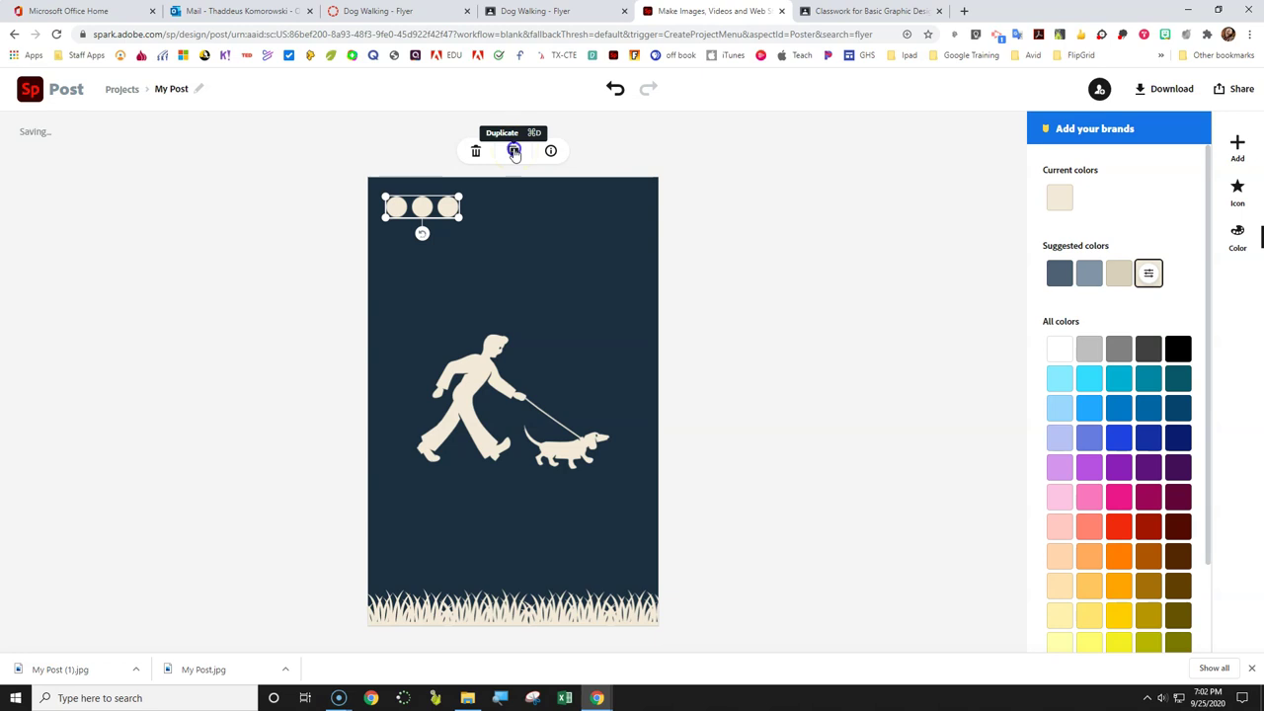
# Duplicate the three-circle group twice and line the copies up along the top
pyautogui.click(514, 151)
pyautogui.moveTo(426, 226); pyautogui.dragTo(591, 211)
pyautogui.click(513, 151)
pyautogui.click(506, 215)
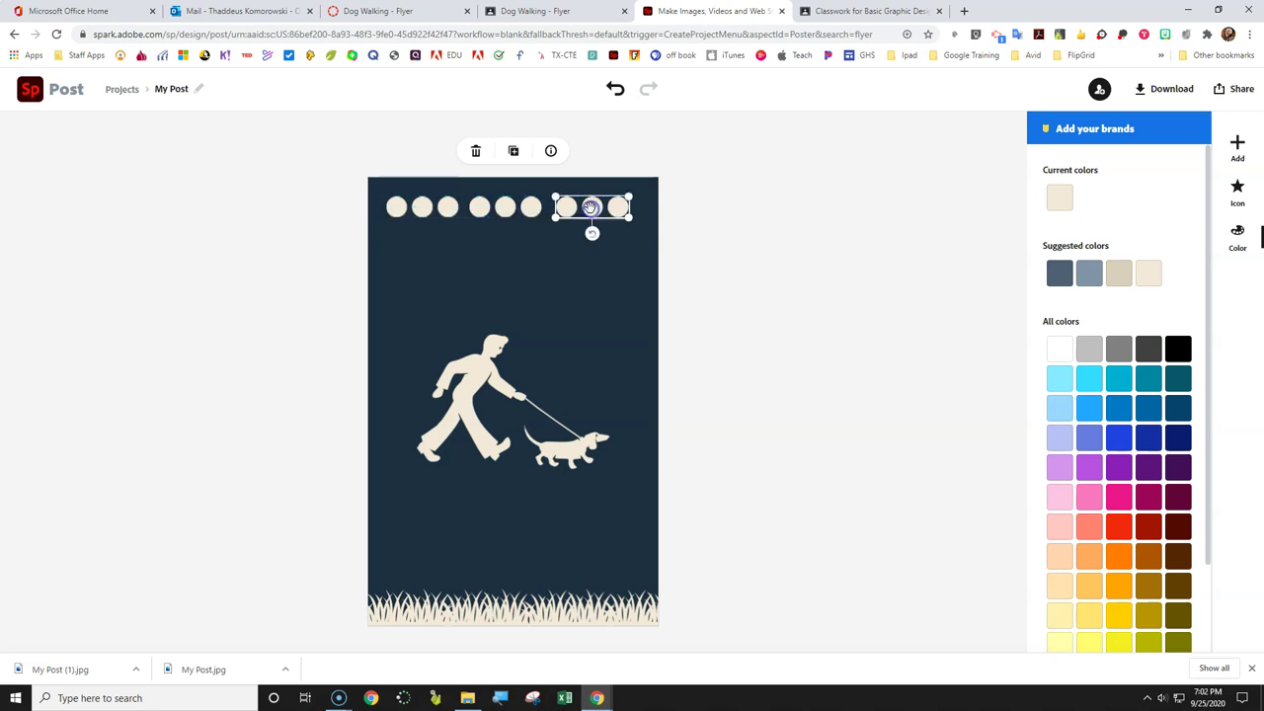
pyautogui.click(682, 223)
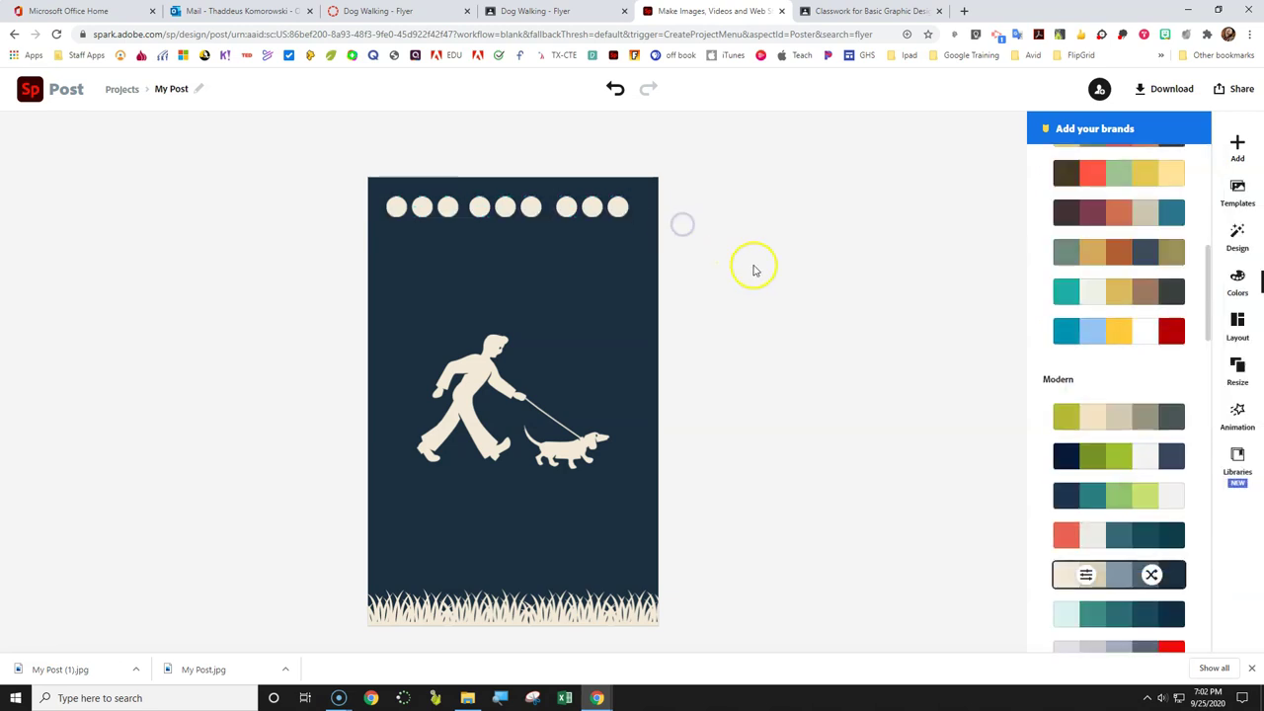
pyautogui.click(529, 205)
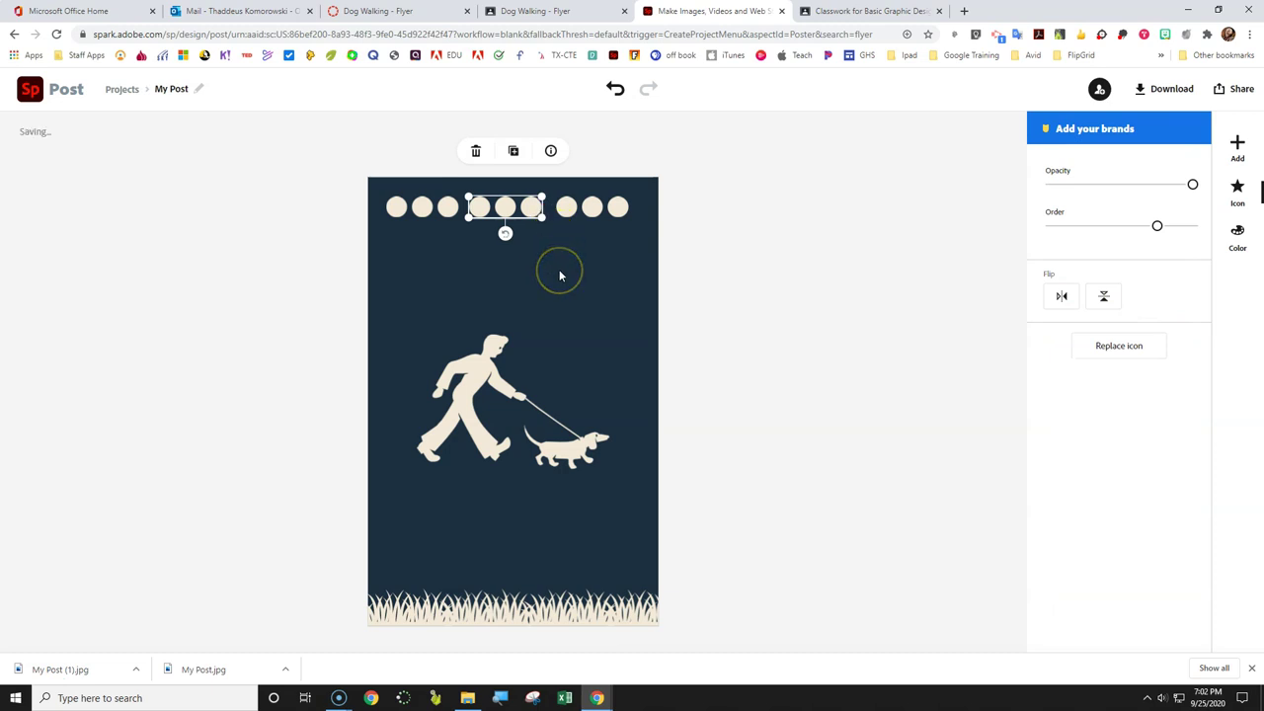
pyautogui.press('Right')
pyautogui.press('Right')
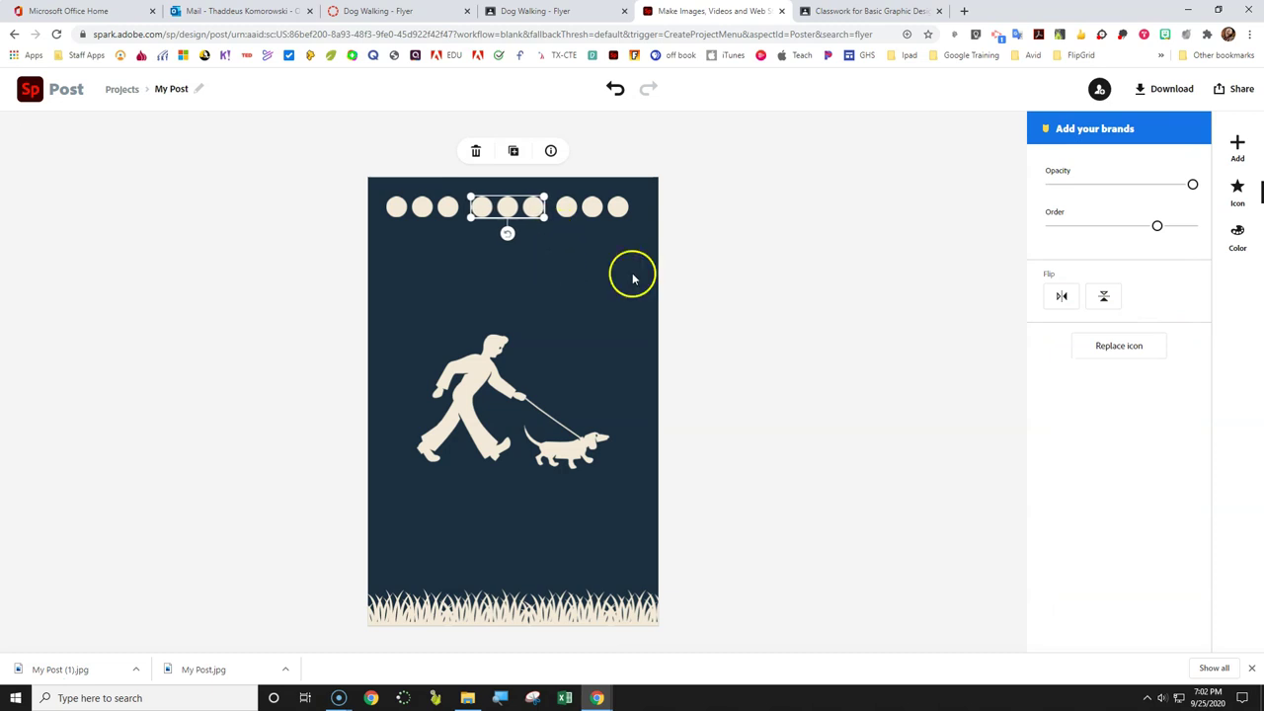
pyautogui.click(849, 263)
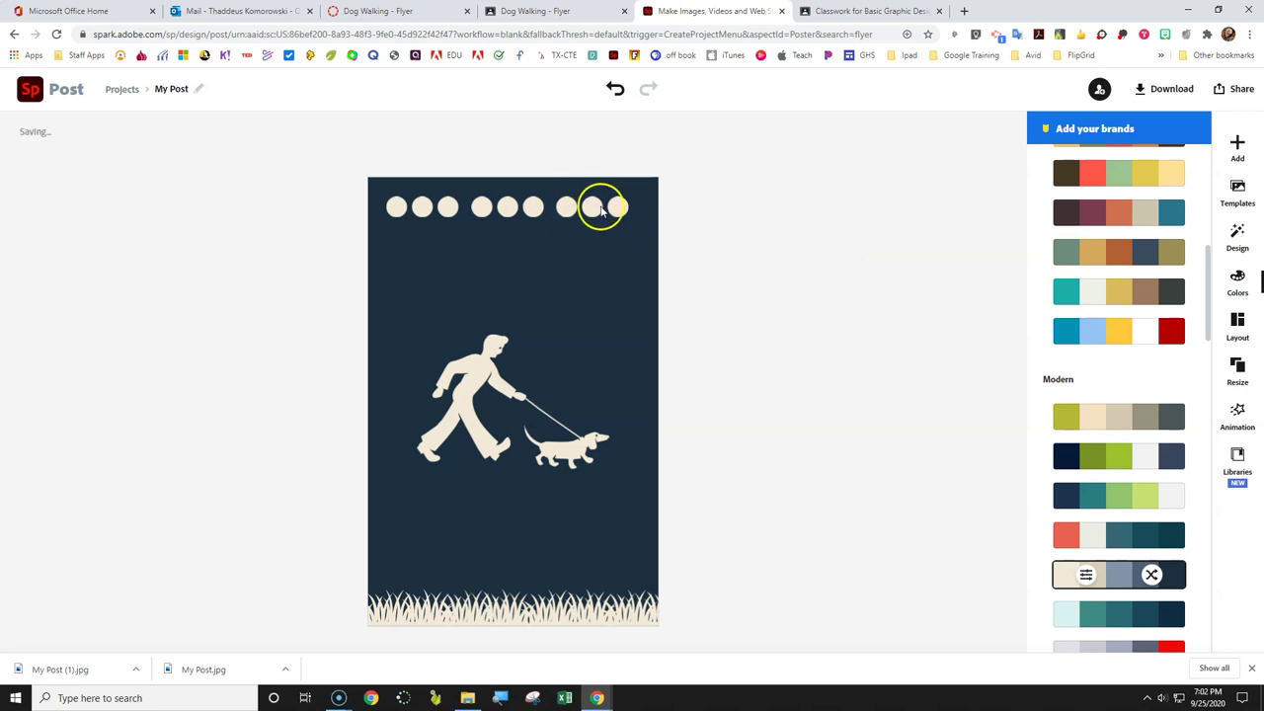
# Delete the right and middle circle copies, keeping only the original three-circle group
pyautogui.click(606, 205)
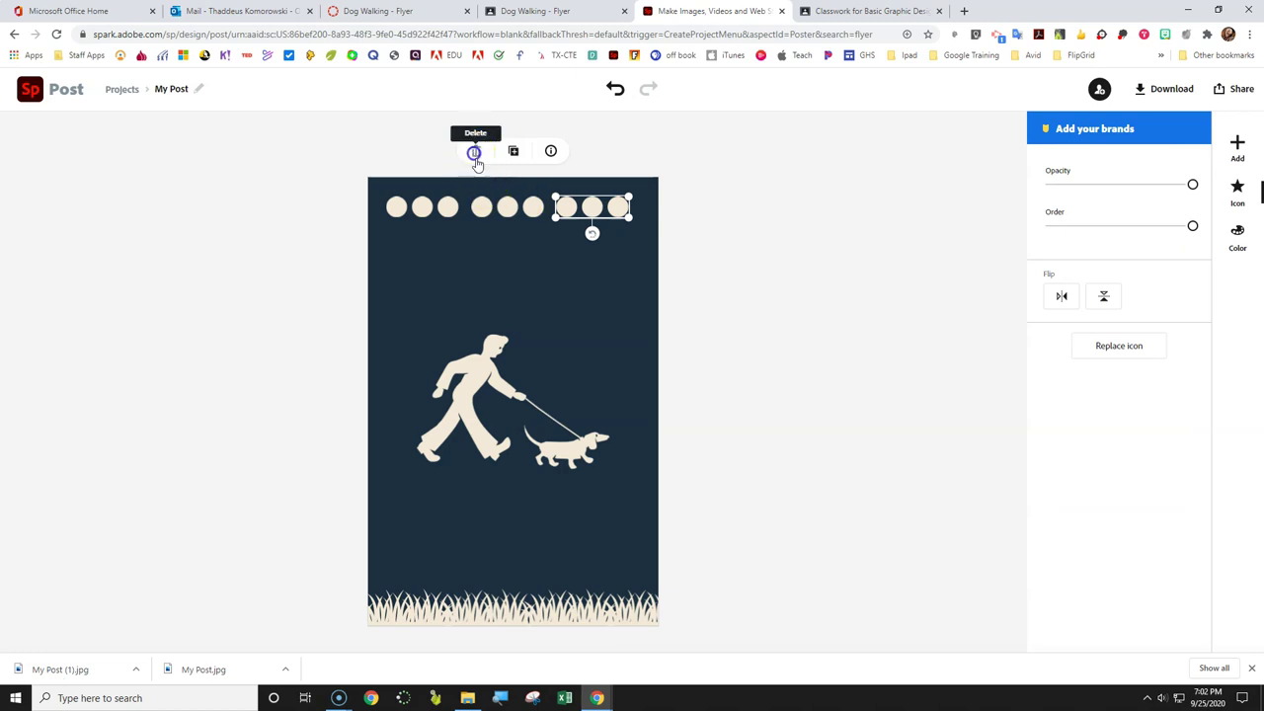
pyautogui.click(474, 152)
pyautogui.click(499, 210)
pyautogui.click(474, 152)
pyautogui.click(449, 205)
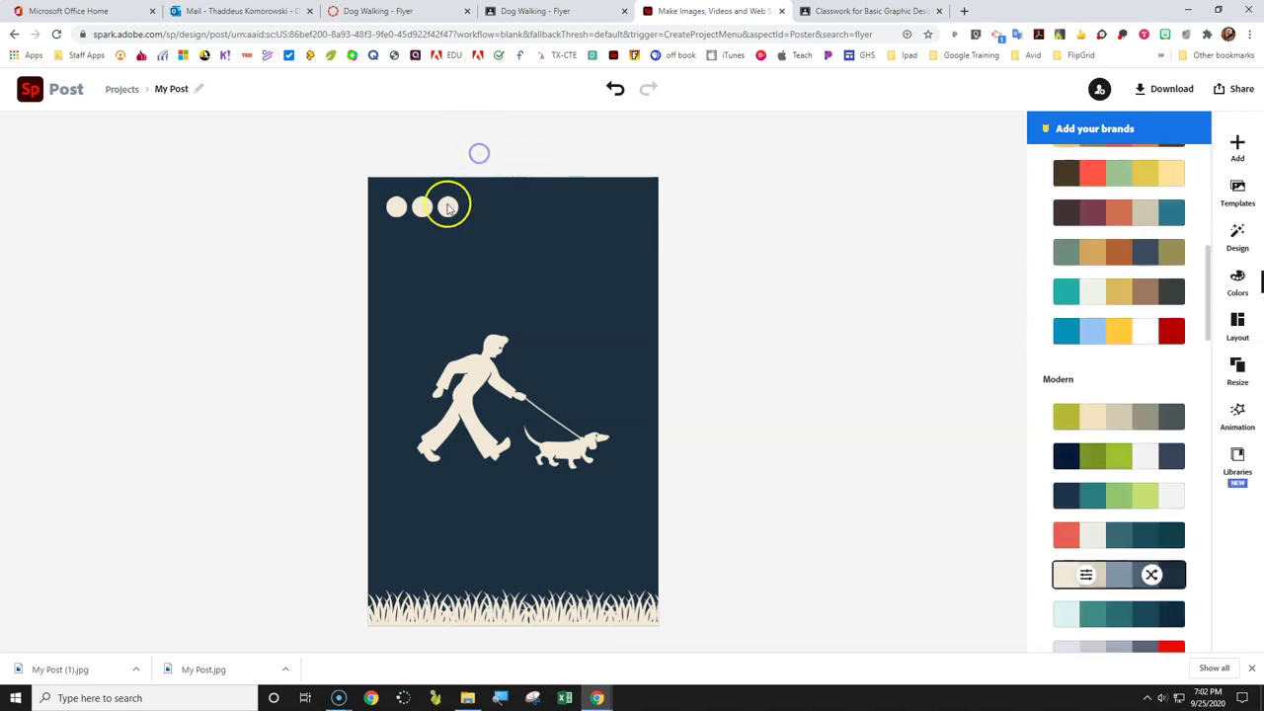
pyautogui.moveTo(461, 224); pyautogui.dragTo(463, 227)
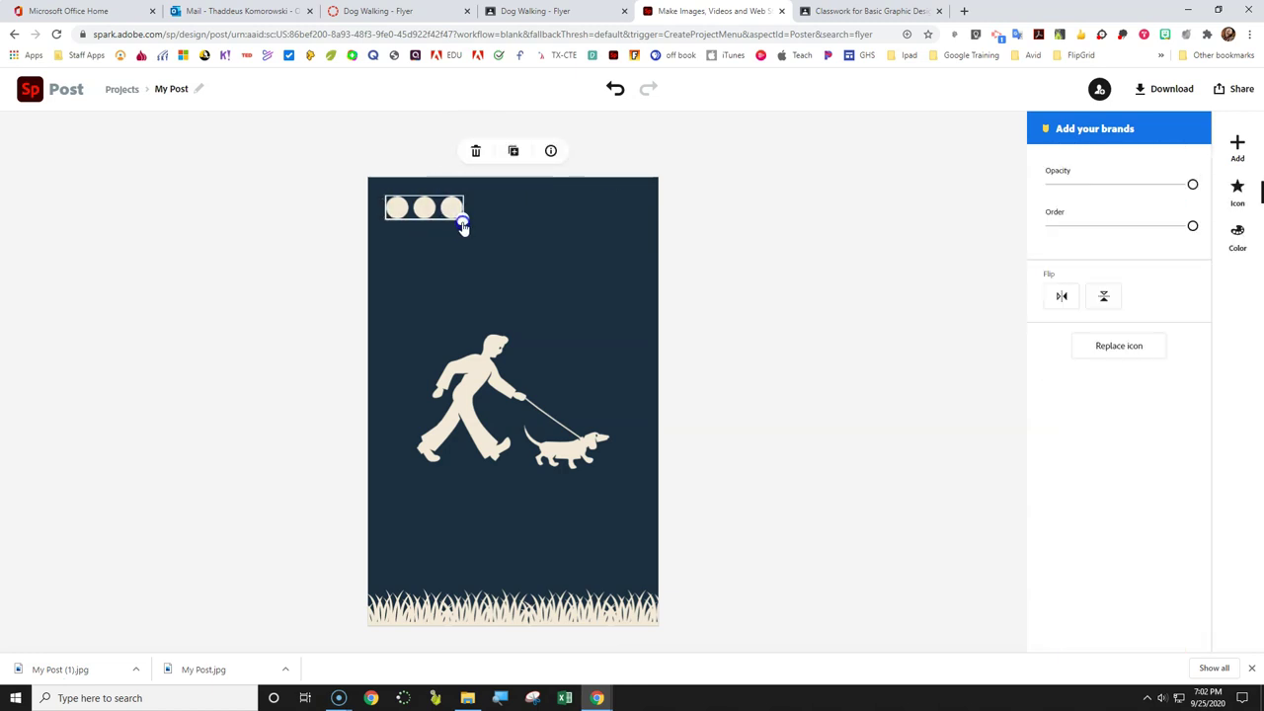
# Duplicate the circles again and space the copies into a row of nine across the top
pyautogui.click(512, 149)
pyautogui.moveTo(461, 225); pyautogui.dragTo(541, 210)
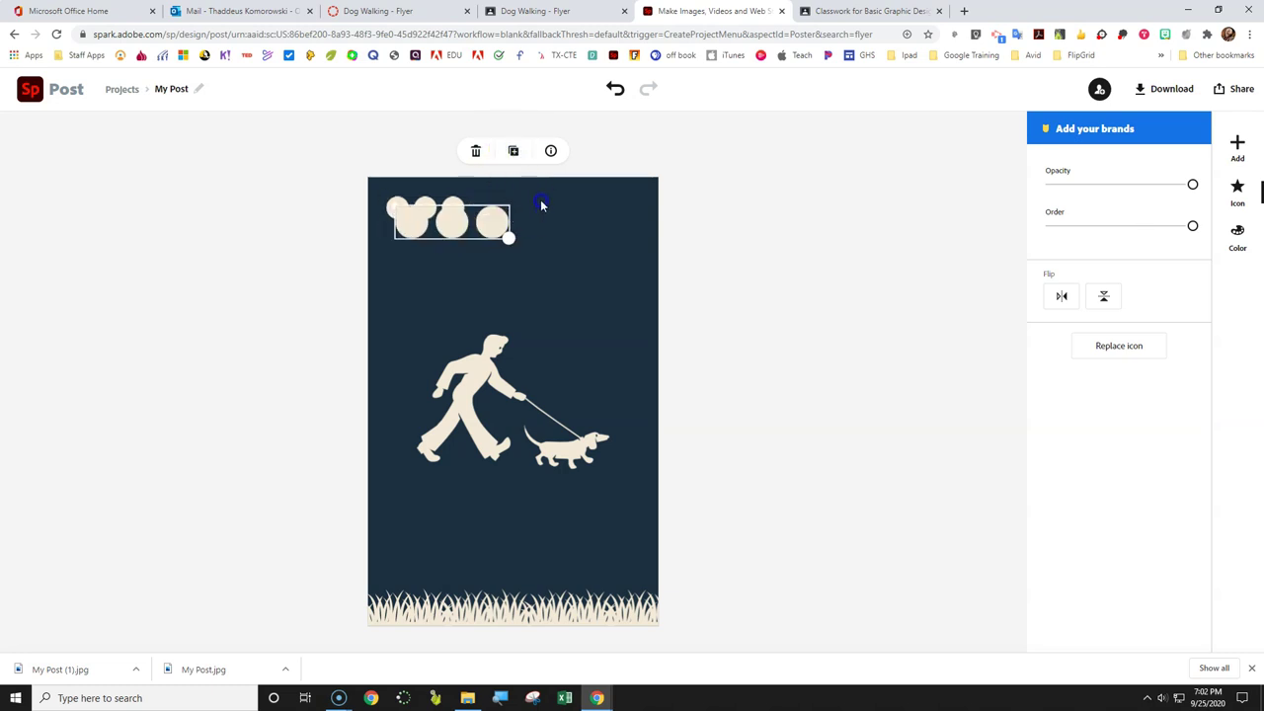
pyautogui.click(475, 150)
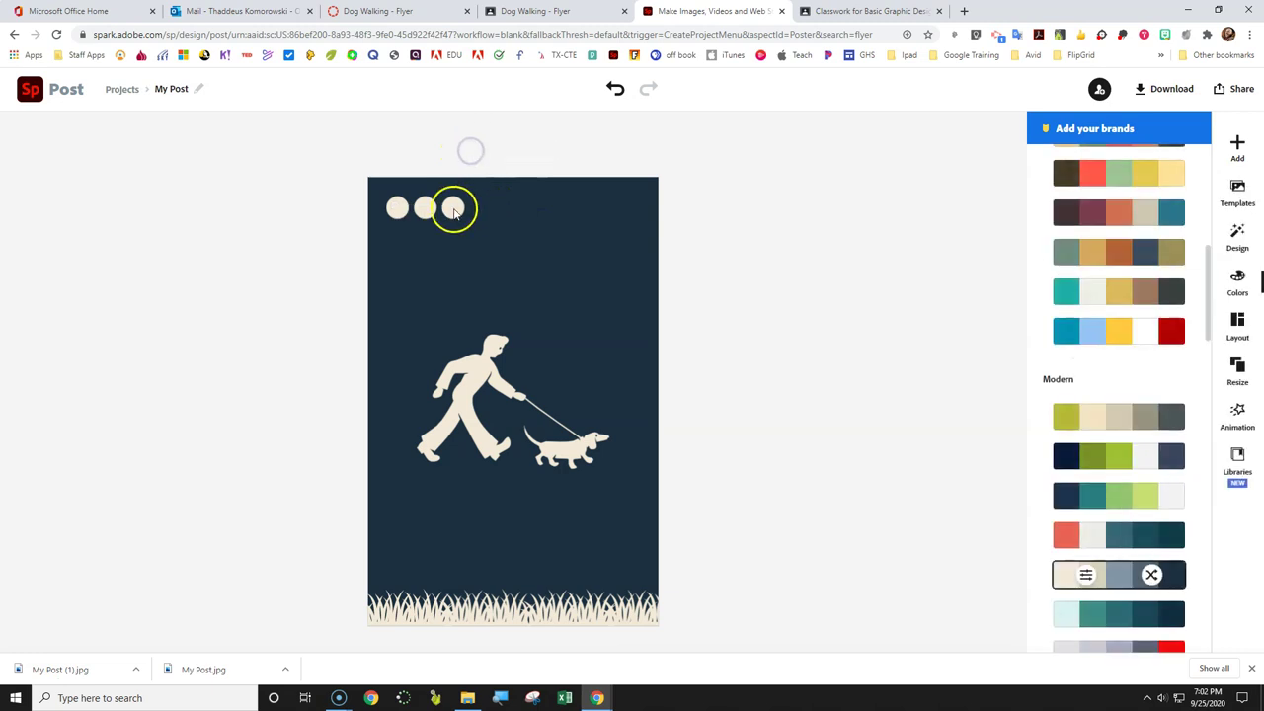
pyautogui.click(454, 212)
pyautogui.click(512, 150)
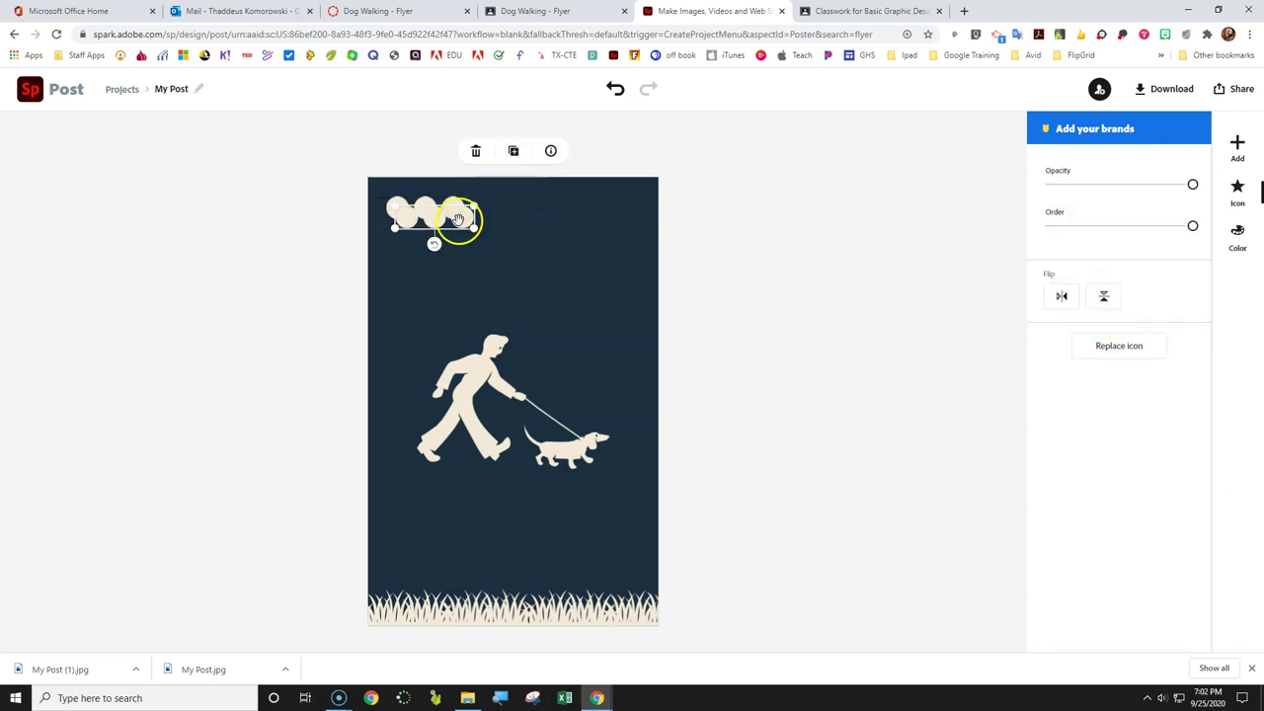
pyautogui.moveTo(459, 218); pyautogui.dragTo(601, 217)
pyautogui.click(514, 153)
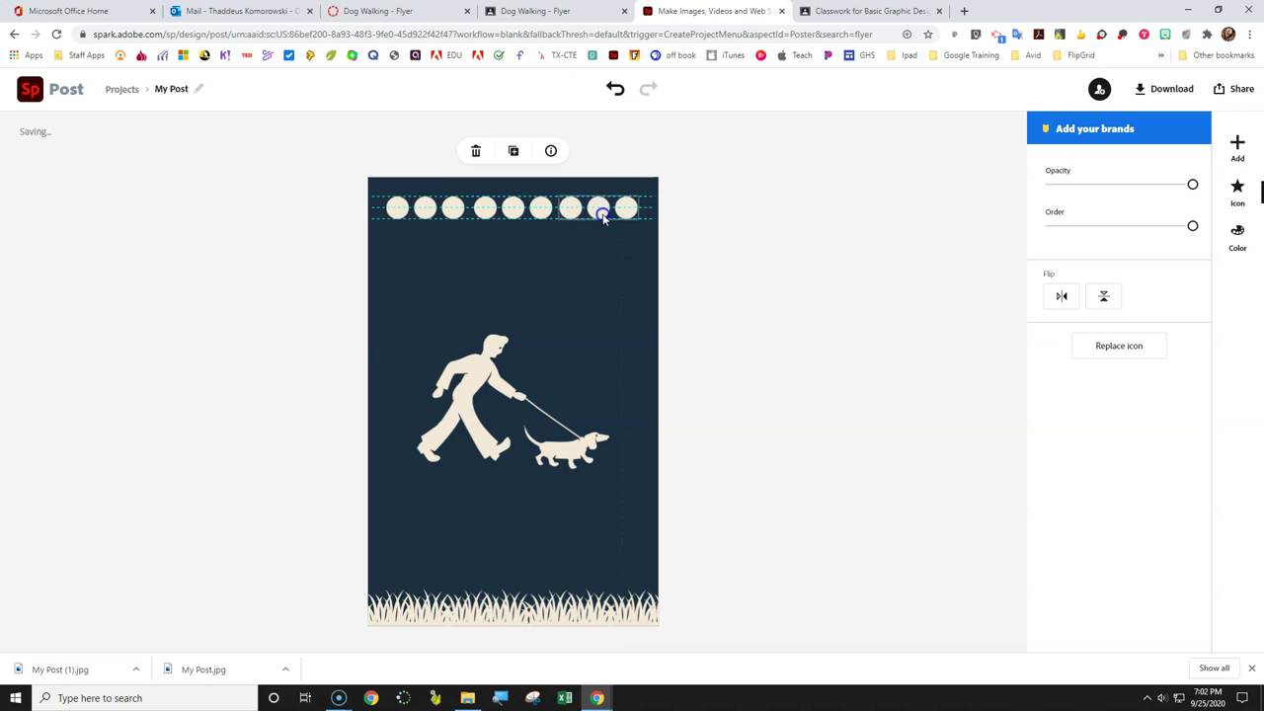
pyautogui.click(682, 239)
pyautogui.click(786, 399)
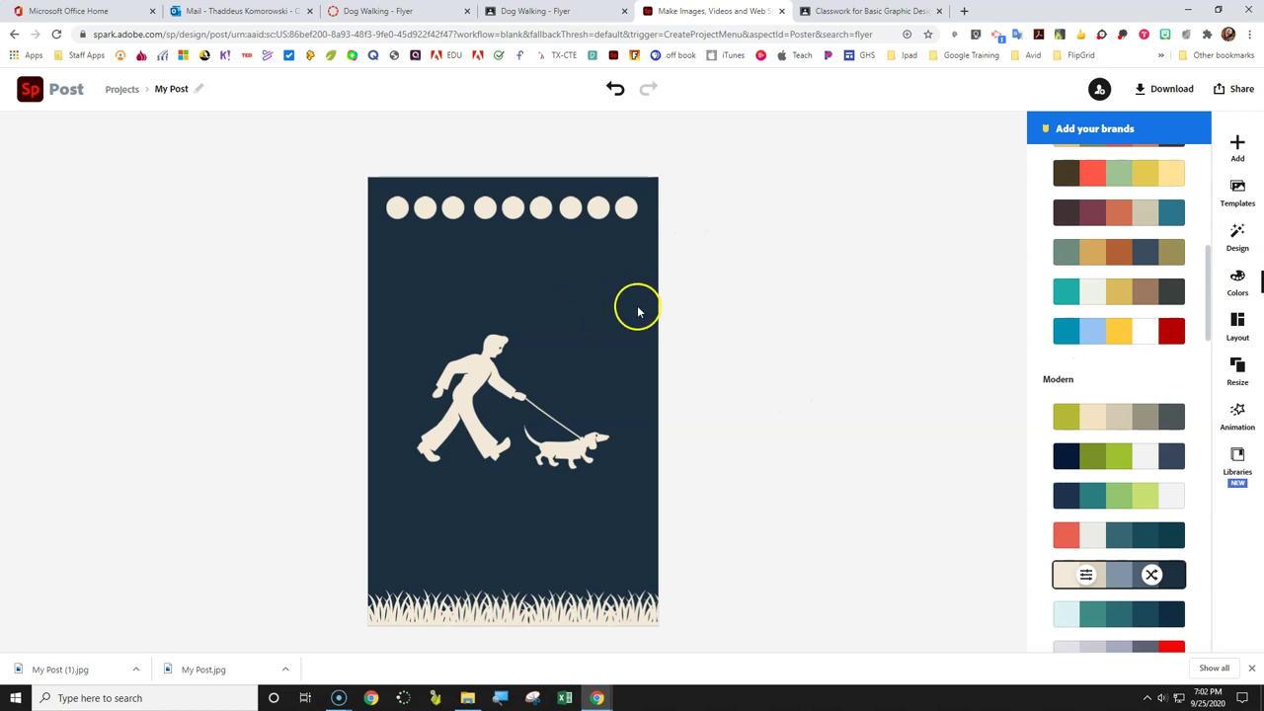
# Drag the man-and-dog silhouette down until it stands just above the grass
pyautogui.click(466, 388)
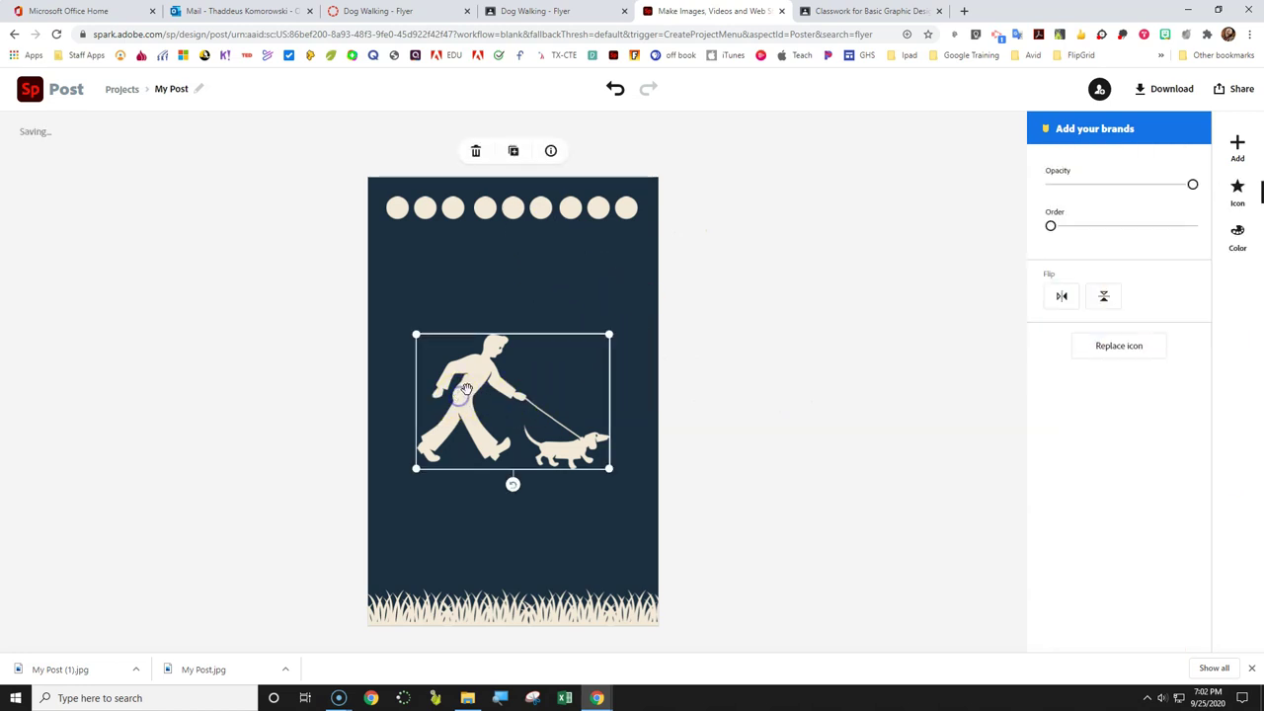
pyautogui.moveTo(466, 388); pyautogui.dragTo(473, 501)
pyautogui.click(757, 441)
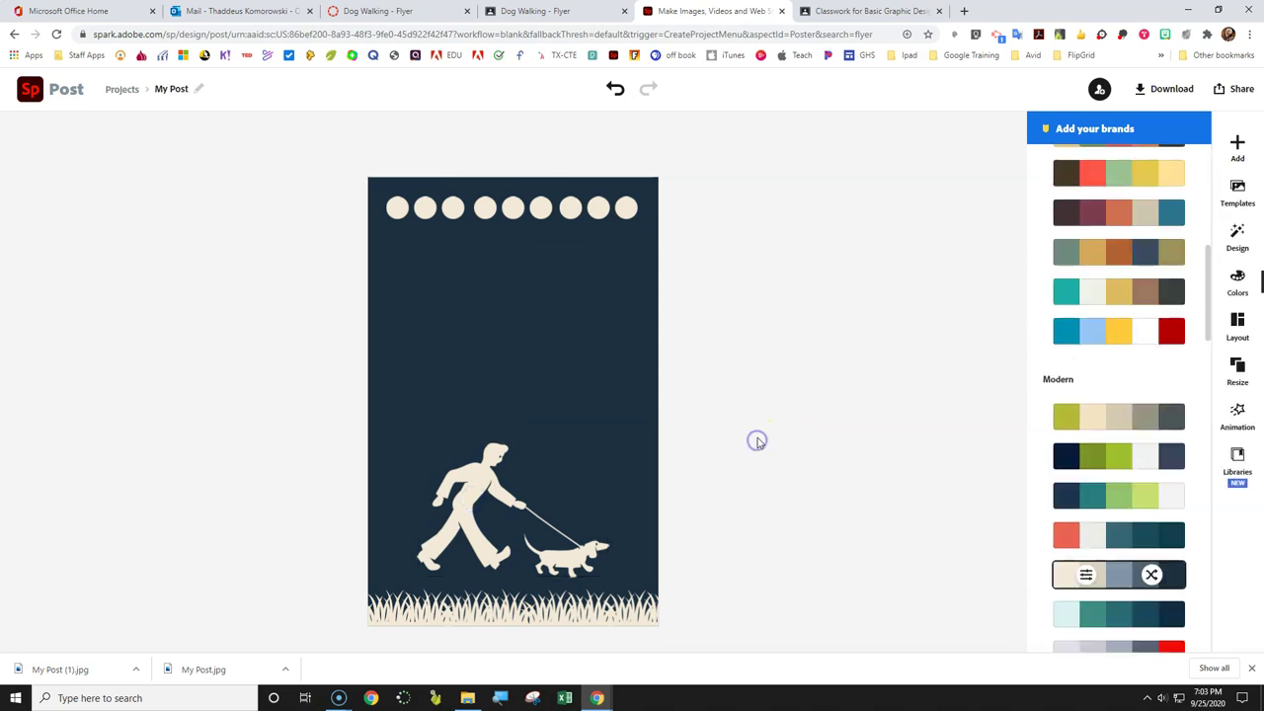
# Add a new text box with the title 'Jared's Dog Walking Service' and confirm it
pyautogui.click(1240, 145)
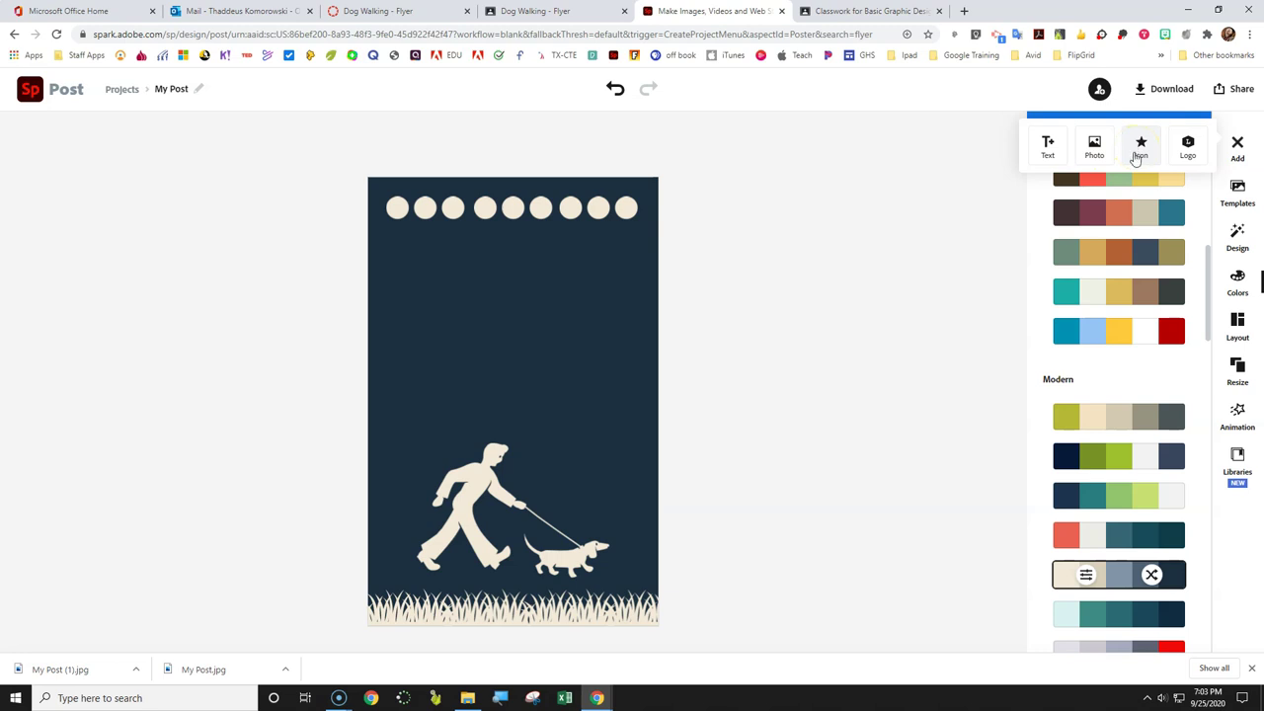
pyautogui.click(1050, 148)
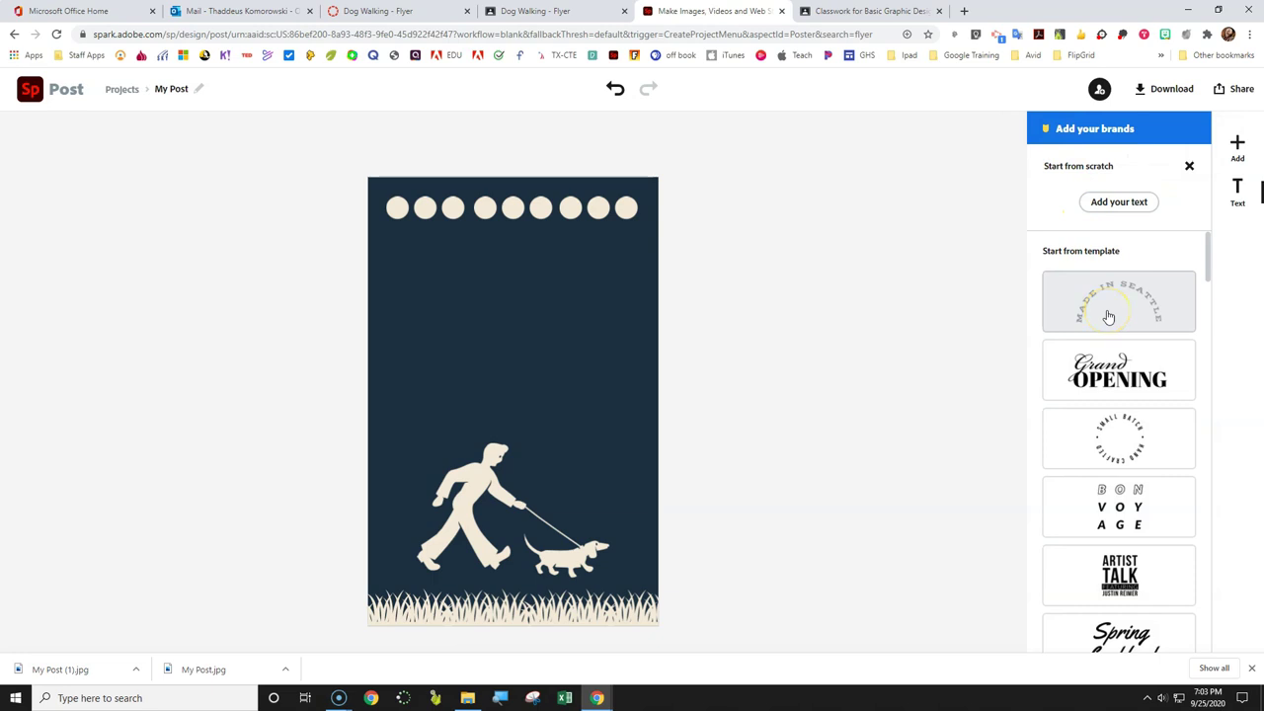
pyautogui.click(1121, 212)
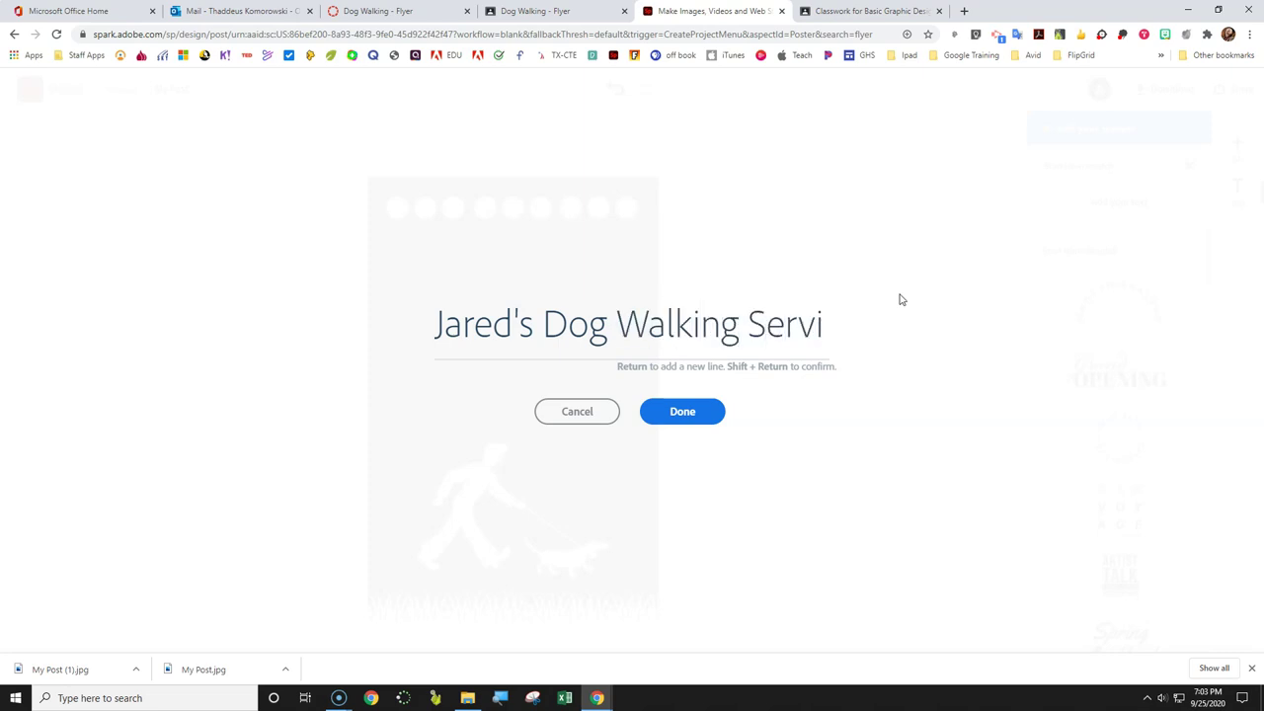
pyautogui.write('ce')
pyautogui.press('Return')
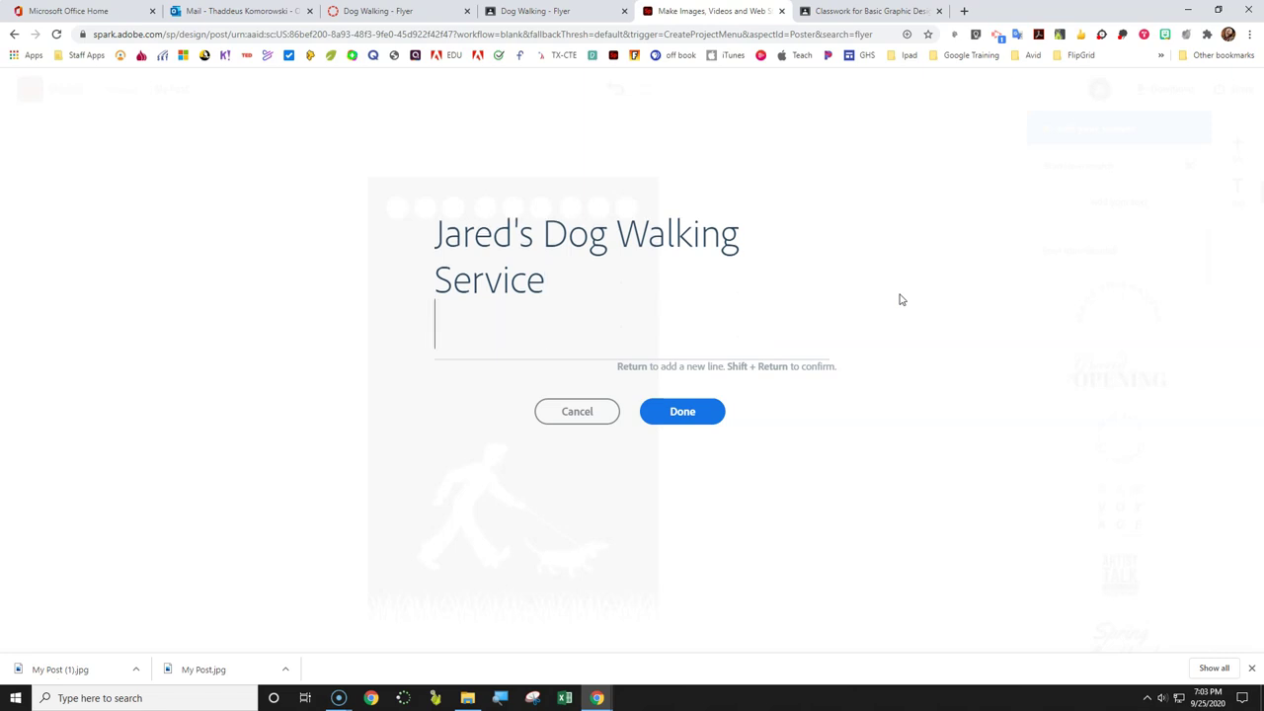
pyautogui.press('BackSpace')
pyautogui.click(669, 414)
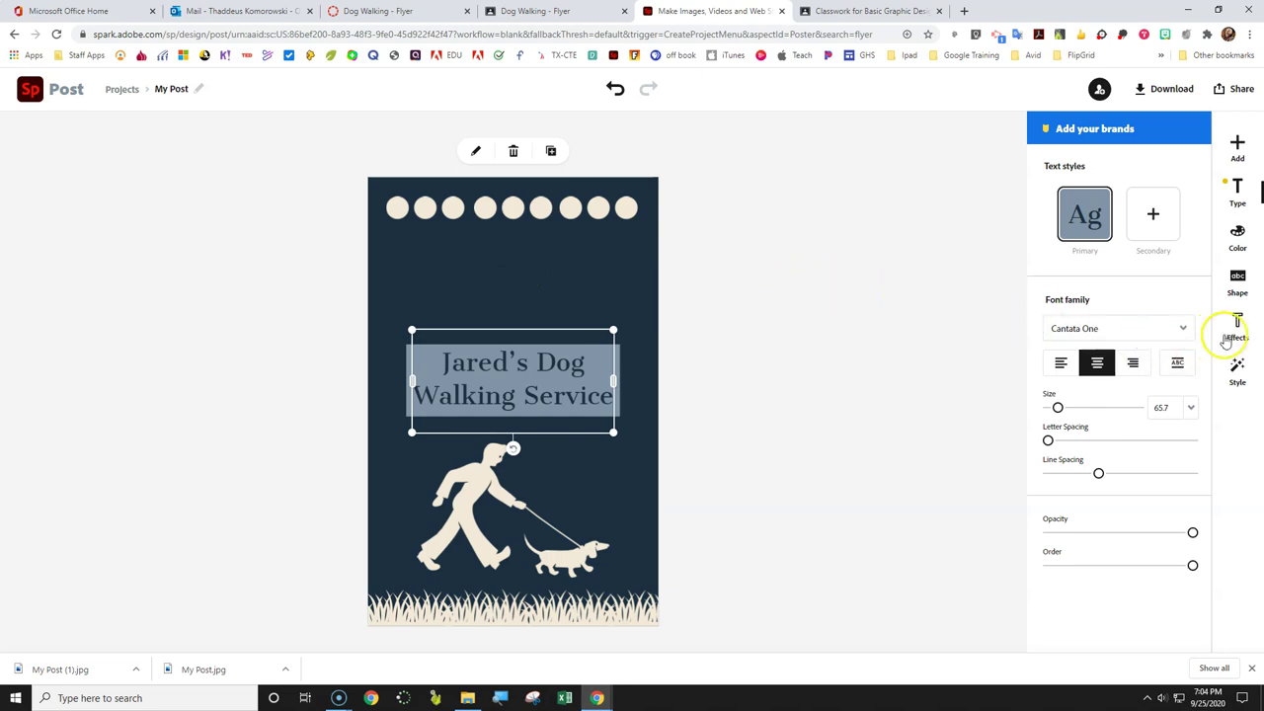
# Set the title's backing shape to none to remove the grey background
pyautogui.click(1237, 281)
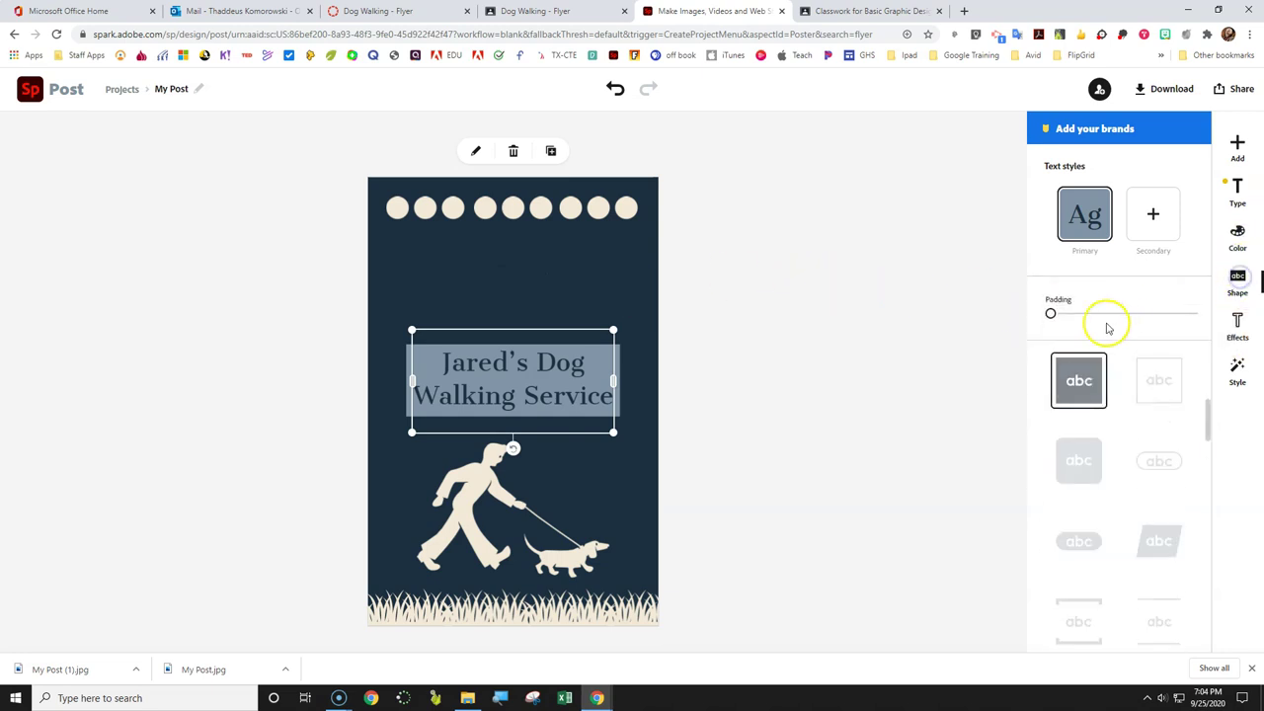
pyautogui.scroll(3, 1100, 420)
pyautogui.click(1080, 403)
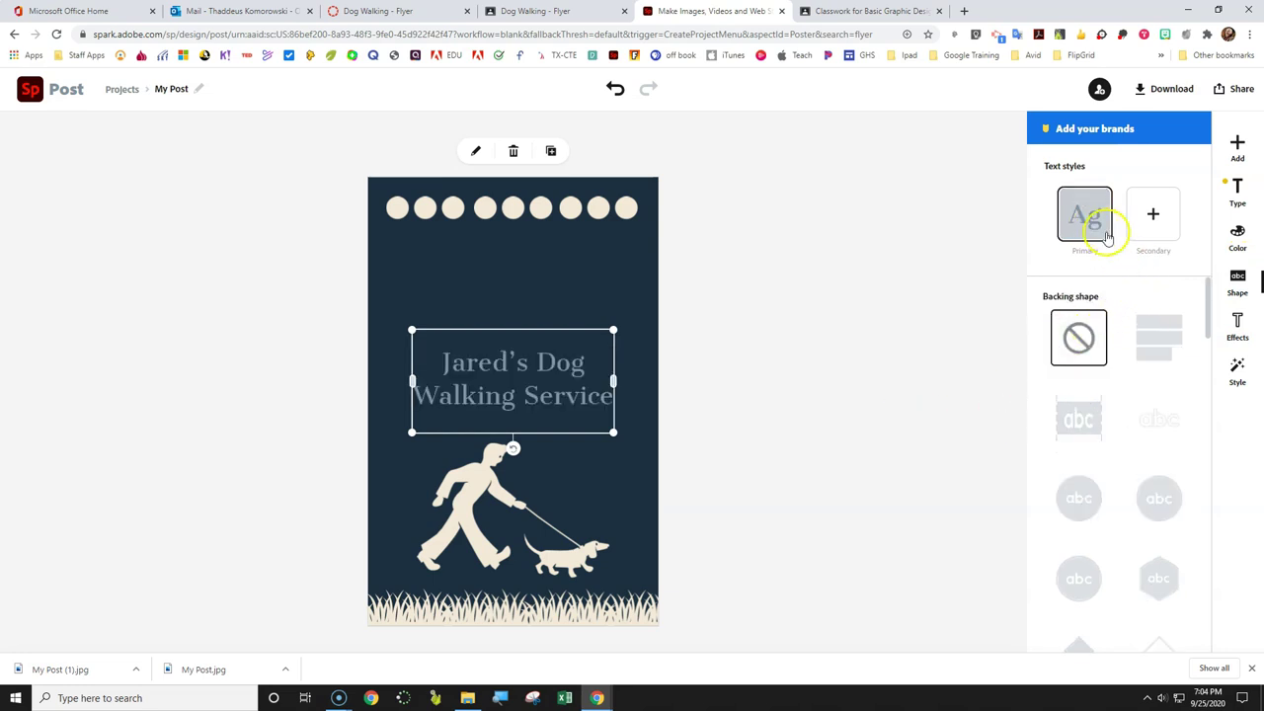
# Change the title's font family to Permanent Marker Regular
pyautogui.click(1236, 190)
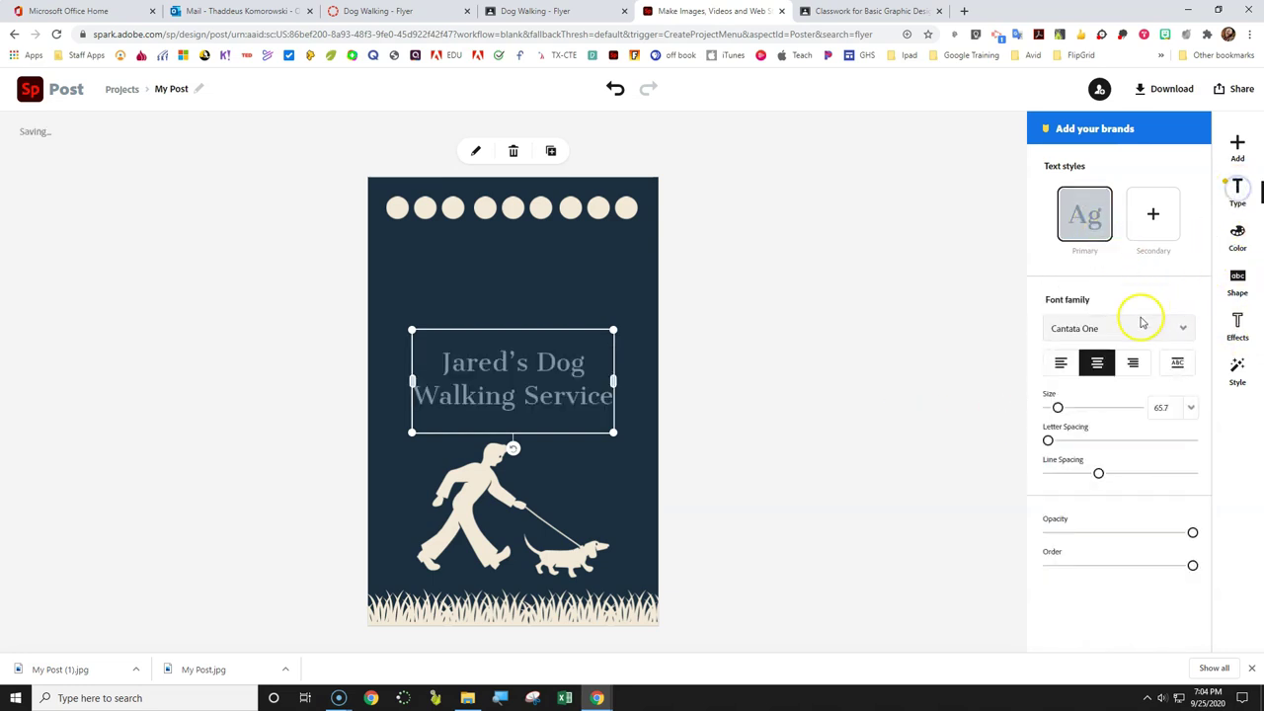
pyautogui.click(1183, 327)
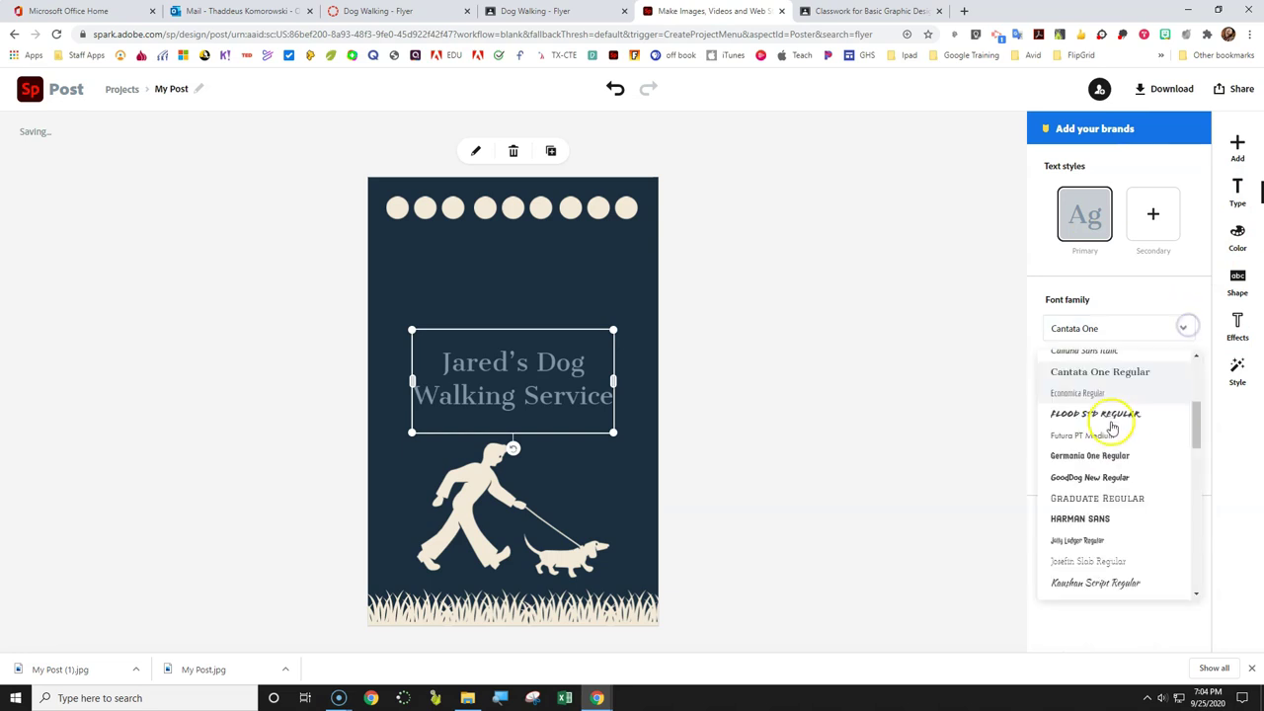
pyautogui.scroll(-3, 1100, 460)
pyautogui.scroll(-5, 1102, 454)
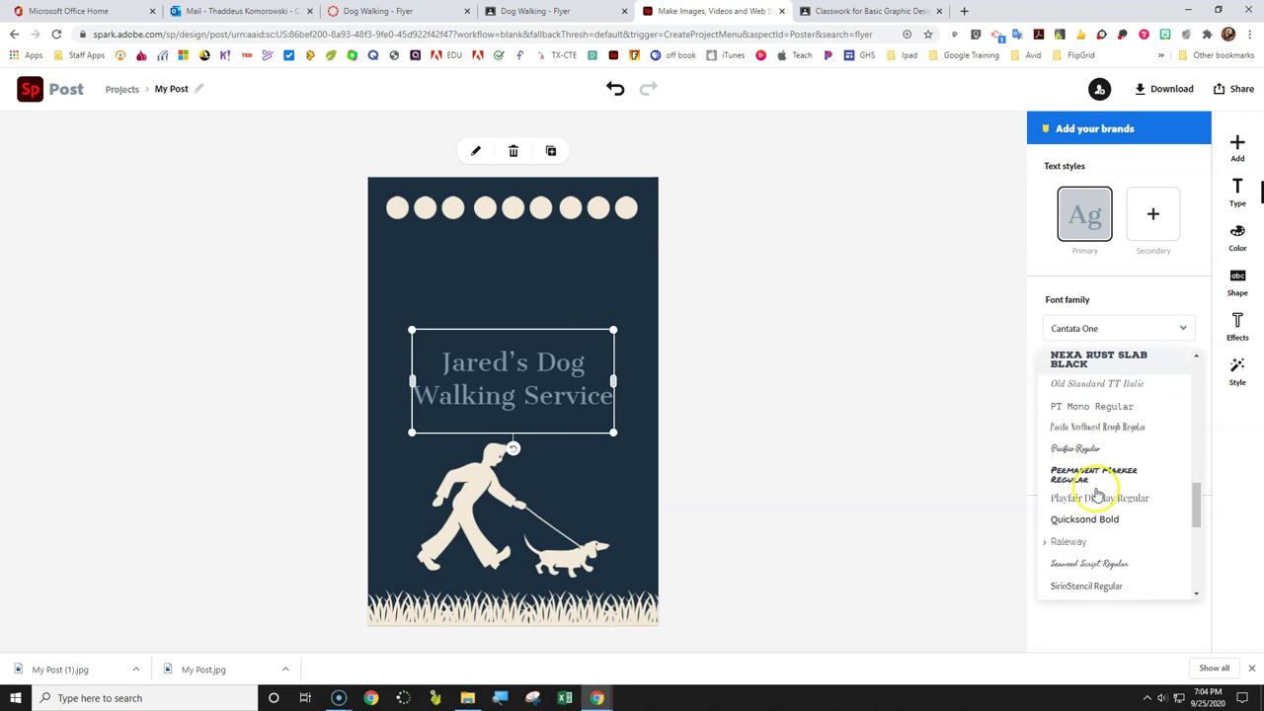
pyautogui.click(1094, 475)
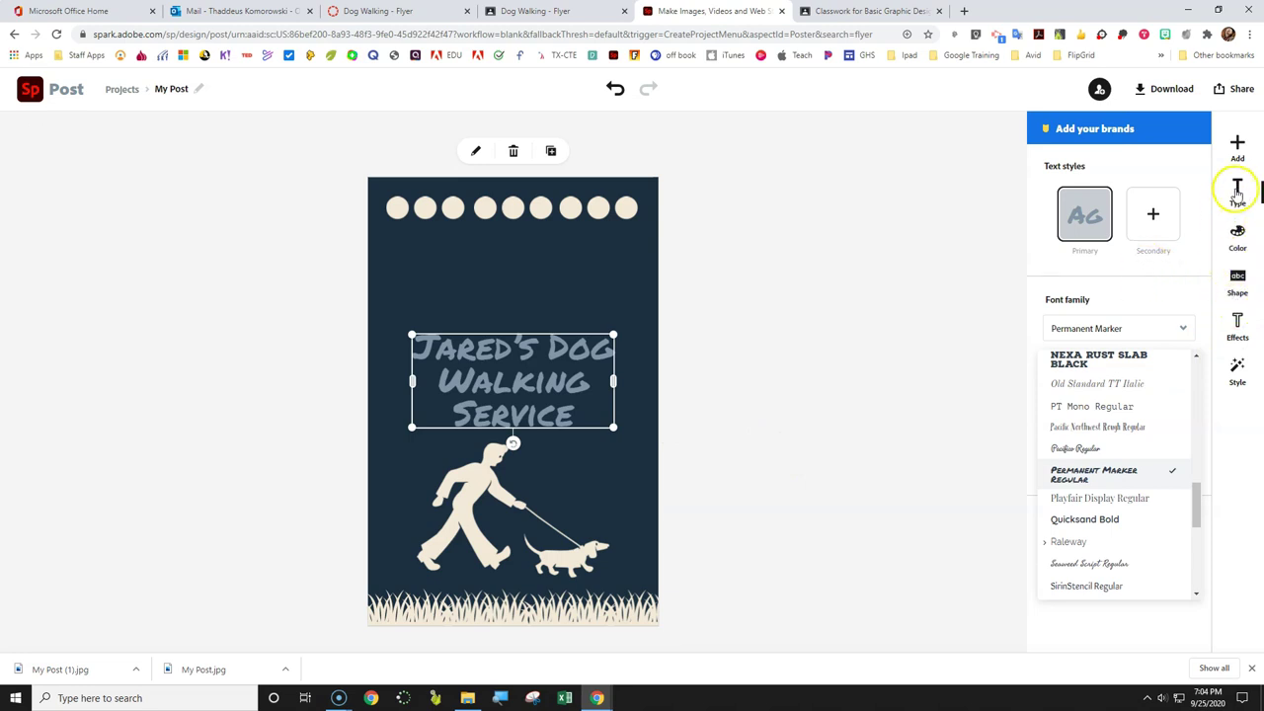
# Widen the title text box so the title fits on two lines
pyautogui.click(1182, 328)
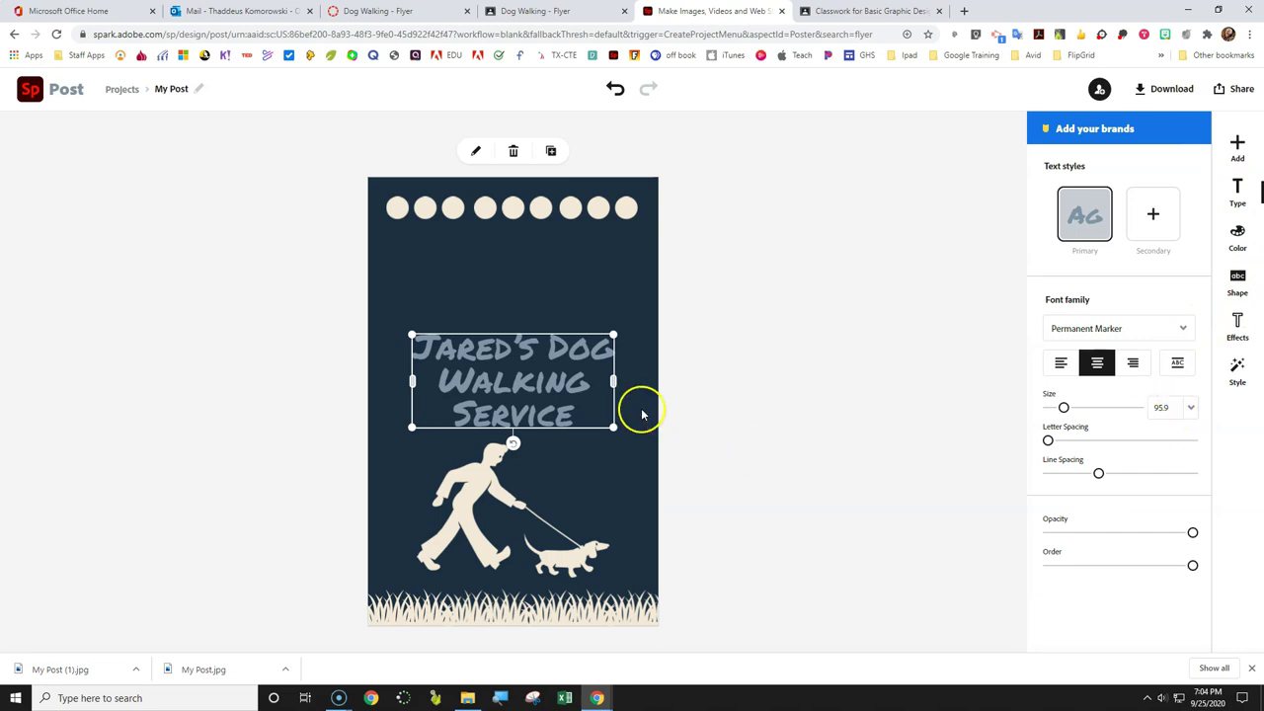
pyautogui.moveTo(613, 383); pyautogui.dragTo(655, 377)
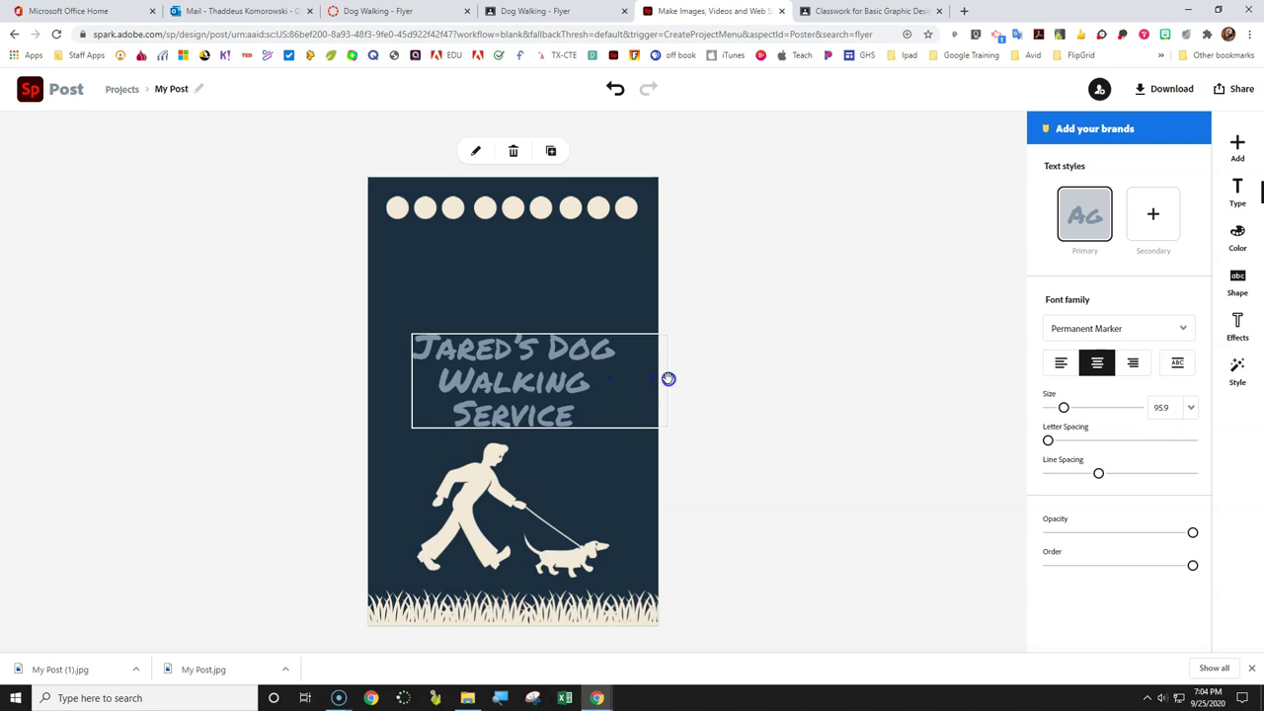
pyautogui.moveTo(669, 378); pyautogui.dragTo(698, 377)
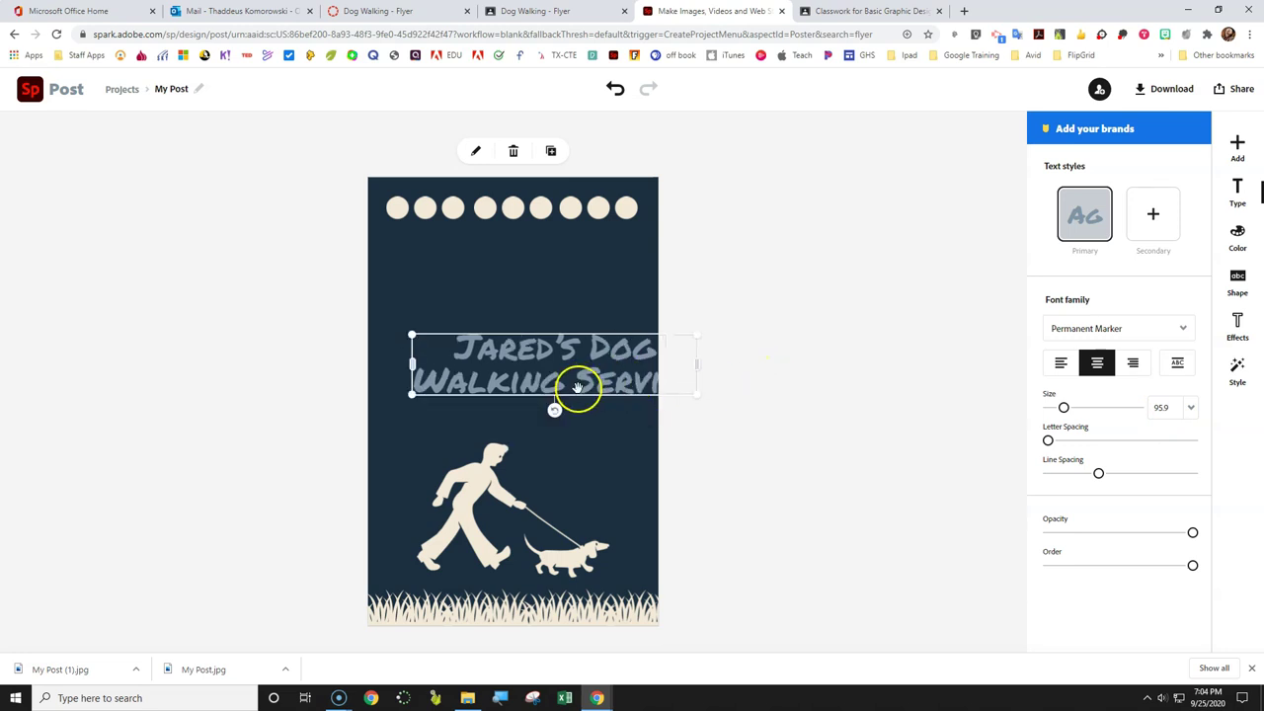
# Set the title size to 80 and move it up just below the circles
pyautogui.click(1166, 407)
pyautogui.moveTo(1163, 406); pyautogui.dragTo(1137, 414)
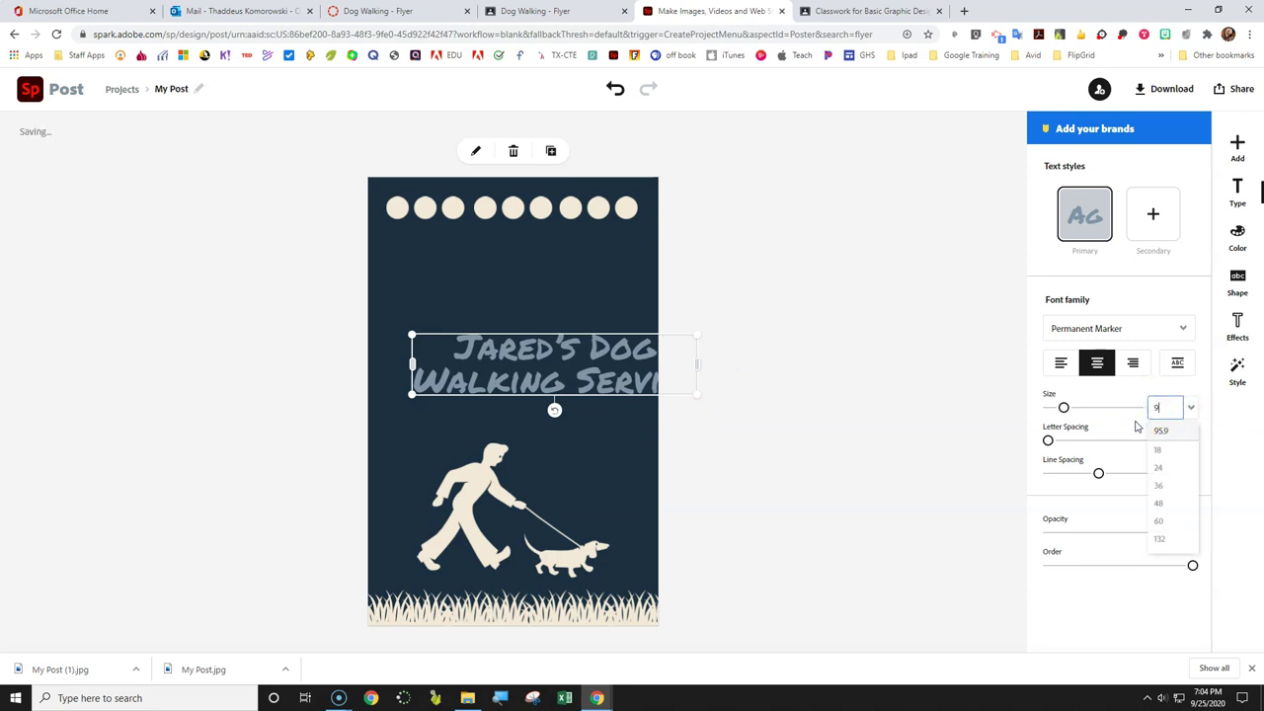
pyautogui.write('90')
pyautogui.press('Return')
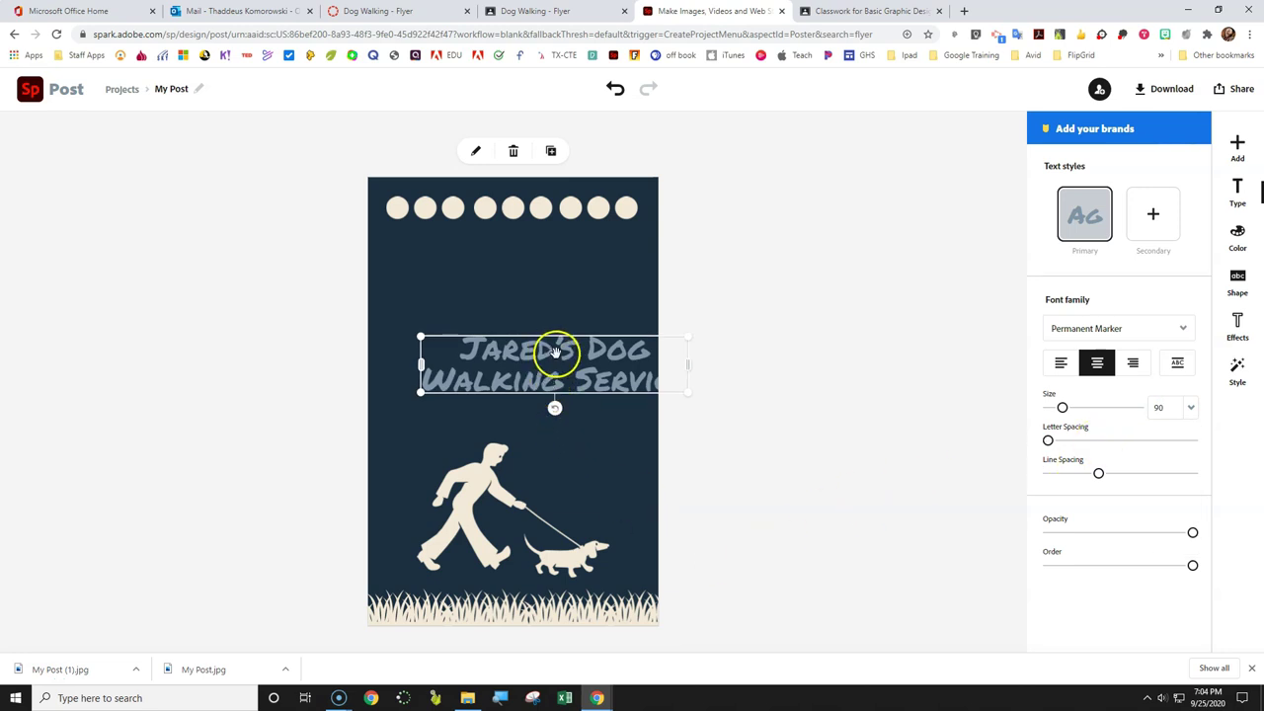
pyautogui.moveTo(535, 348); pyautogui.dragTo(514, 277)
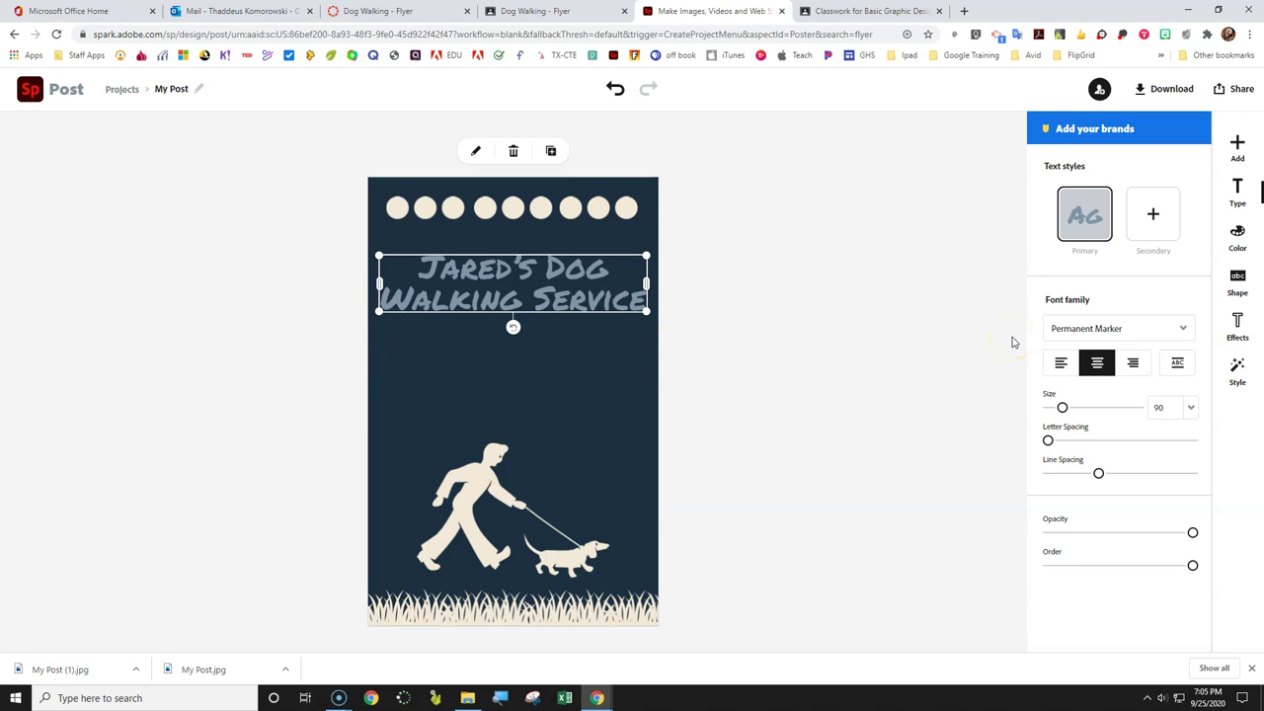
pyautogui.click(1162, 408)
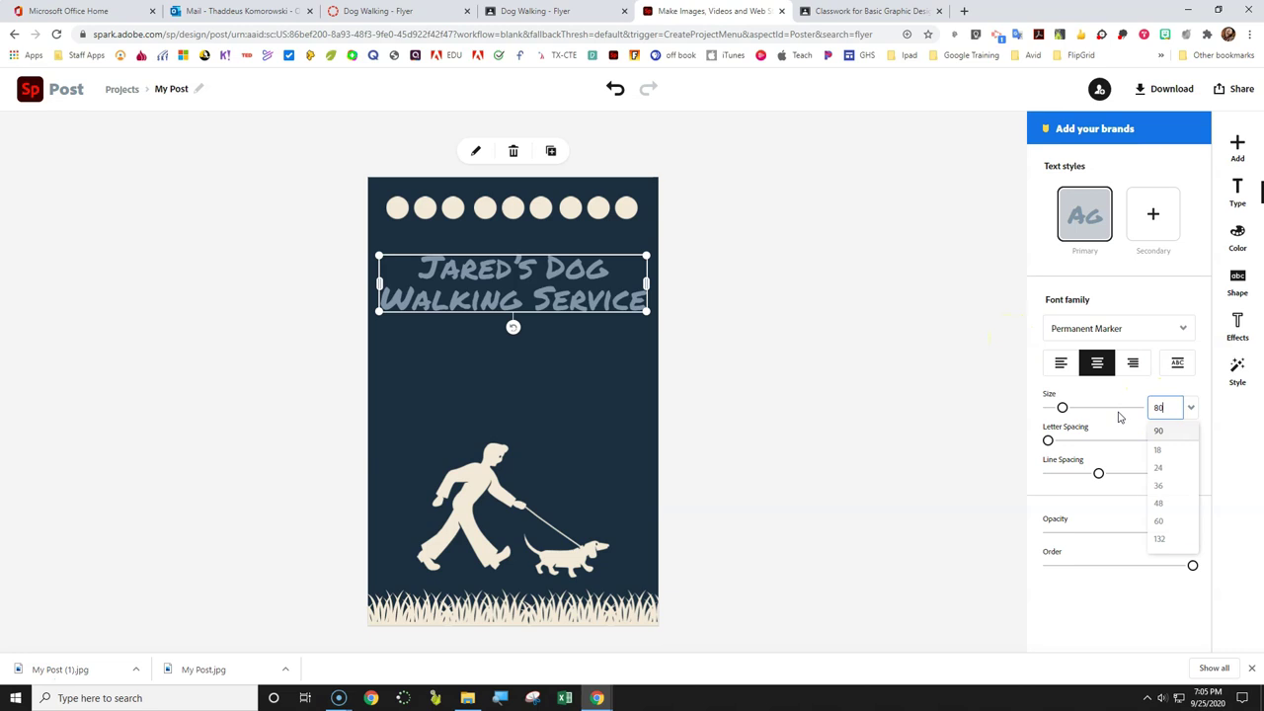
pyautogui.press('Return')
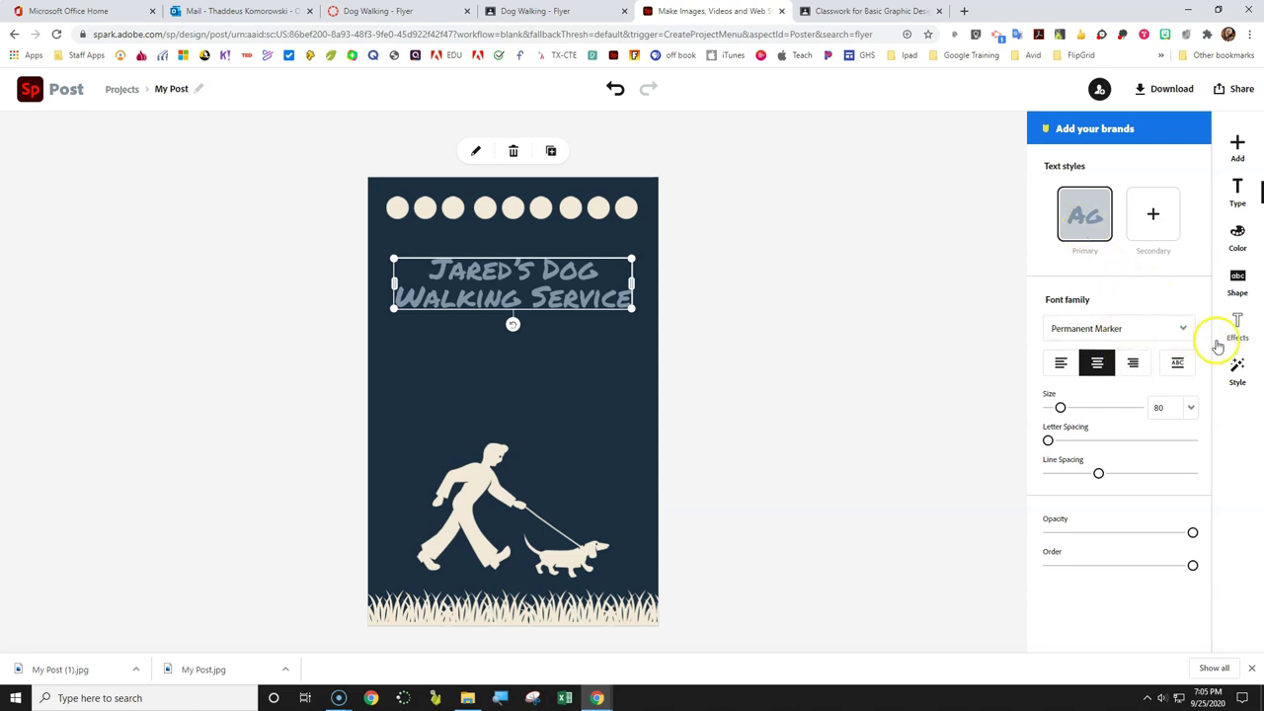
# Eyedrop the walking figure's cream colour (F2E9D8) onto the title text
pyautogui.click(1237, 241)
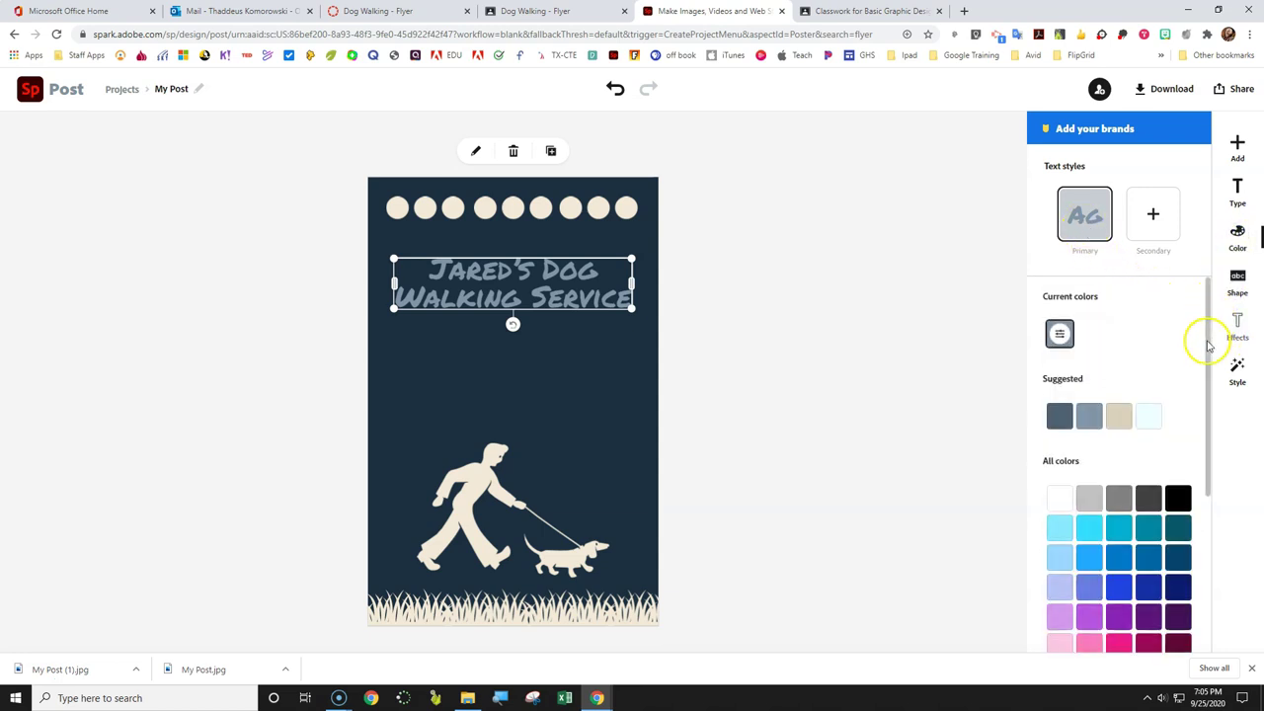
pyautogui.click(1059, 341)
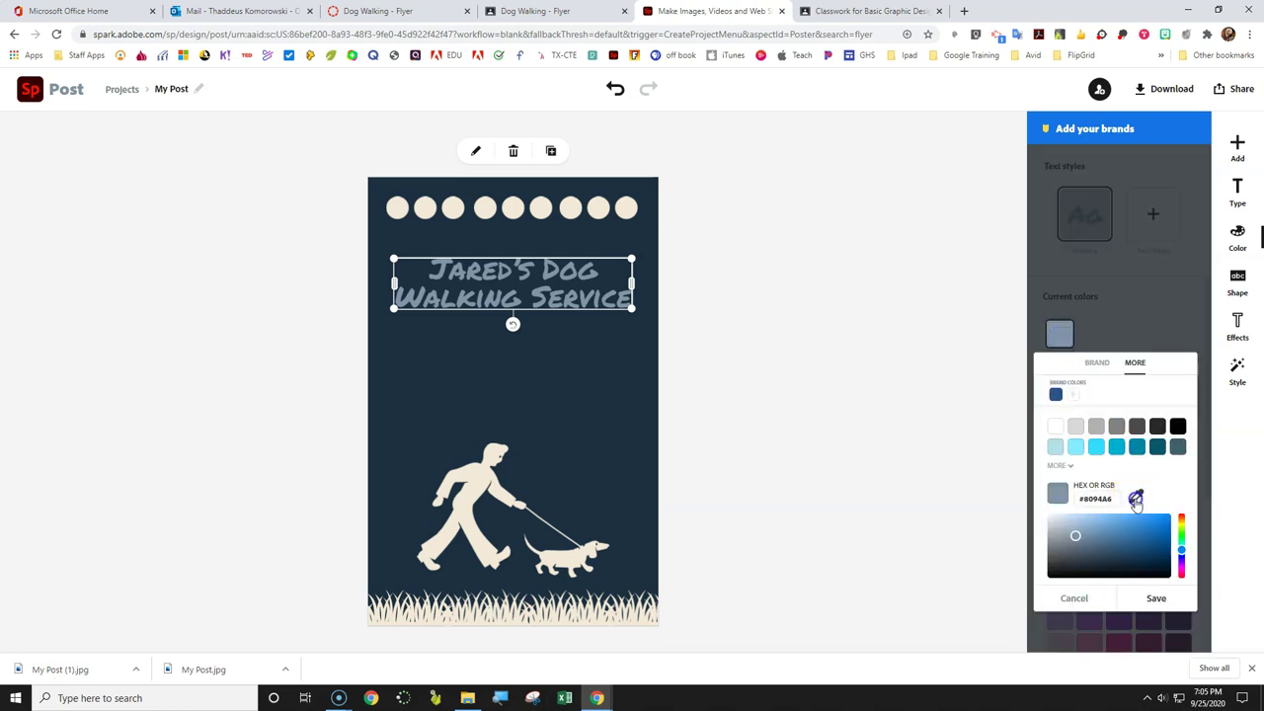
pyautogui.click(1135, 498)
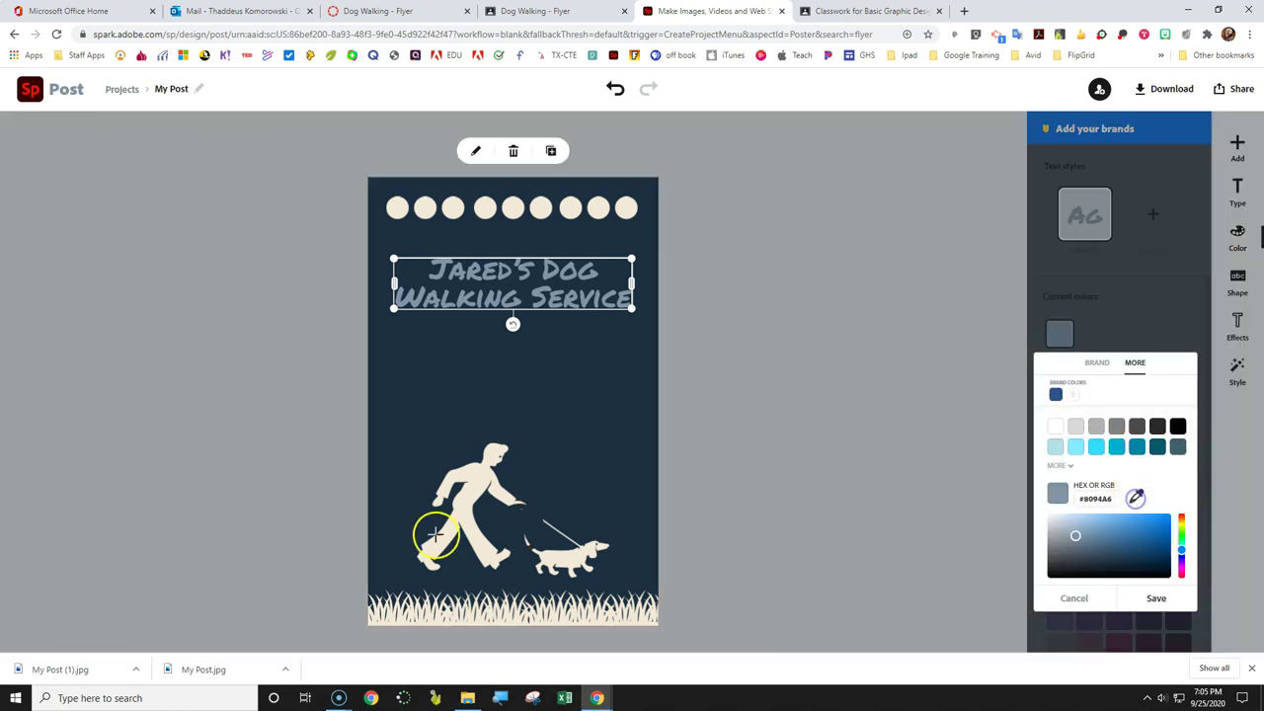
pyautogui.click(479, 486)
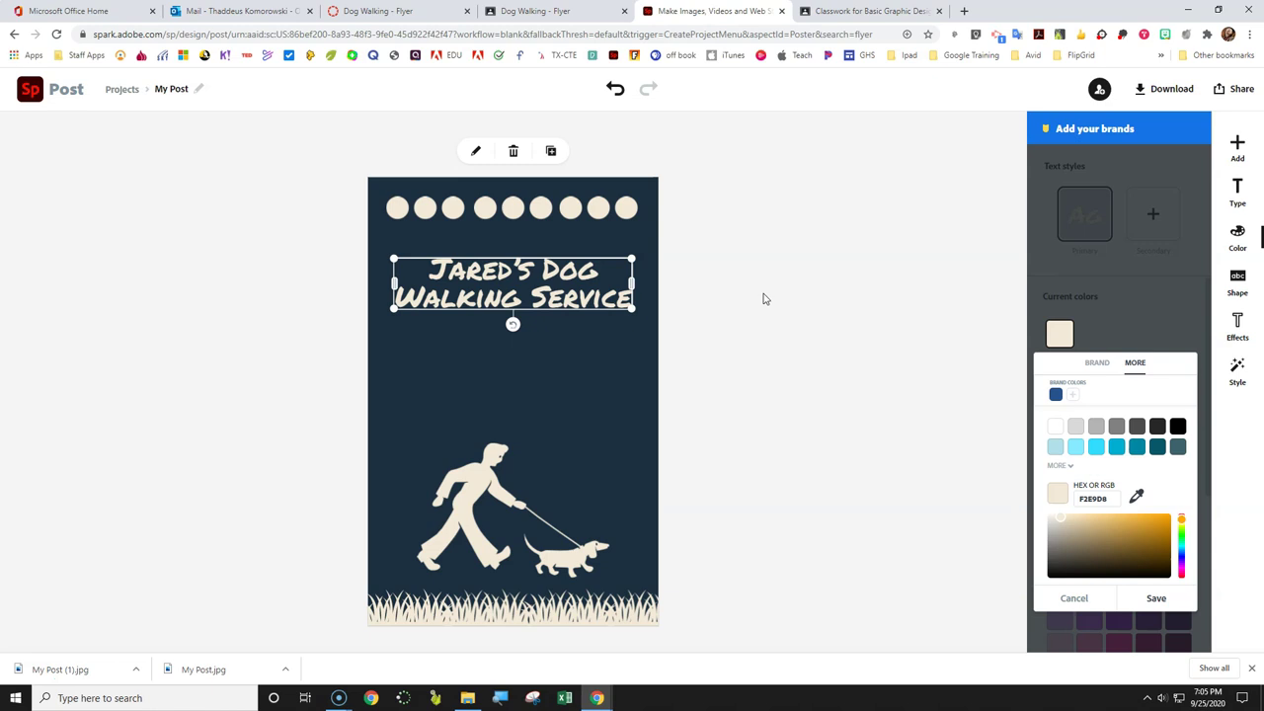
pyautogui.click(740, 249)
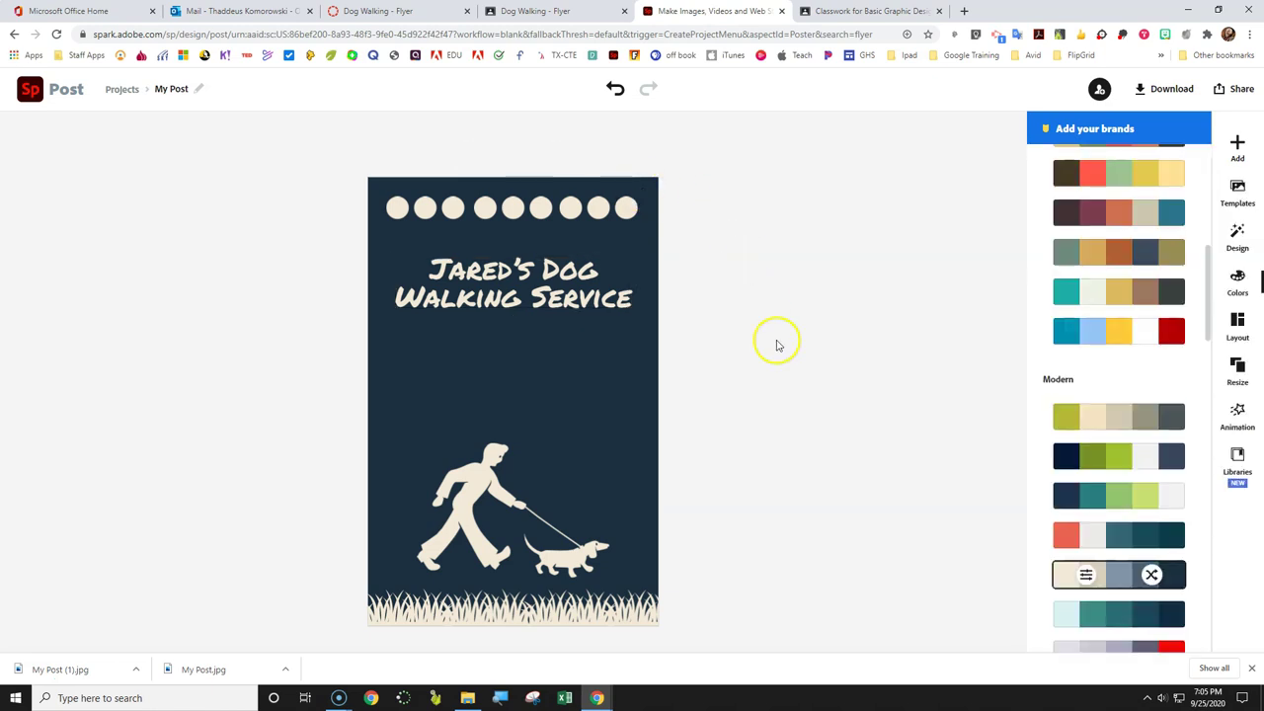
# Add a new text element reading 'Open' and confirm it
pyautogui.click(1237, 146)
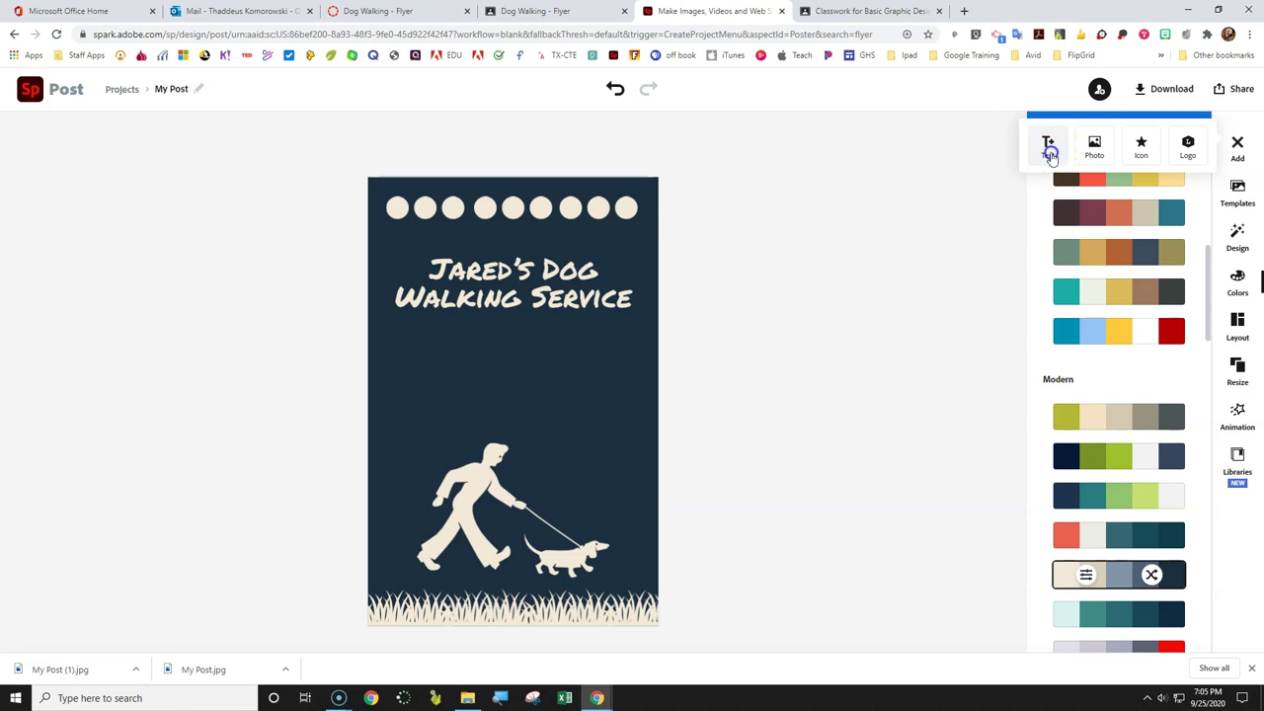
pyautogui.click(1049, 148)
pyautogui.click(1105, 201)
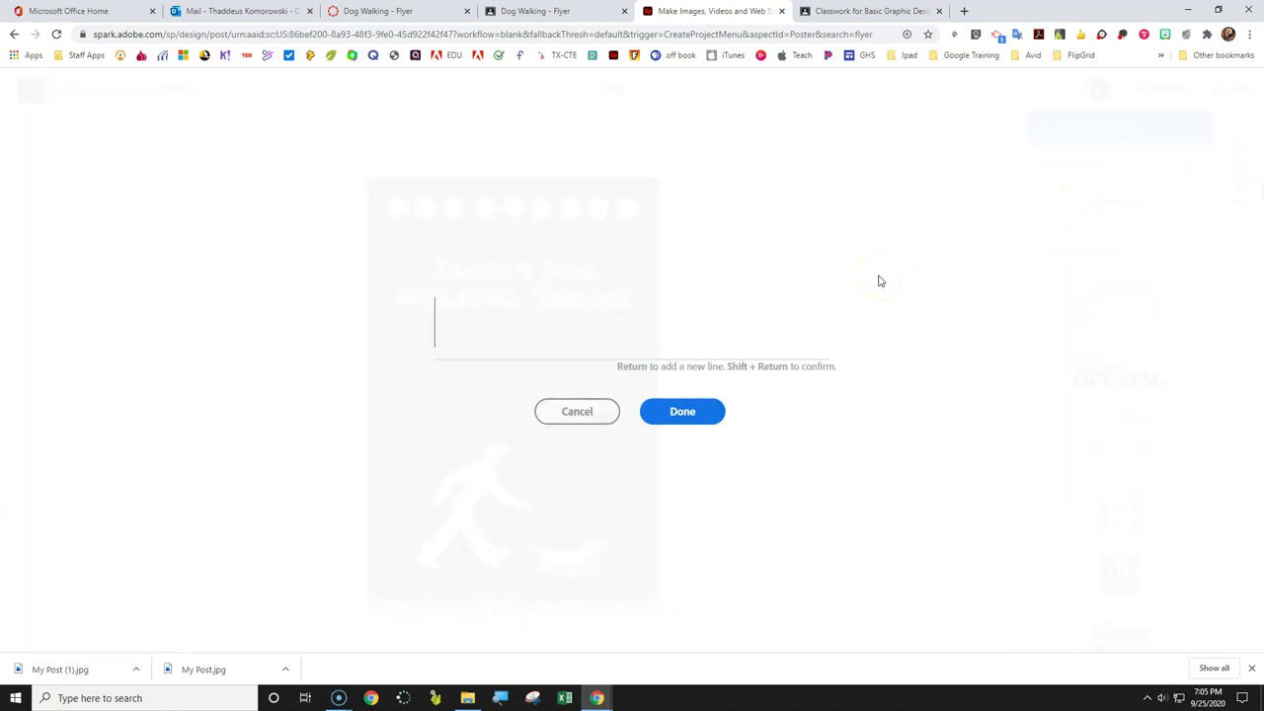
pyautogui.write('Open')
pyautogui.press('Return')
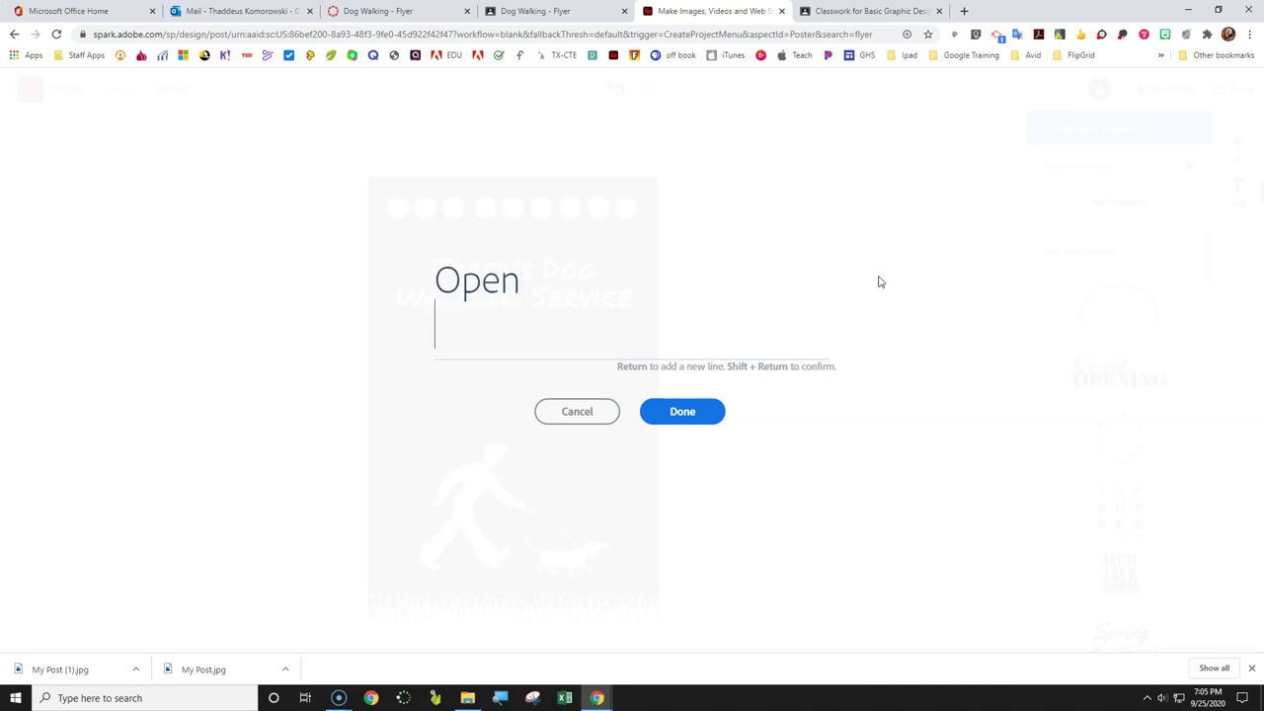
pyautogui.press('BackSpace')
pyautogui.click(678, 411)
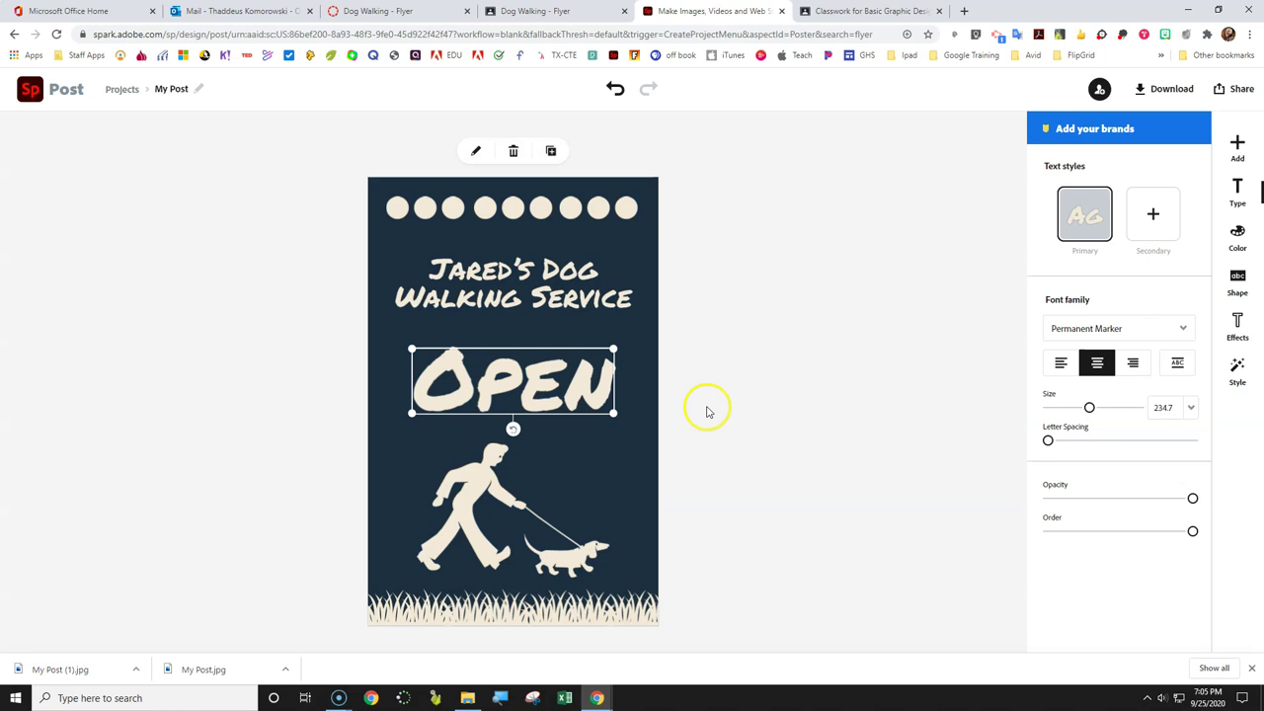
# Set the Open text's font to Futura PT Medium
pyautogui.click(1177, 328)
pyautogui.scroll(5, 1113, 478)
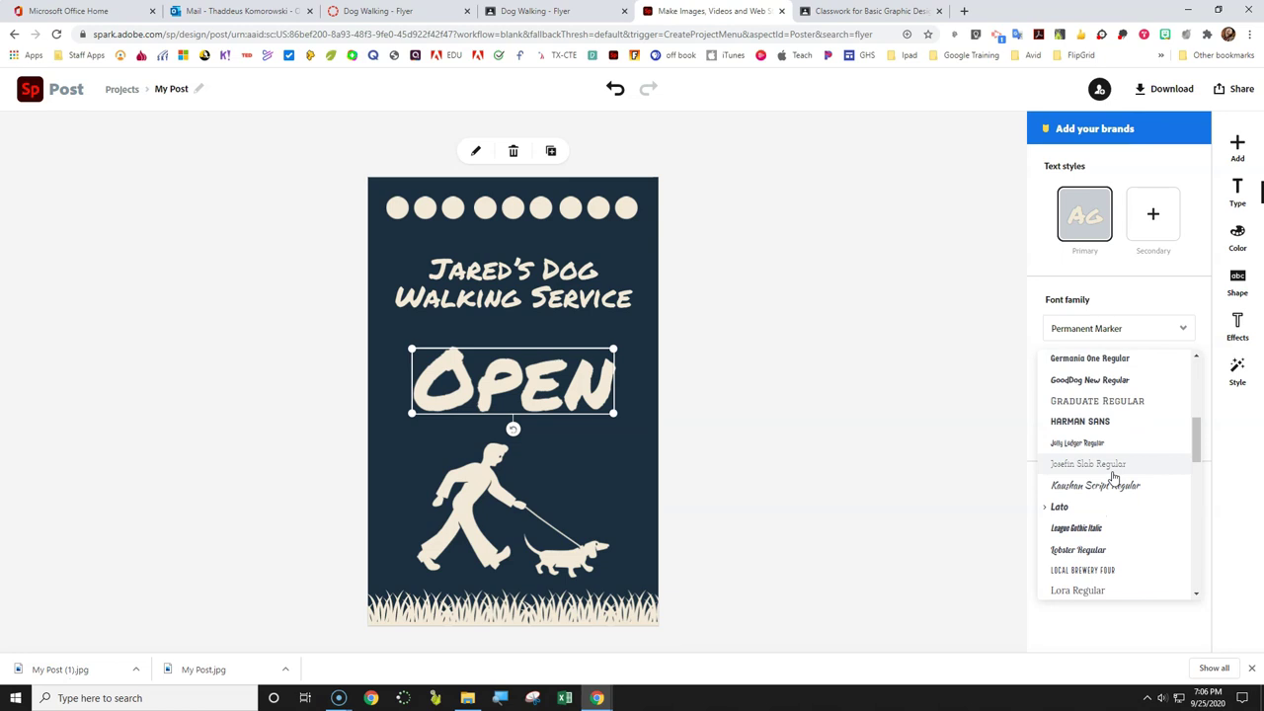
pyautogui.scroll(6, 1112, 478)
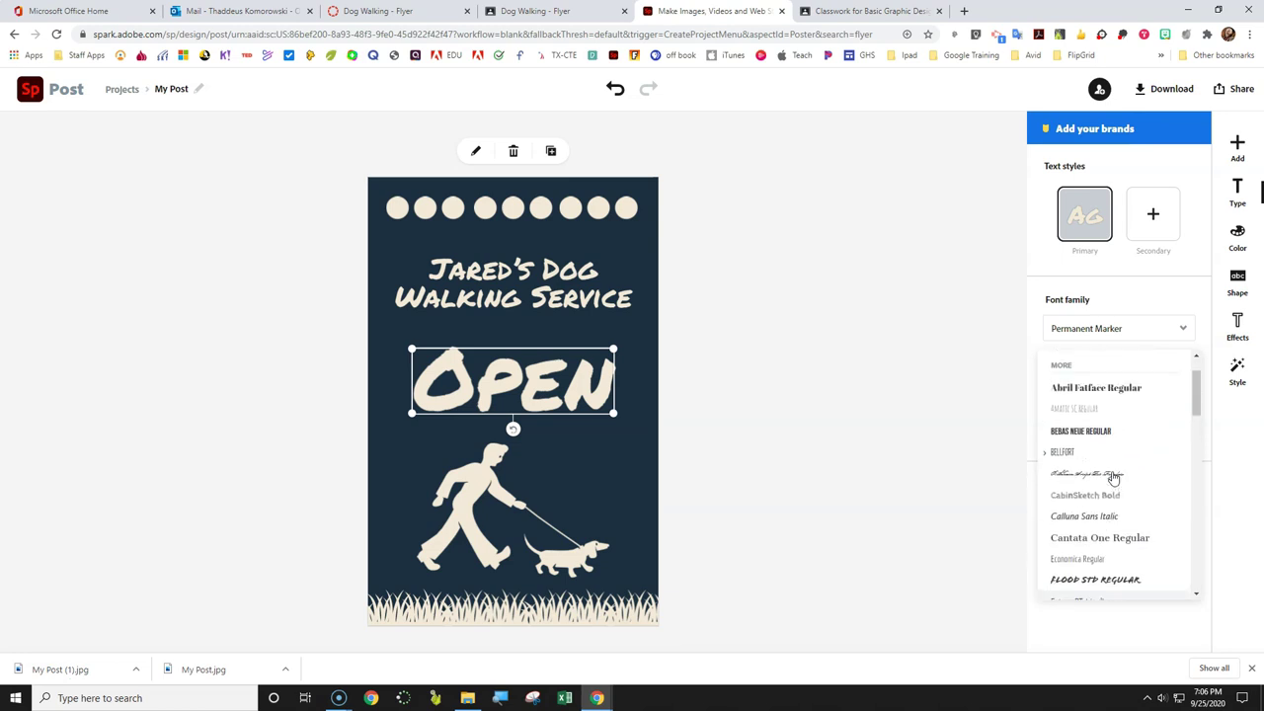
pyautogui.scroll(-1, 1111, 479)
pyautogui.click(1096, 589)
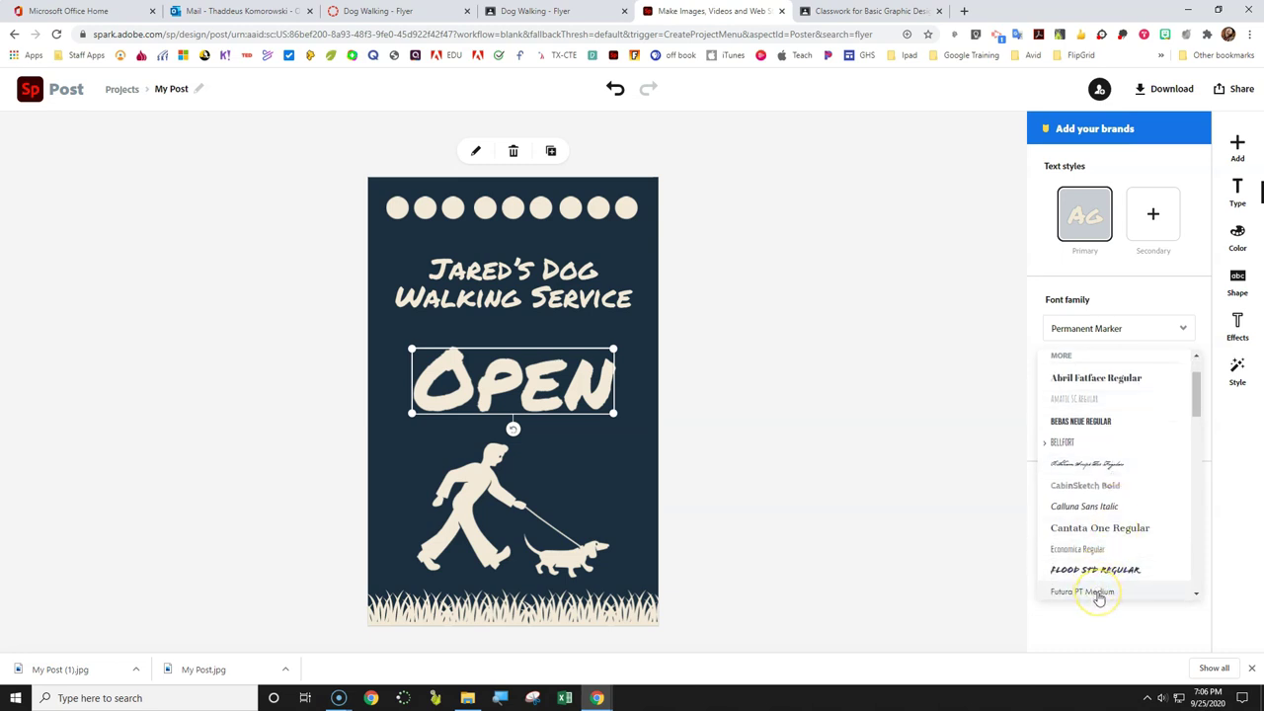
pyautogui.click(1098, 593)
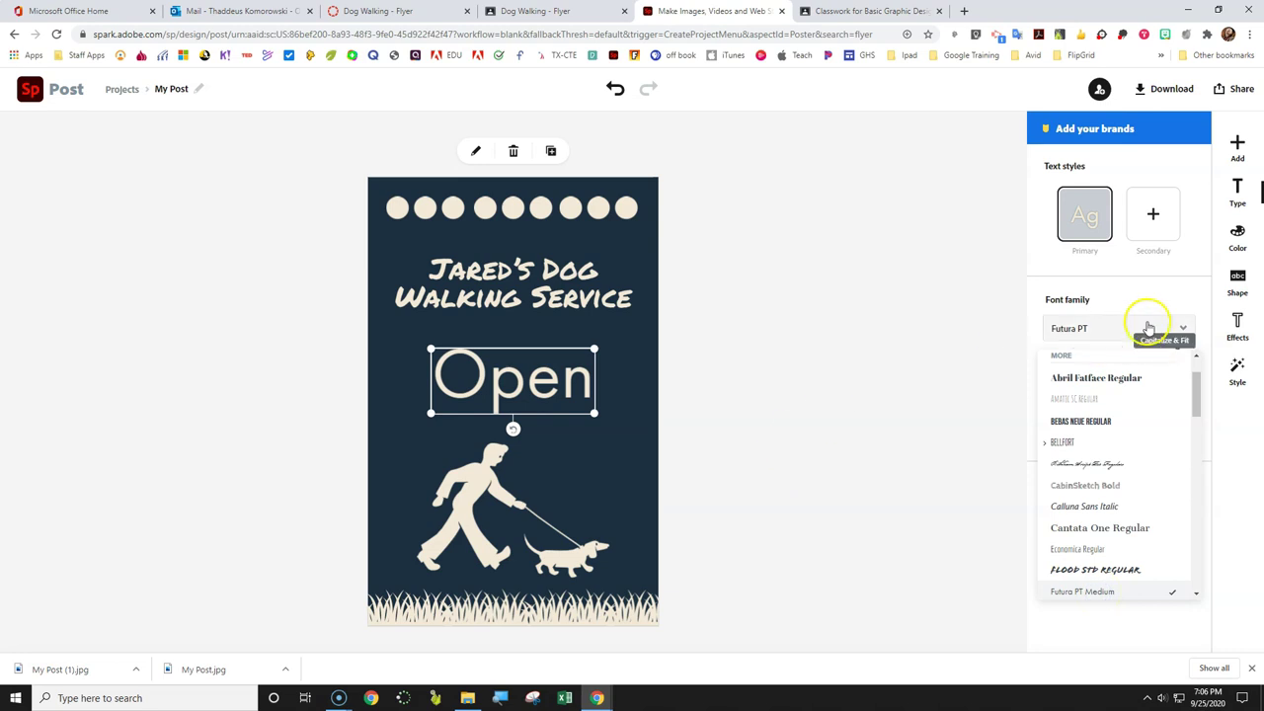
pyautogui.click(1178, 327)
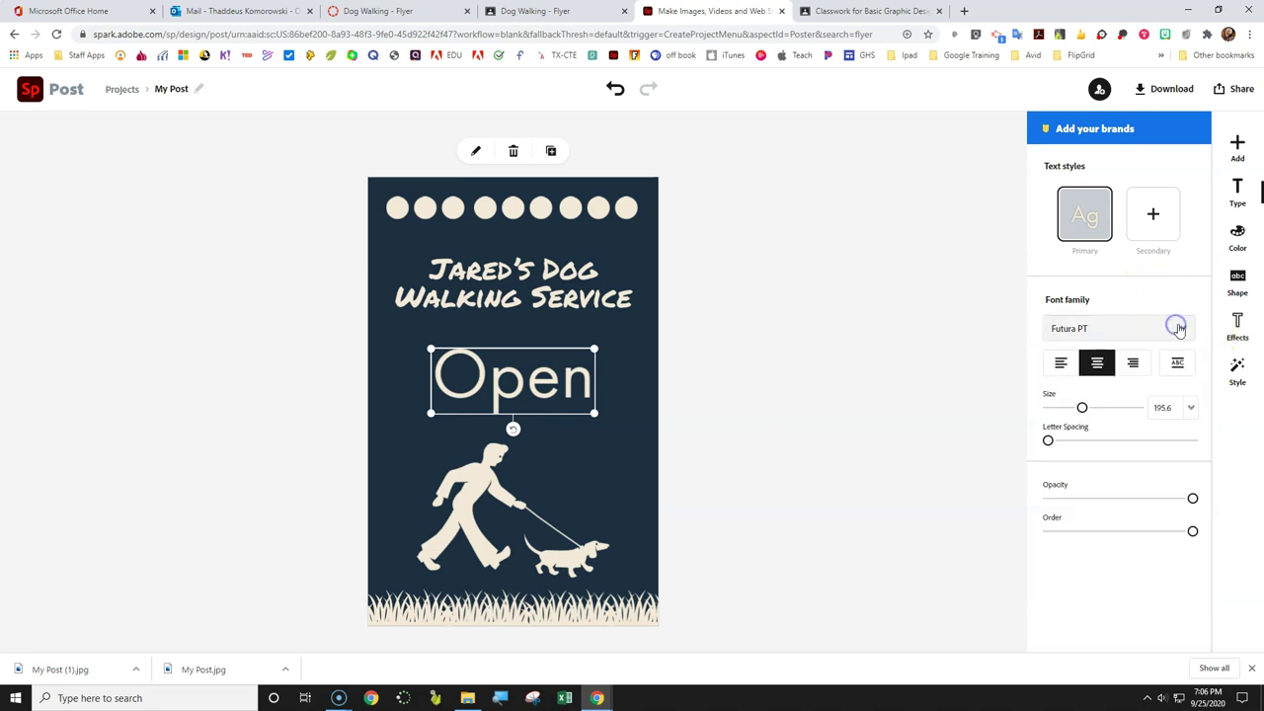
# Set Open to size 50 and move it up centred just under the title
pyautogui.click(1167, 408)
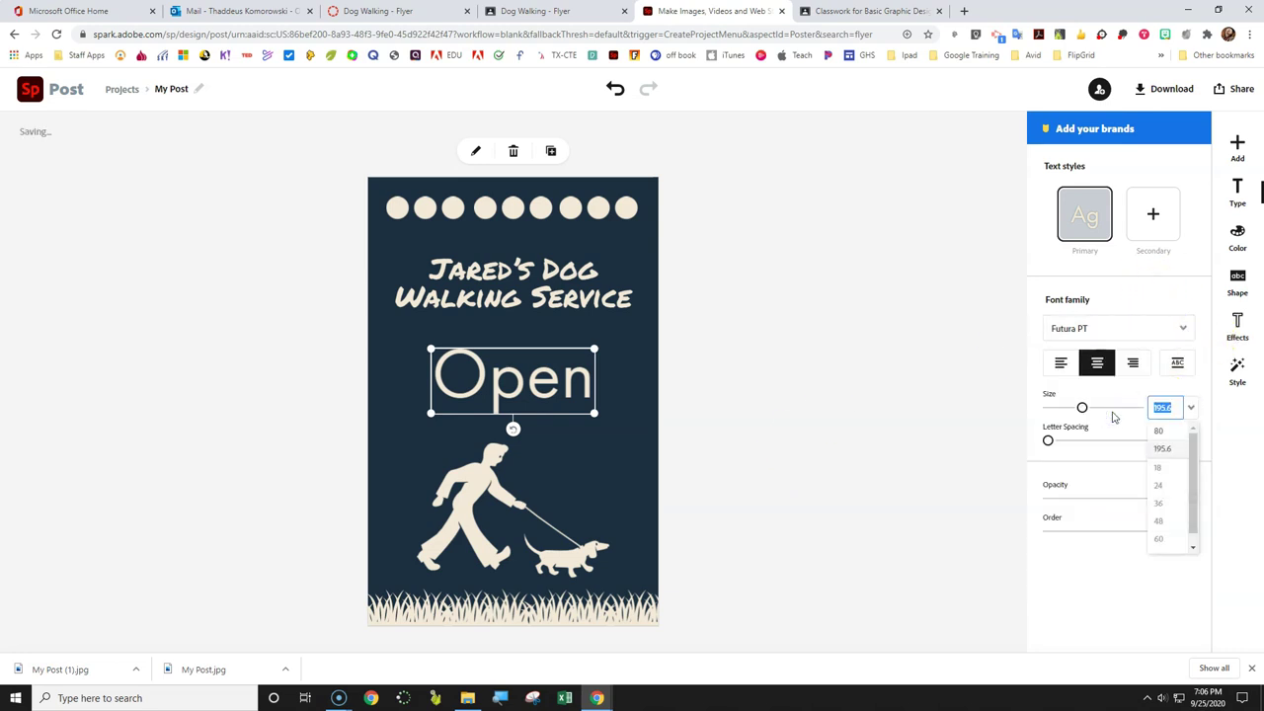
pyautogui.press('Return')
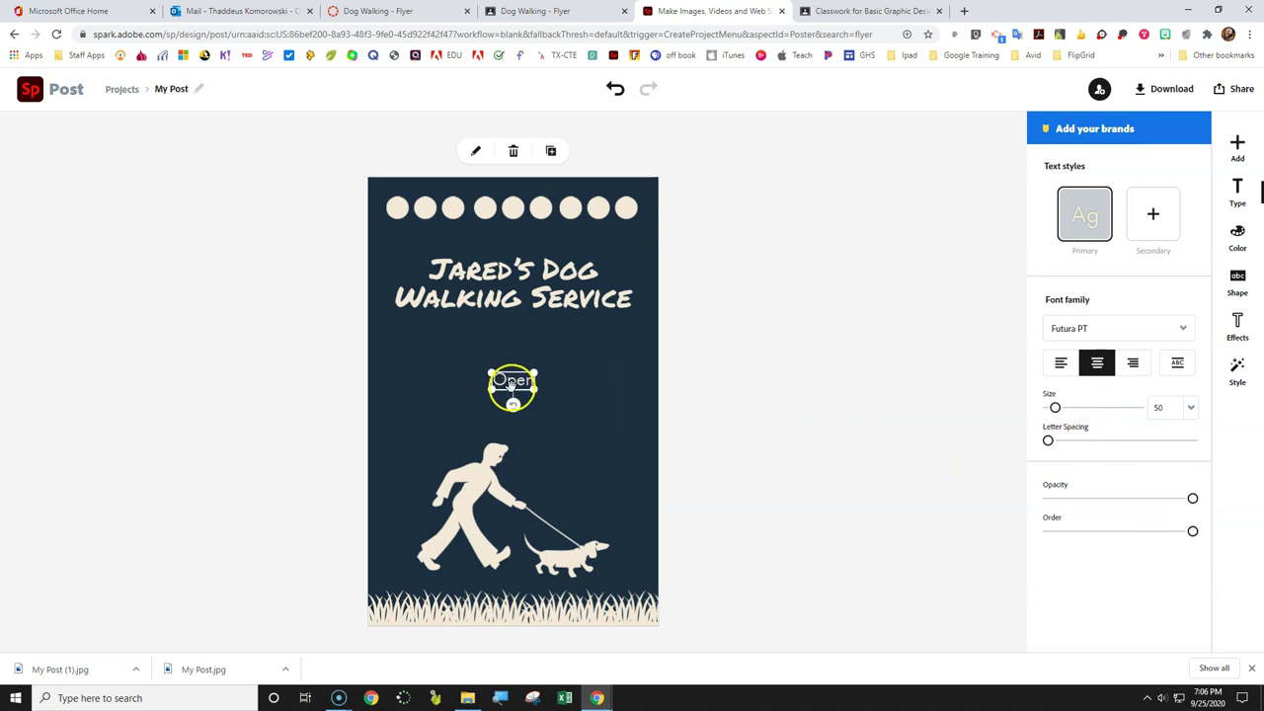
pyautogui.moveTo(512, 384); pyautogui.dragTo(508, 344)
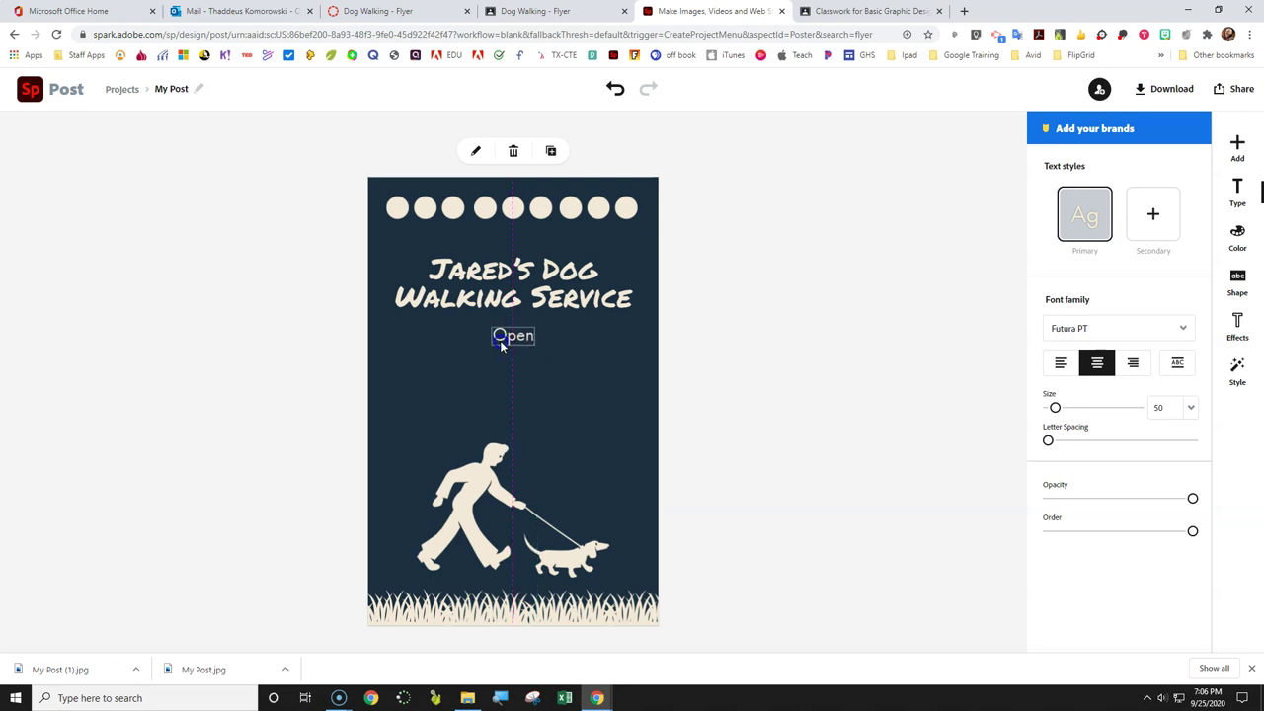
# Duplicate the centred Open text, drag the copy just below it, and delete its wording
pyautogui.moveTo(501, 344); pyautogui.dragTo(502, 342)
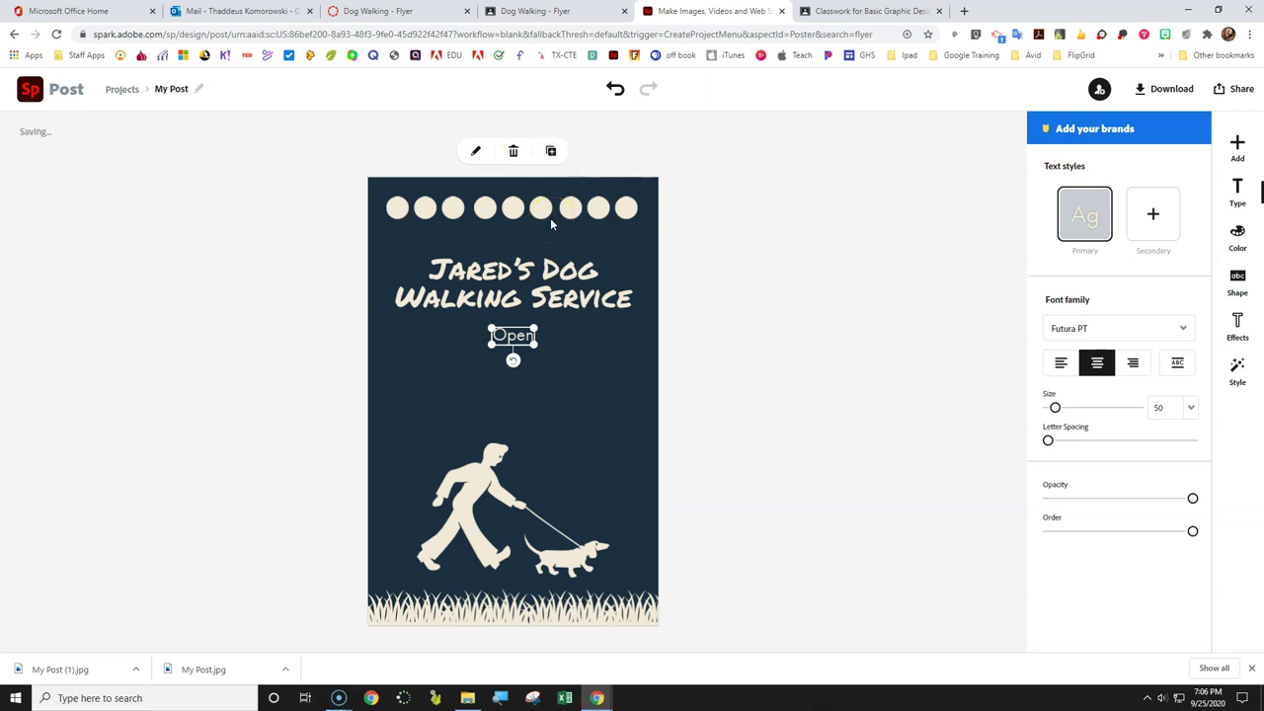
pyautogui.click(551, 151)
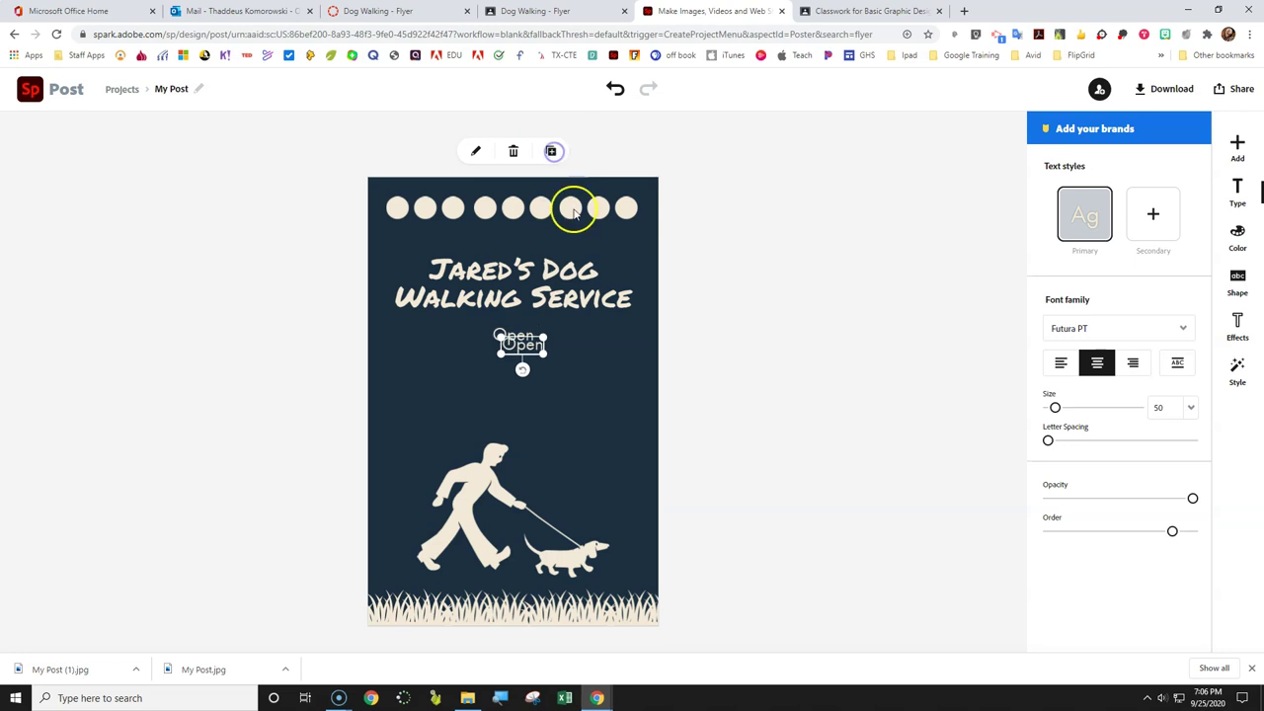
pyautogui.click(520, 345)
pyautogui.moveTo(529, 371); pyautogui.dragTo(508, 361)
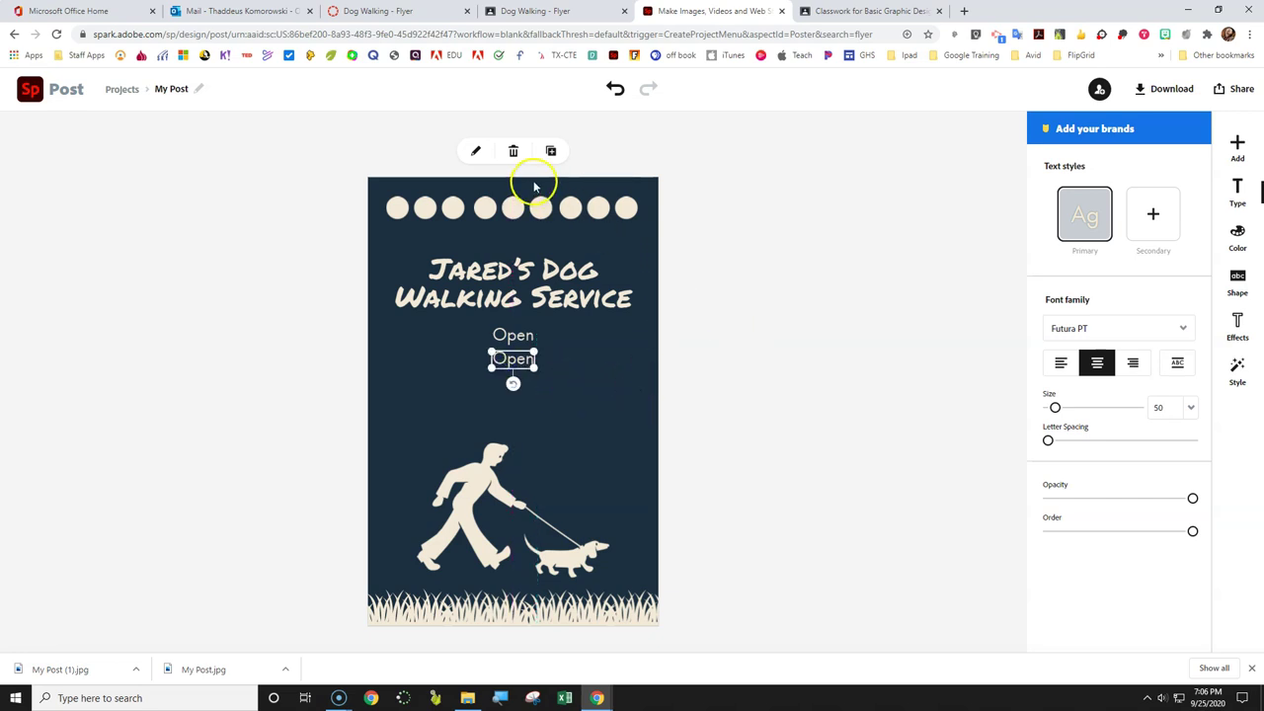
pyautogui.doubleClick(512, 361)
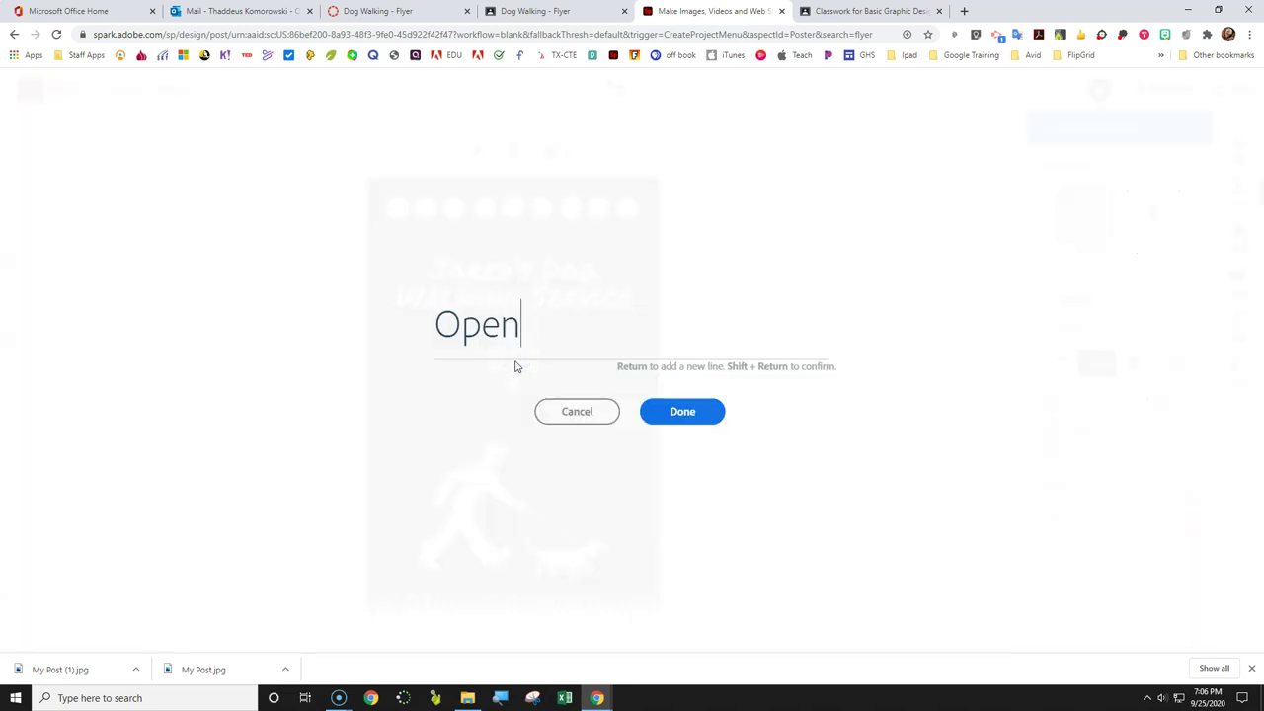
pyautogui.press('BackSpace')
pyautogui.press('BackSpace')
pyautogui.press('BackSpace')
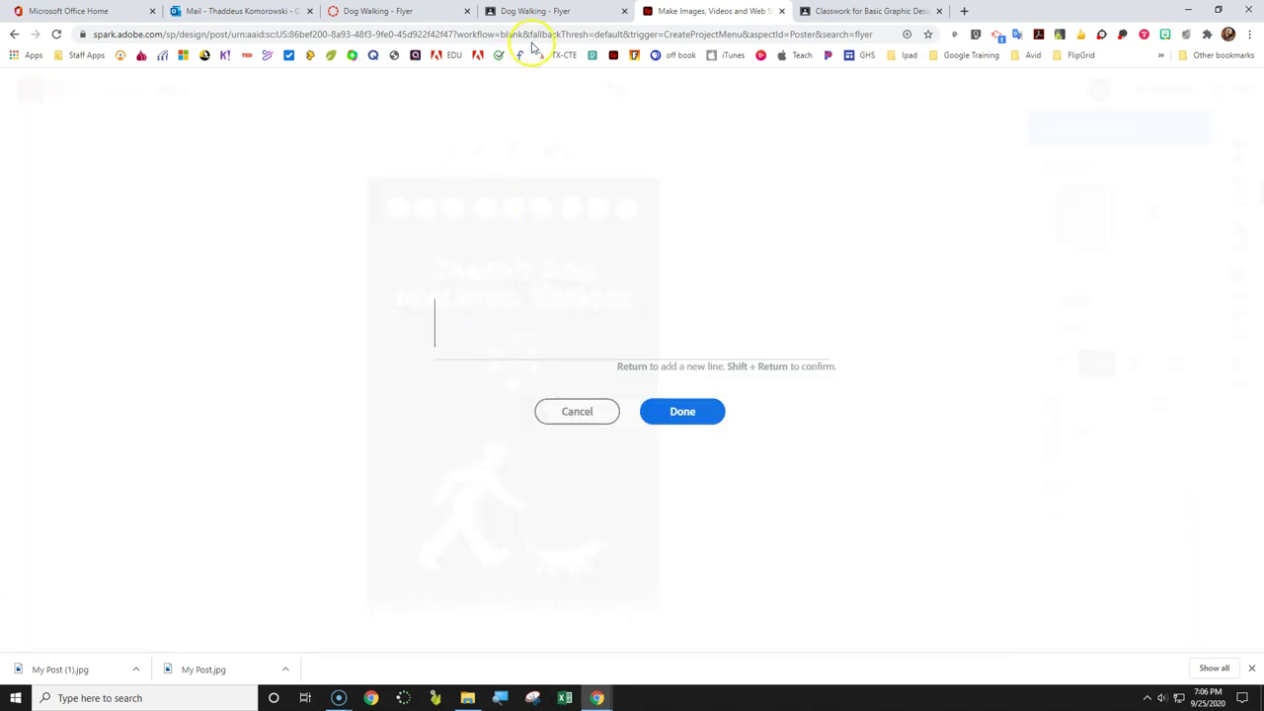
# Check the example Dog Walking - Flyer.jpg in Google Classroom, then go back to Adobe Spark
pyautogui.click(548, 11)
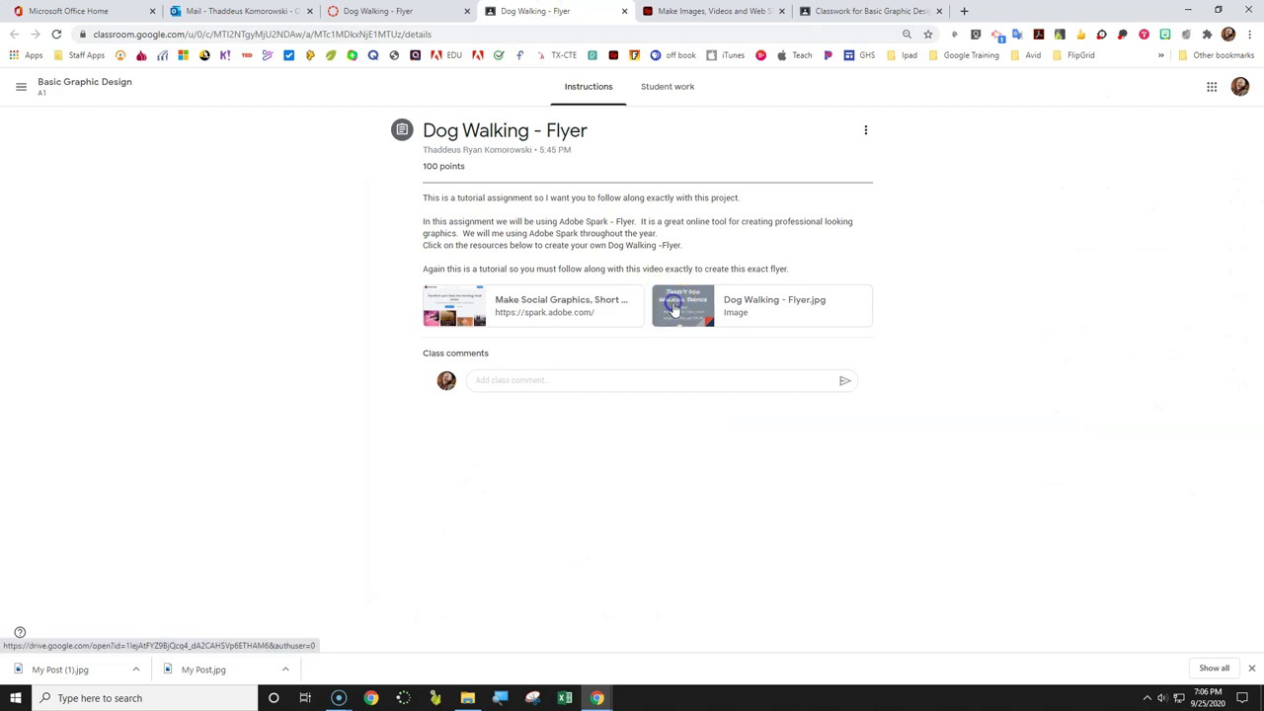
pyautogui.click(662, 304)
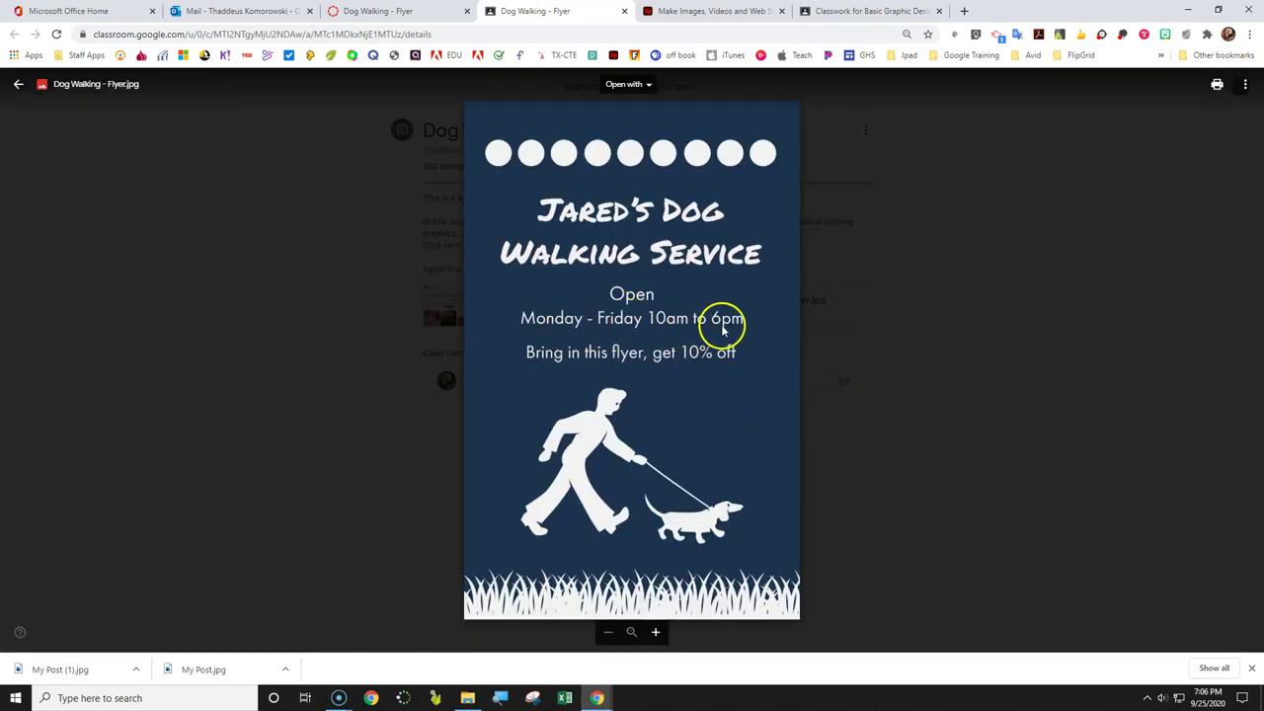
pyautogui.click(721, 11)
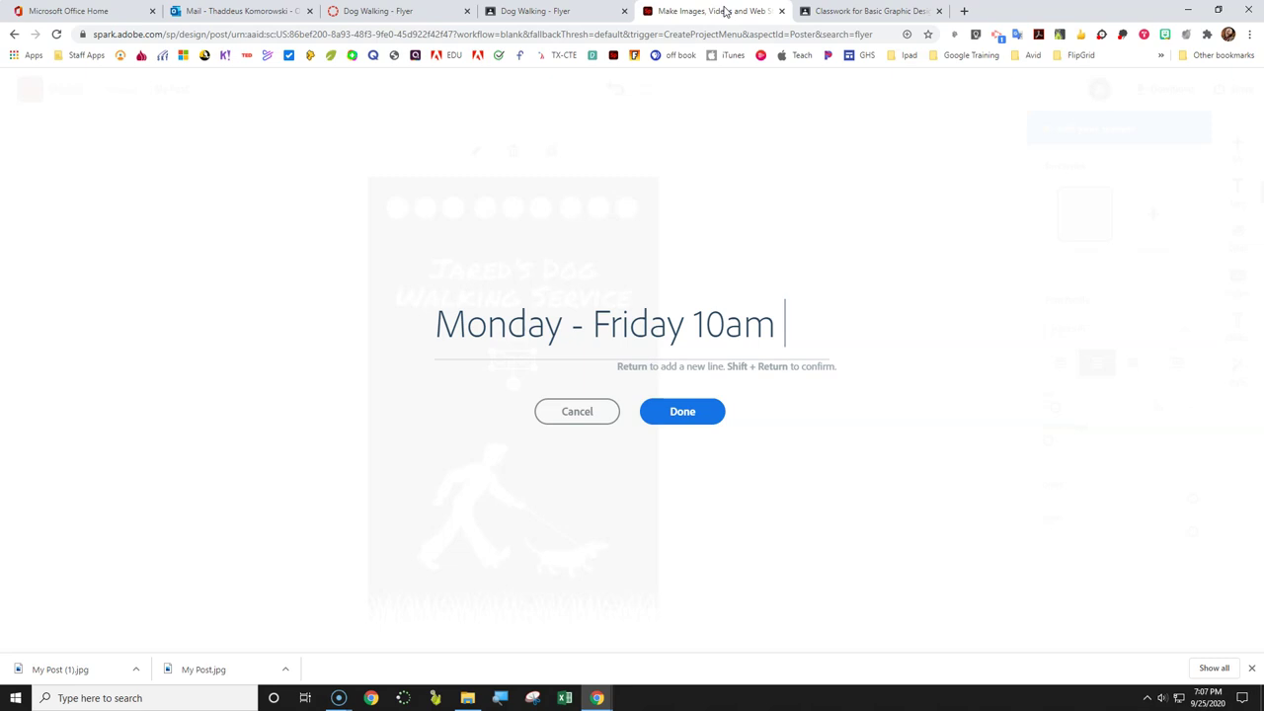
# Finish the line as 'Monday - Friday 10am to 6pm', size 50, centred beneath Open
pyautogui.write('6pm')
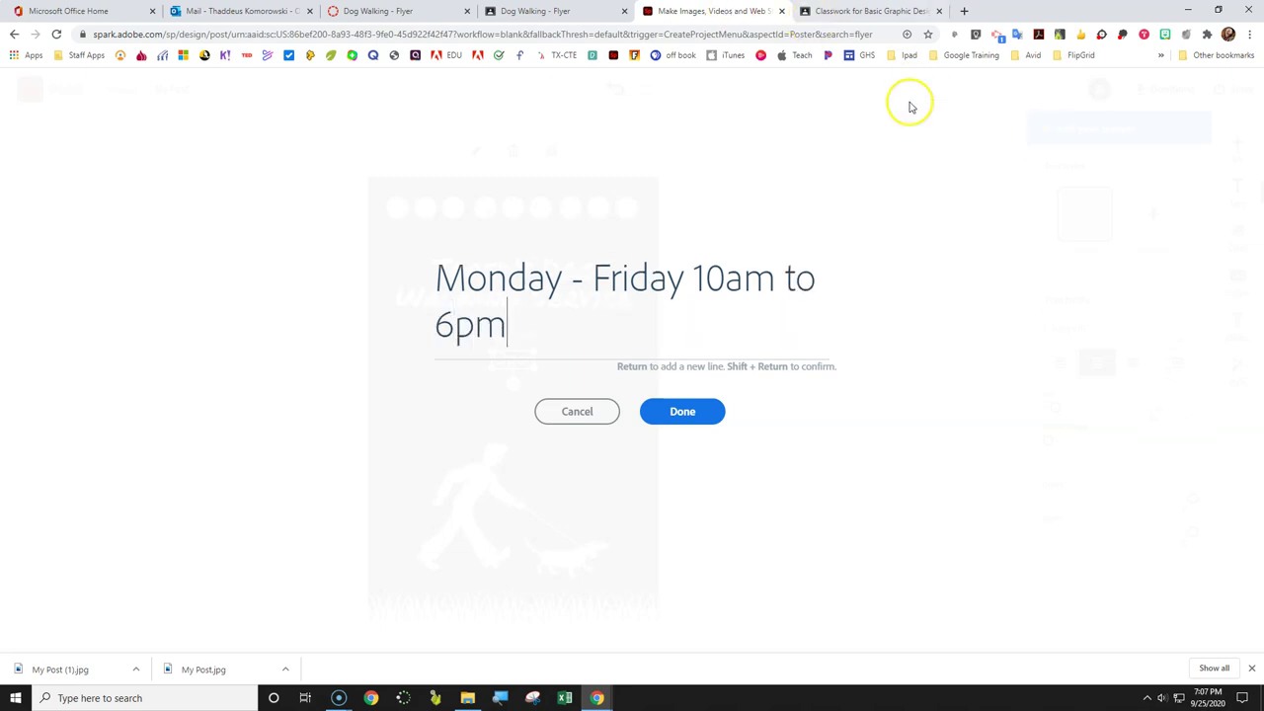
pyautogui.click(680, 411)
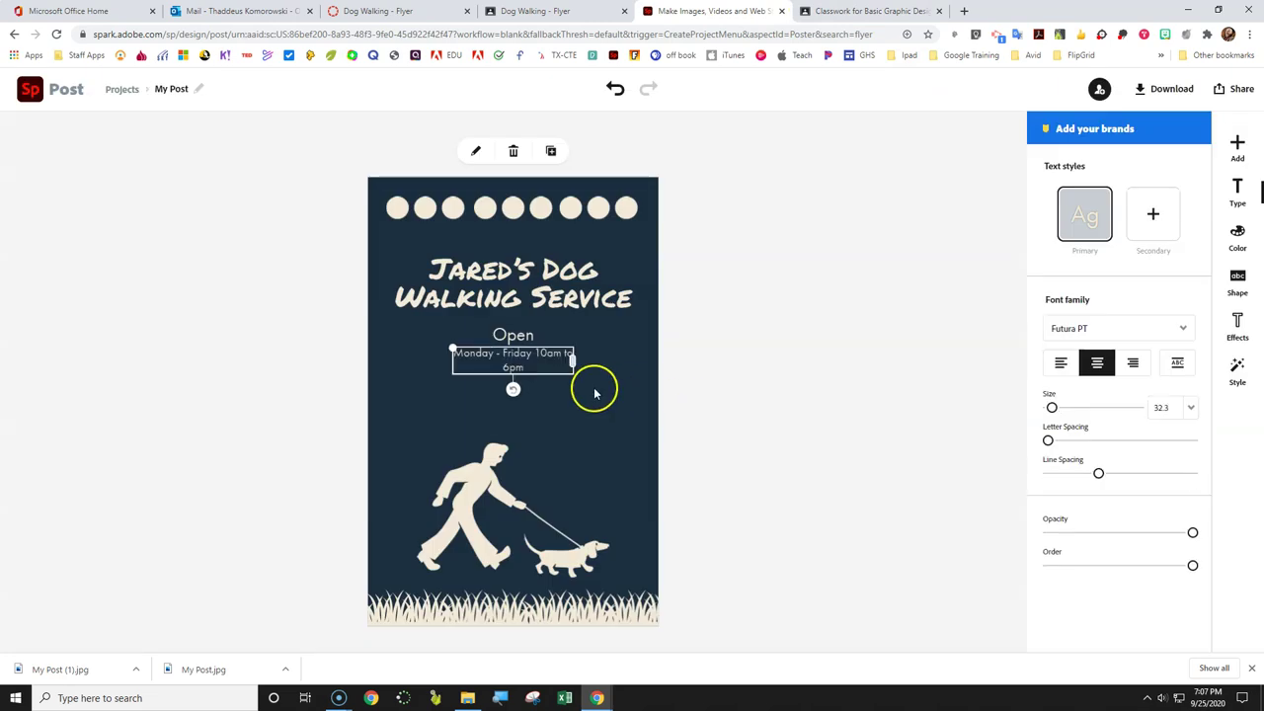
pyautogui.moveTo(579, 373); pyautogui.dragTo(614, 373)
pyautogui.click(1165, 407)
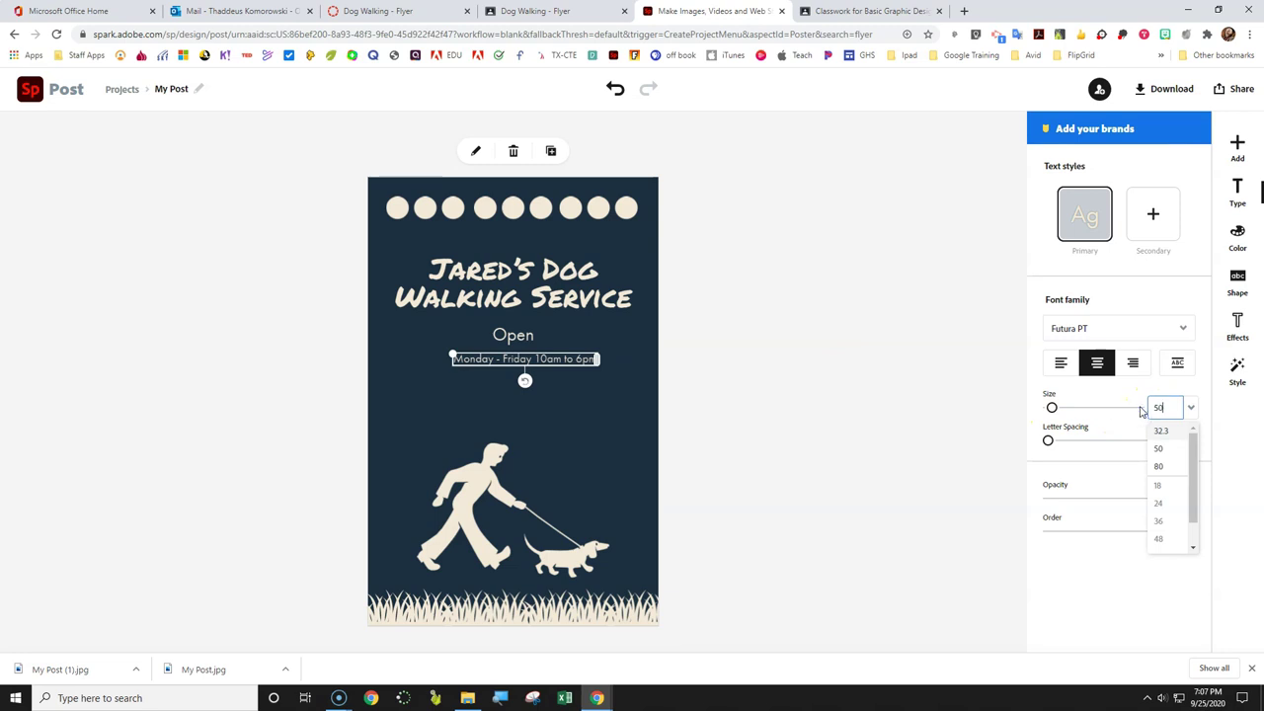
pyautogui.write('50')
pyautogui.press('Return')
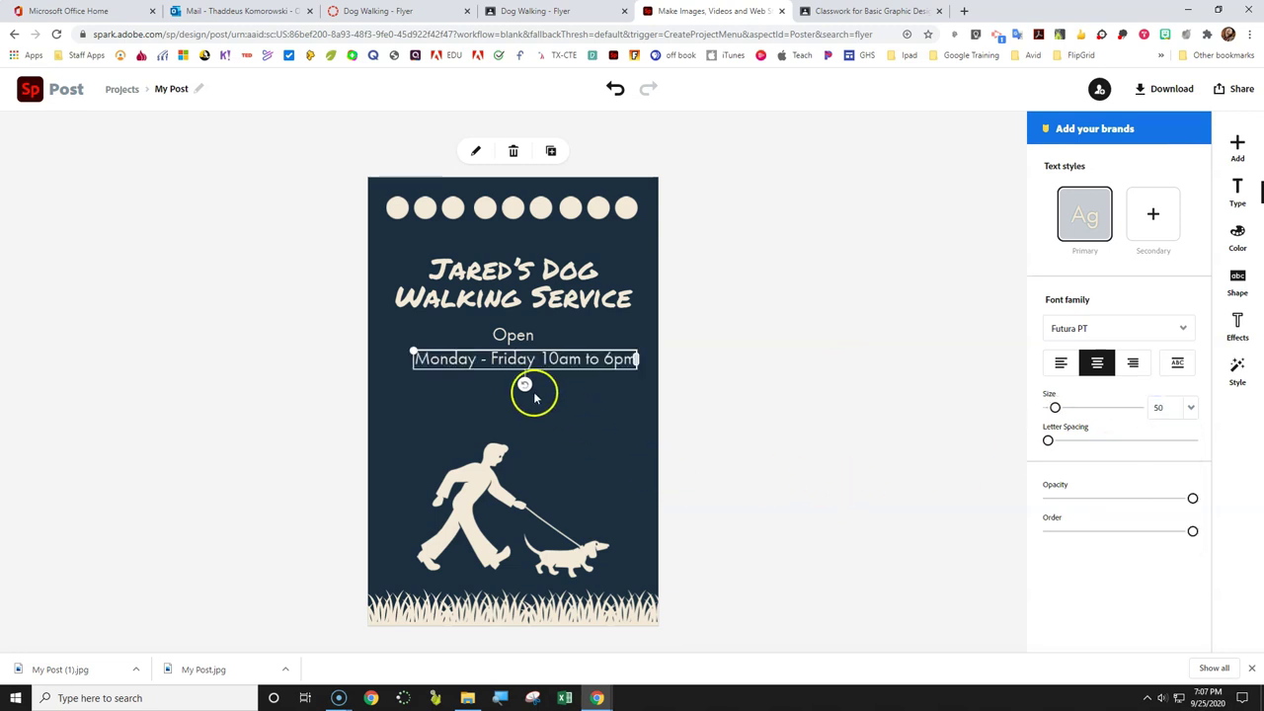
pyautogui.moveTo(520, 363)
pyautogui.mouseDown()
pyautogui.moveTo(497, 365)
pyautogui.moveTo(510, 375)
pyautogui.mouseUp()
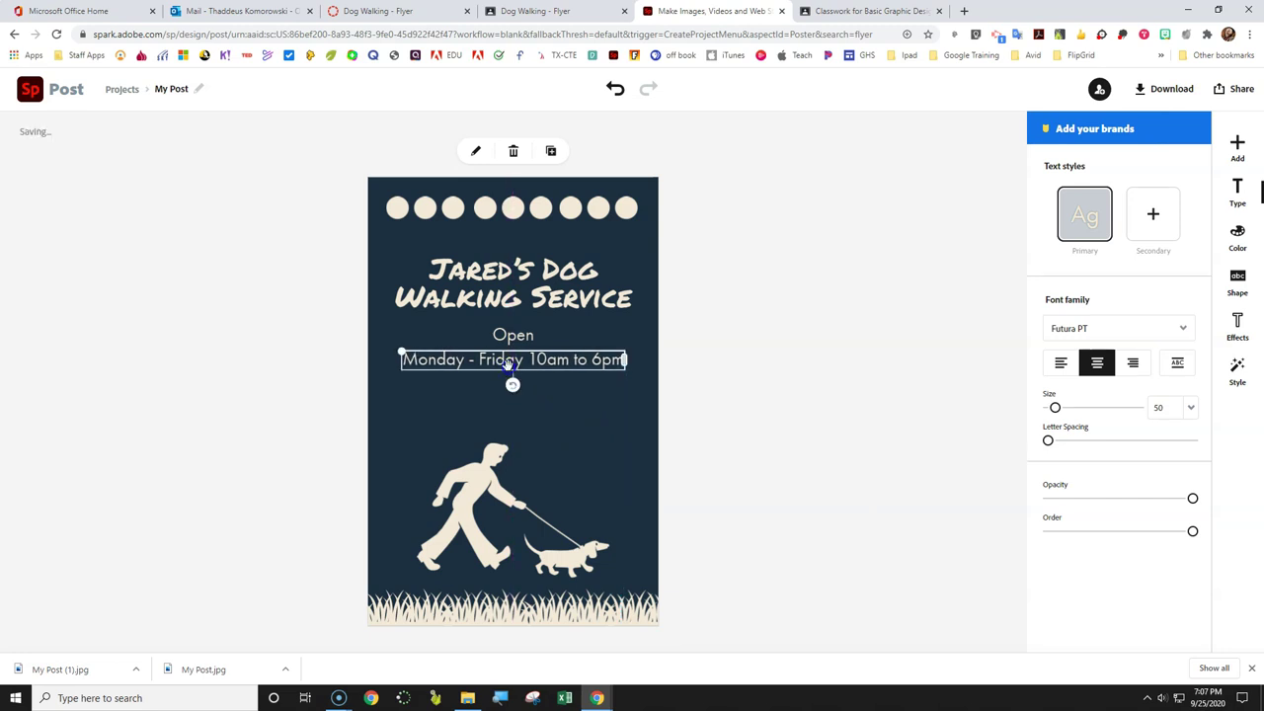
# Duplicate the 'Monday - Friday 10am to 6pm' line and place the copy directly beneath it
pyautogui.click(550, 155)
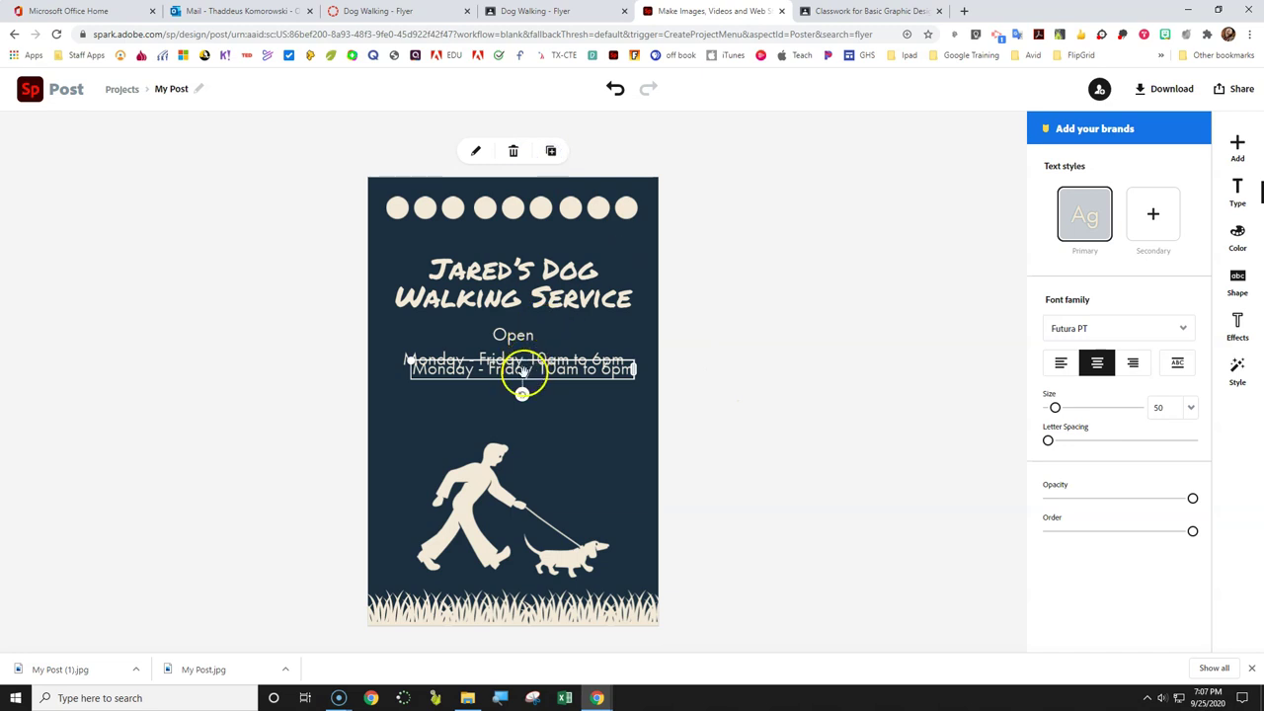
pyautogui.moveTo(521, 373)
pyautogui.mouseDown()
pyautogui.moveTo(512, 391)
pyautogui.moveTo(522, 388)
pyautogui.mouseUp()
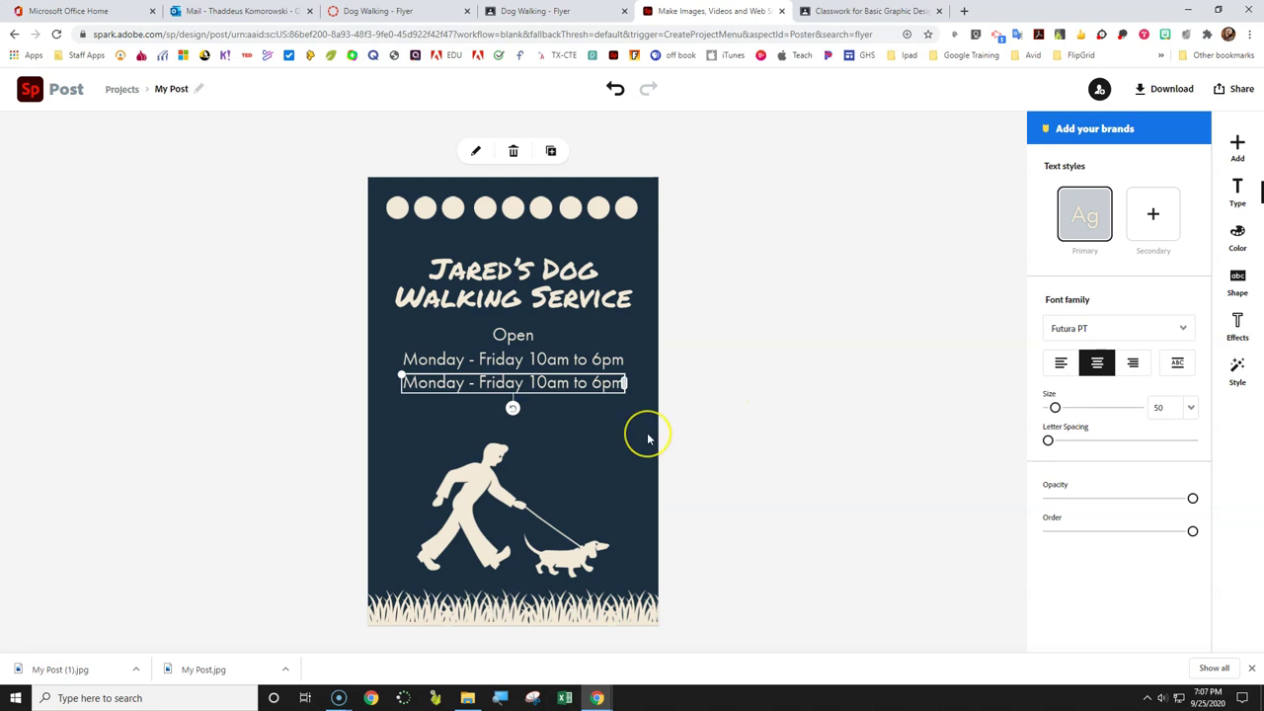
pyautogui.press('Down')
pyautogui.press('Down')
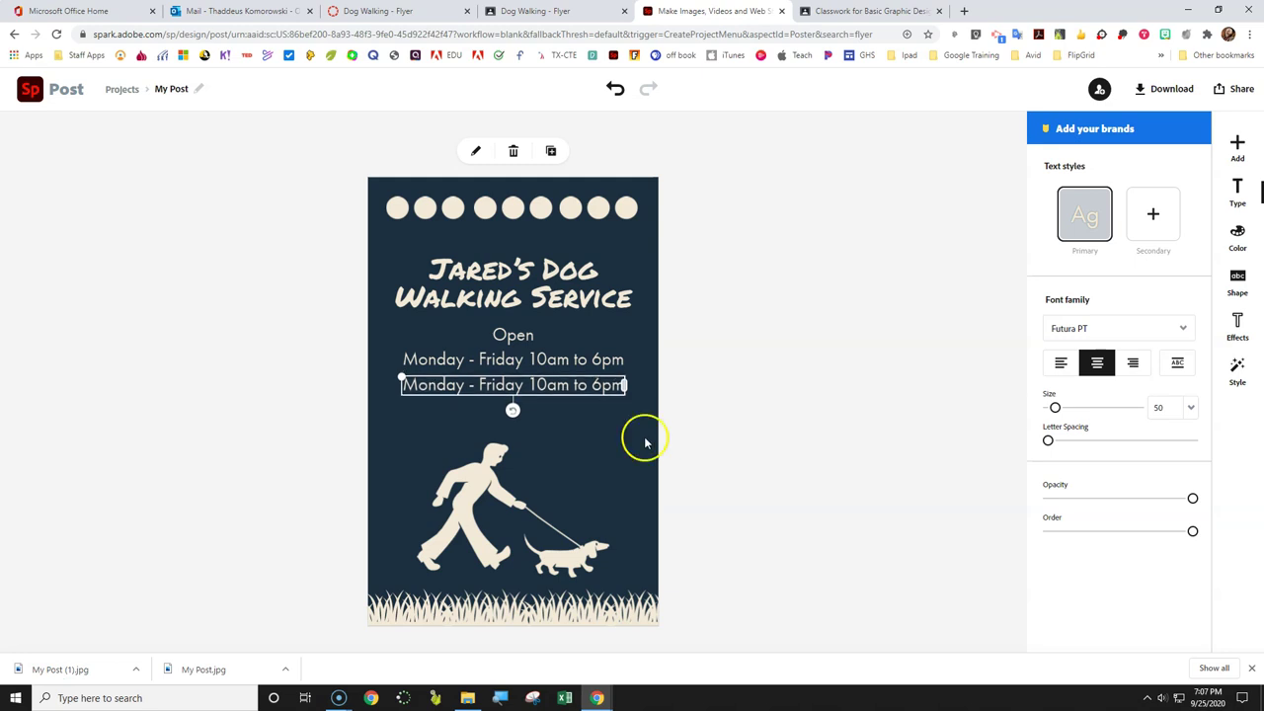
pyautogui.click(790, 393)
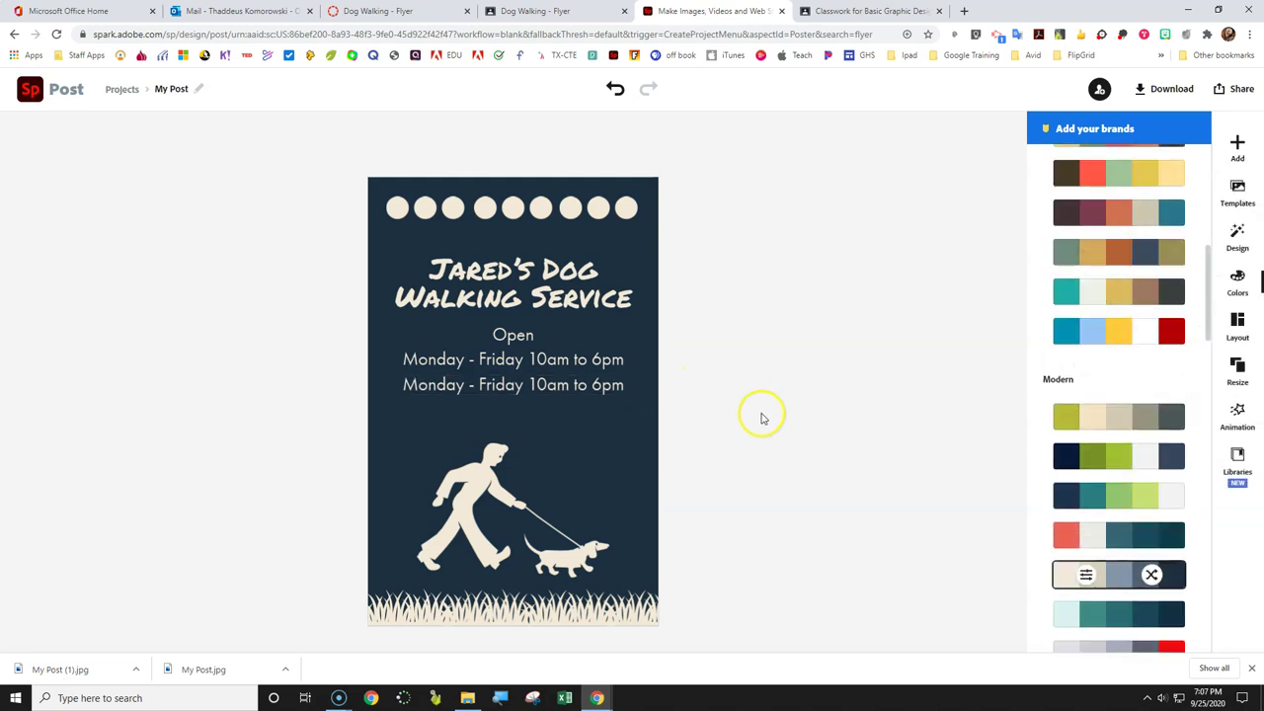
# Rewrite the copied hours line to read 'Bring in this flyer, get 10% off'
pyautogui.doubleClick(534, 385)
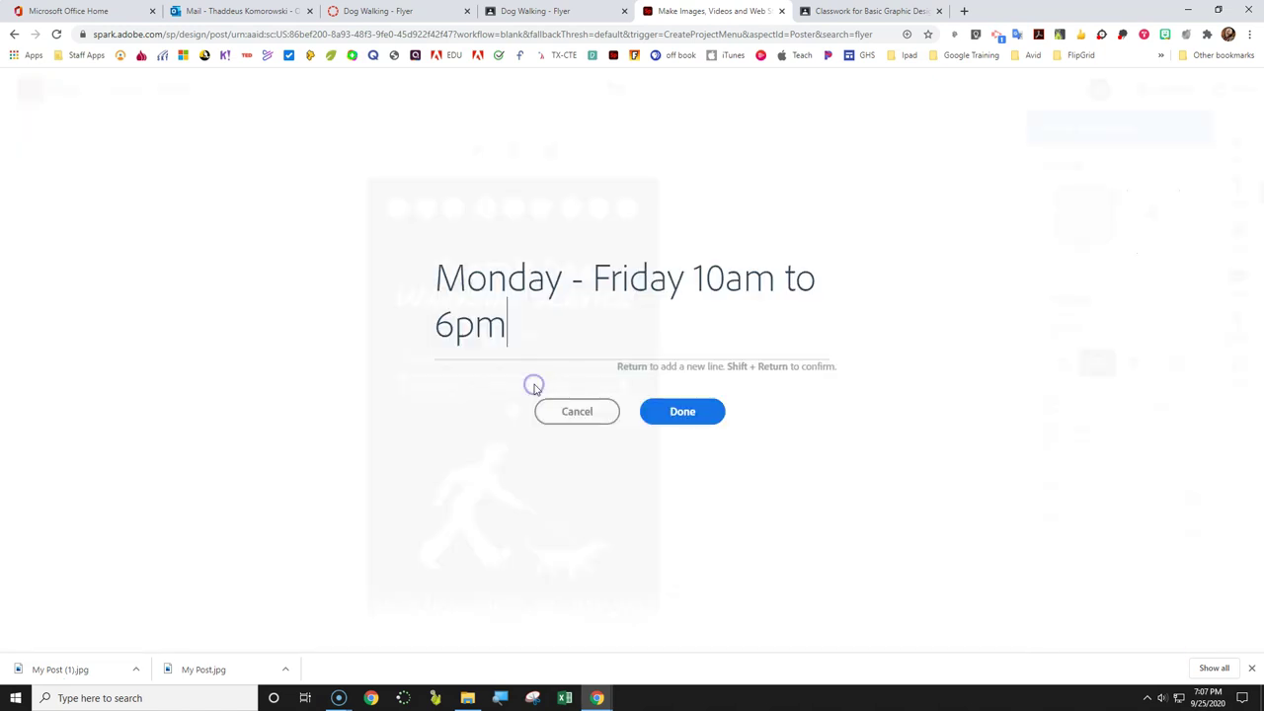
pyautogui.press('BackSpace')
pyautogui.press('BackSpace')
pyautogui.press('BackSpace')
pyautogui.press('BackSpace')
pyautogui.press('BackSpace')
pyautogui.press('BackSpace')
pyautogui.press('BackSpace')
pyautogui.press('BackSpace')
pyautogui.press('BackSpace')
pyautogui.press('BackSpace')
pyautogui.press('BackSpace')
pyautogui.press('BackSpace')
pyautogui.press('BackSpace')
pyautogui.press('BackSpace')
pyautogui.press('BackSpace')
pyautogui.press('BackSpace')
pyautogui.press('BackSpace')
pyautogui.press('BackSpace')
pyautogui.press('BackSpace')
pyautogui.press('BackSpace')
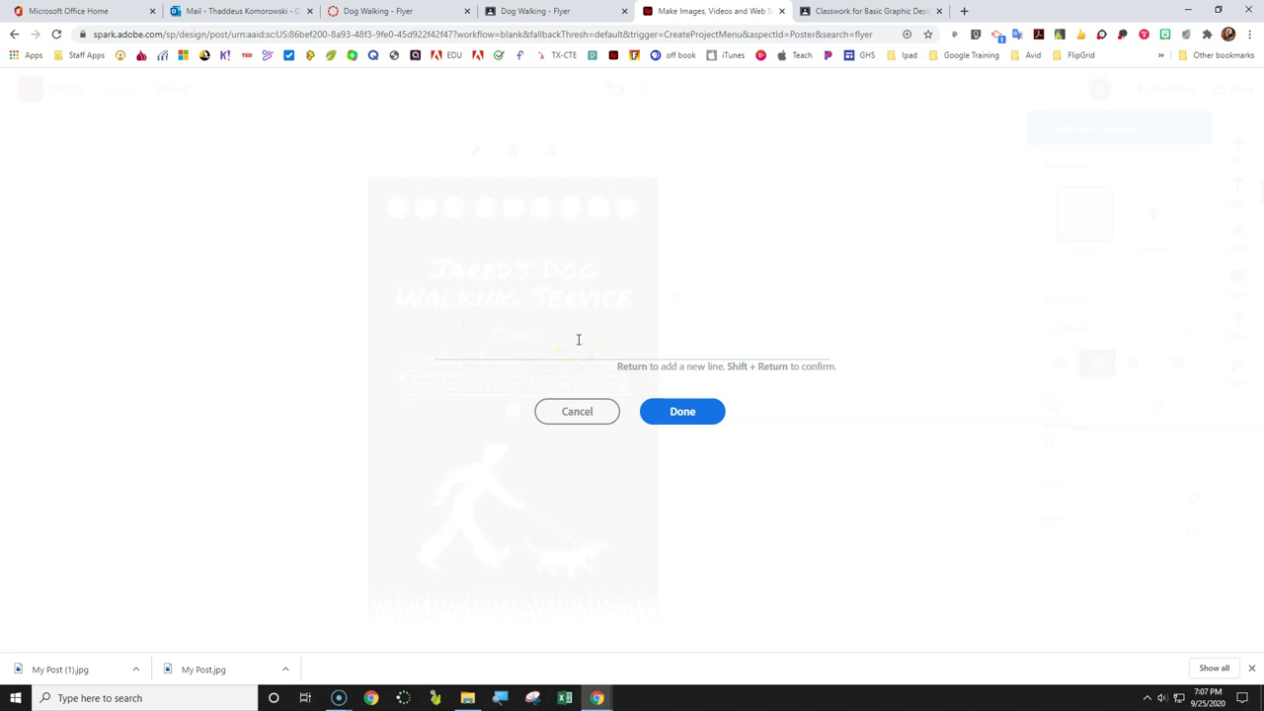
pyautogui.click(539, 12)
pyautogui.write('ng in this flyer, get 10')
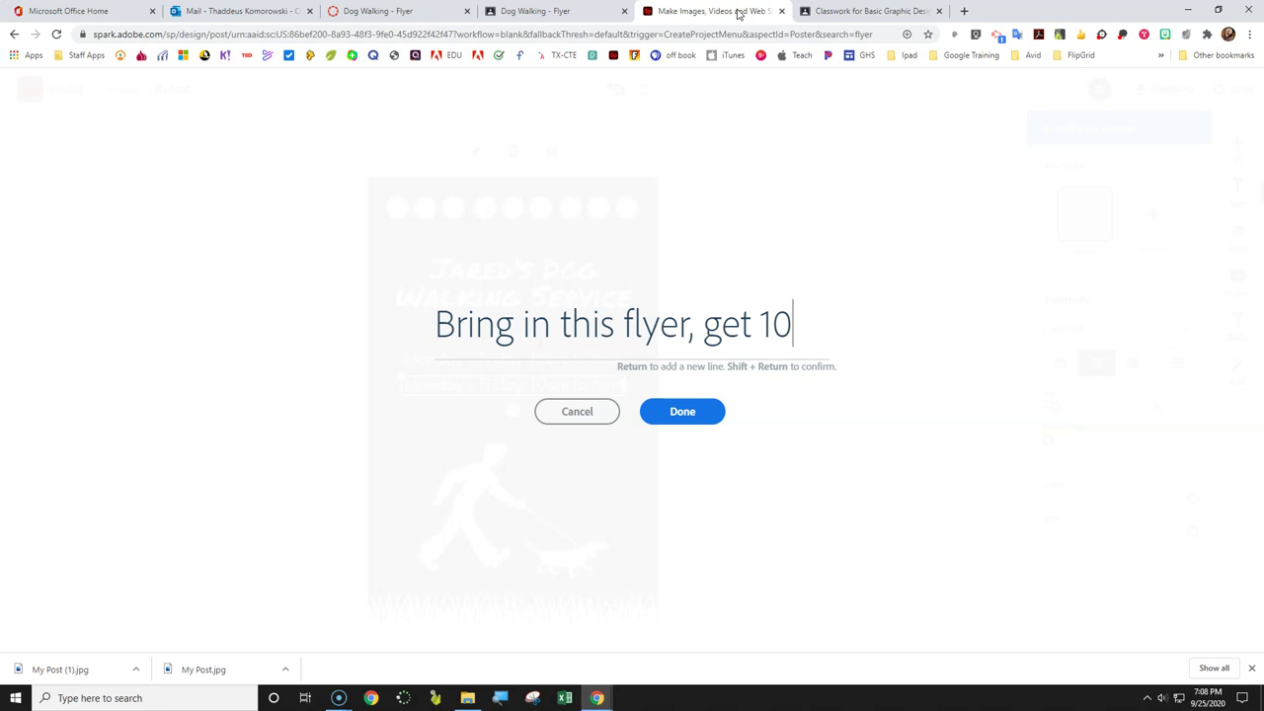
pyautogui.write('off')
pyautogui.click(683, 419)
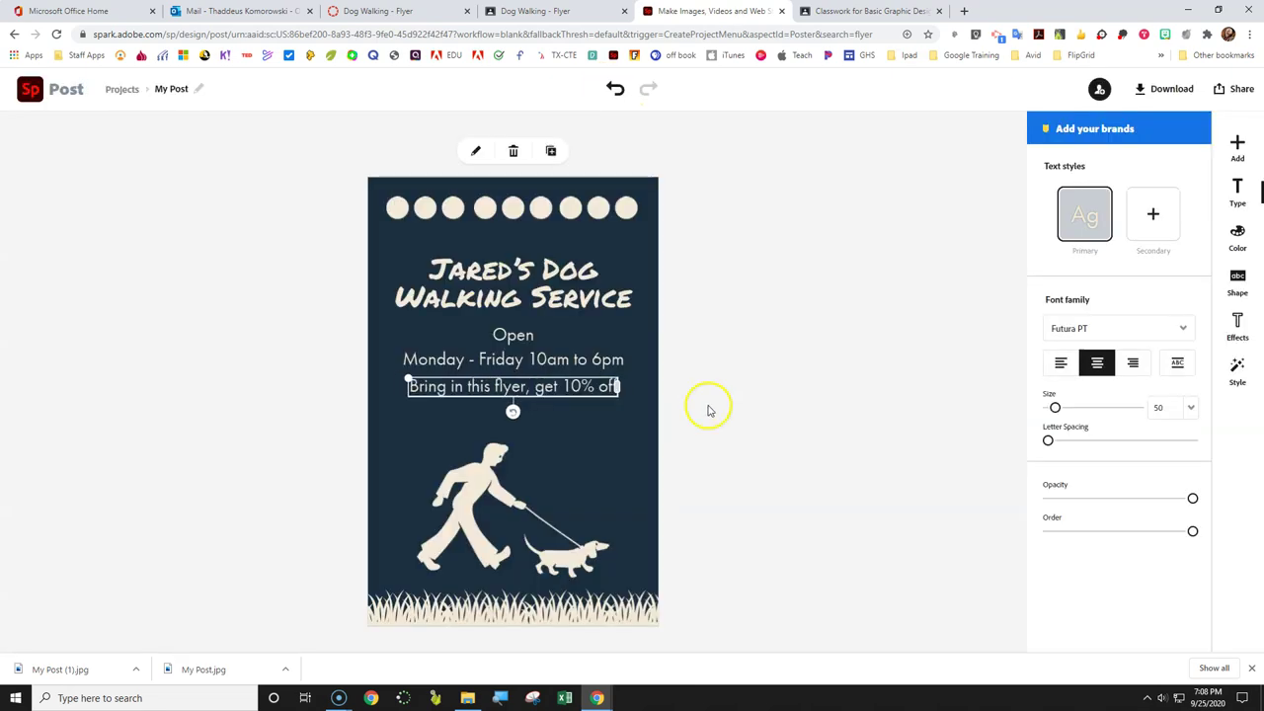
pyautogui.click(708, 407)
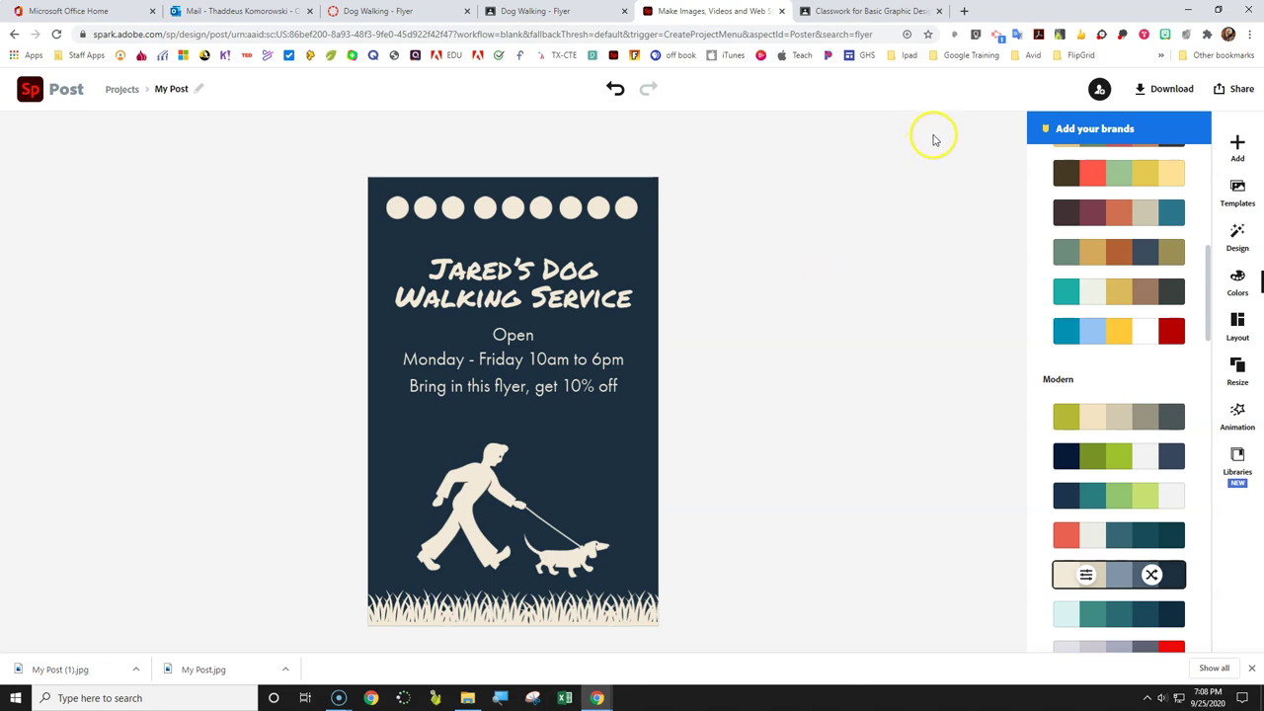
# Download the finished flyer in JPG format as My Post (2).jpg
pyautogui.click(1171, 92)
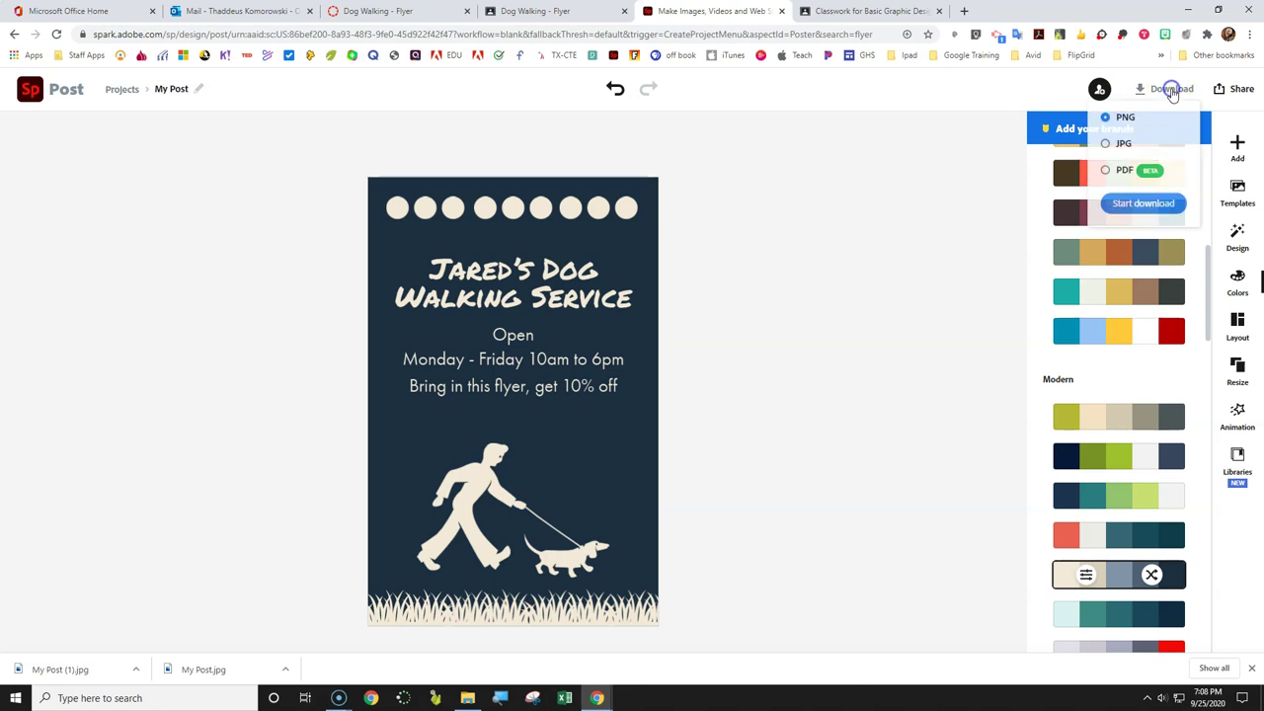
pyautogui.click(1104, 144)
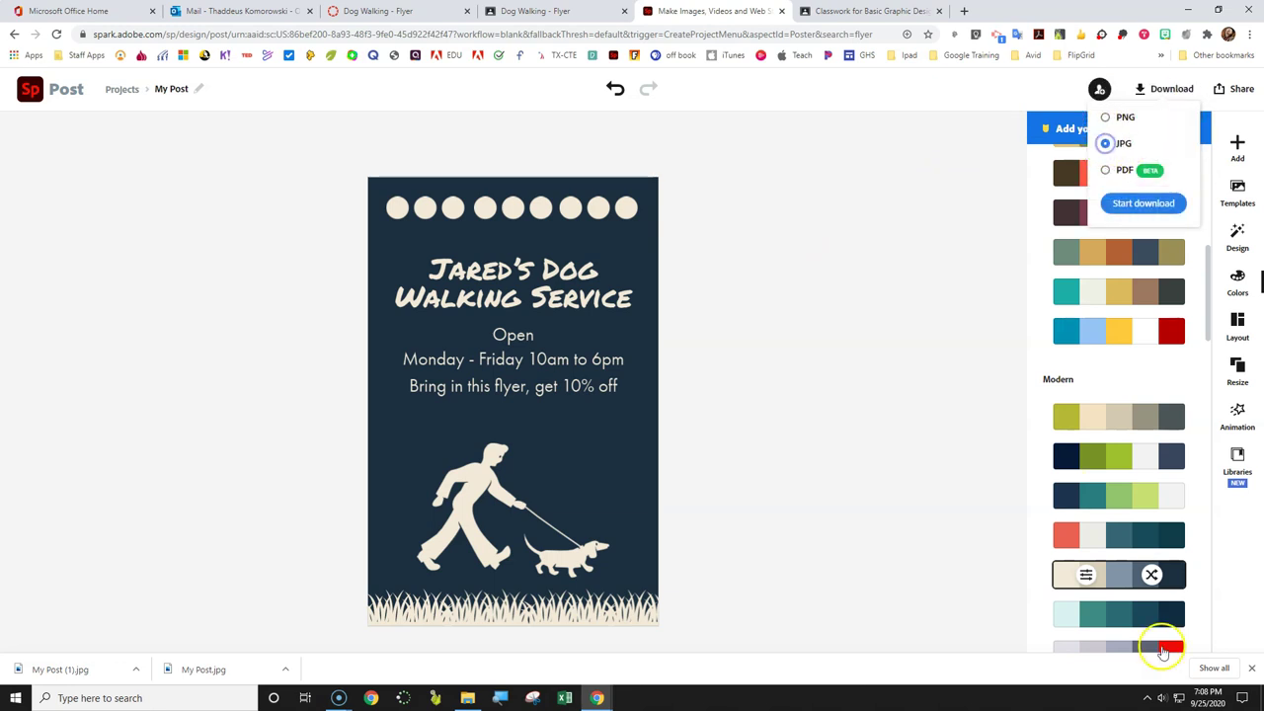
pyautogui.click(1251, 668)
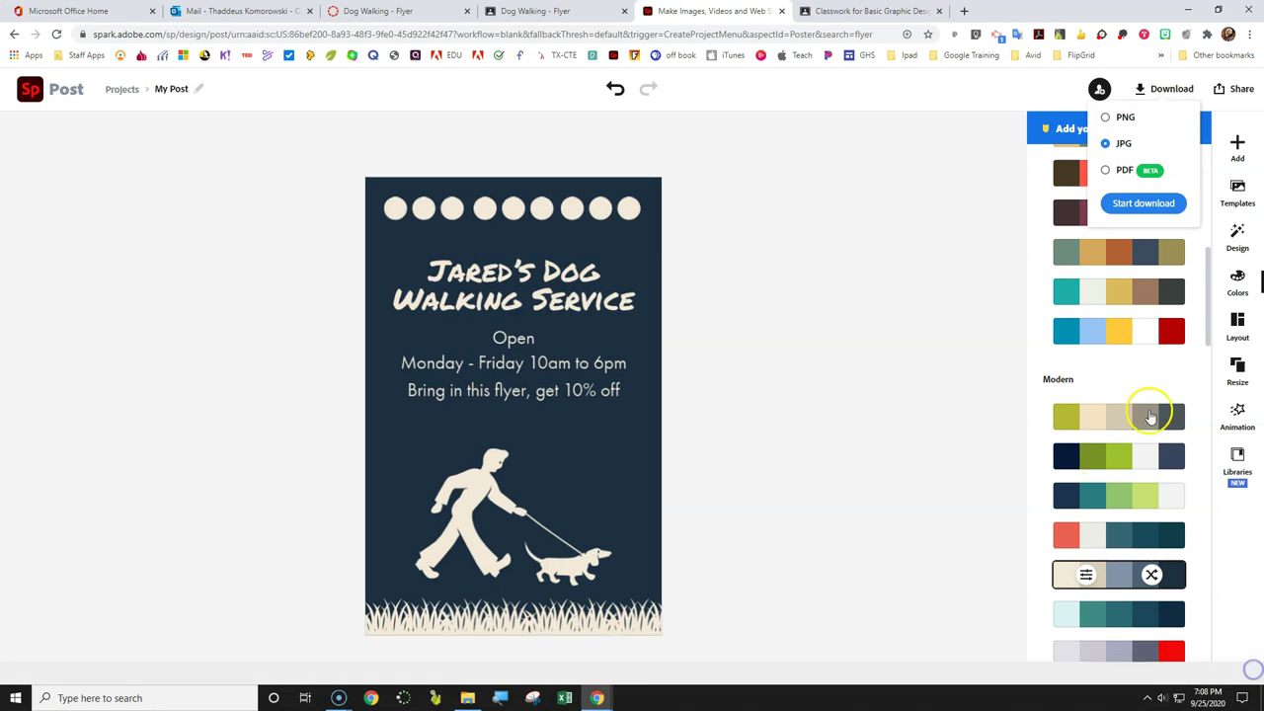
pyautogui.click(1143, 205)
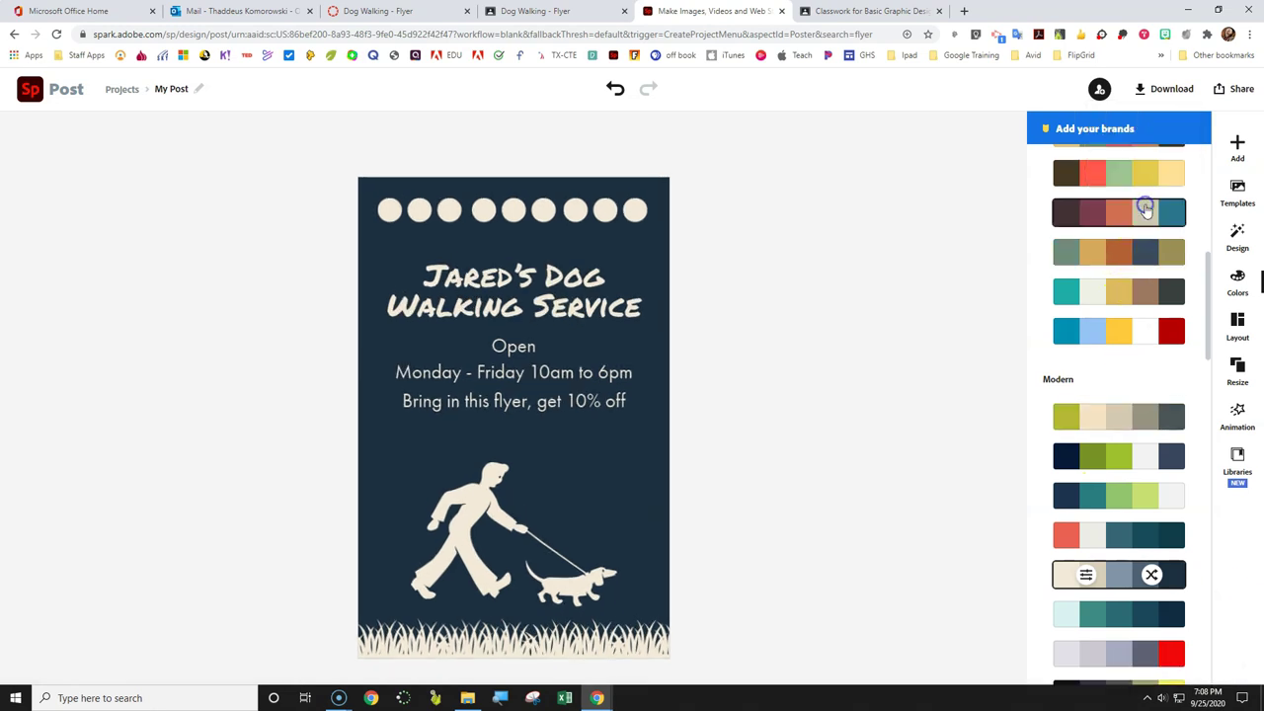
pyautogui.click(931, 384)
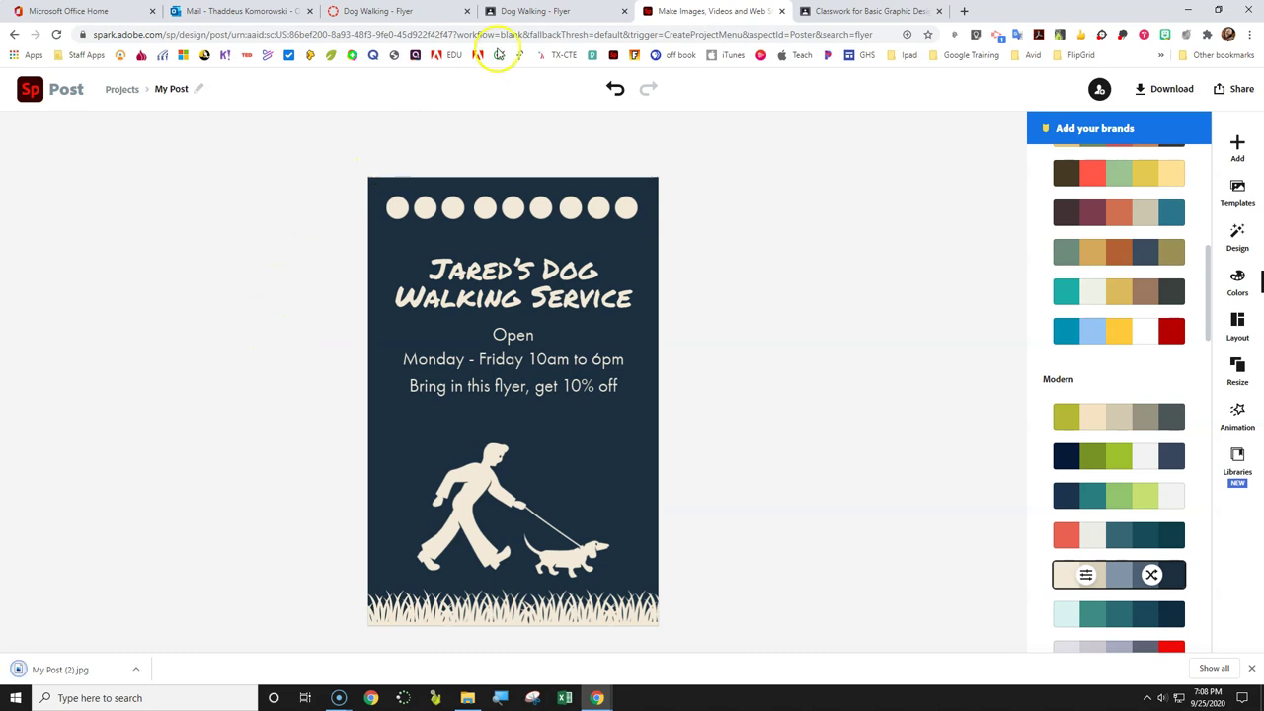
# Close the image previews, switch to the second account's Basic Graphic Design A2 Classwork, and expand Dog Walking - Flyer
pyautogui.click(552, 17)
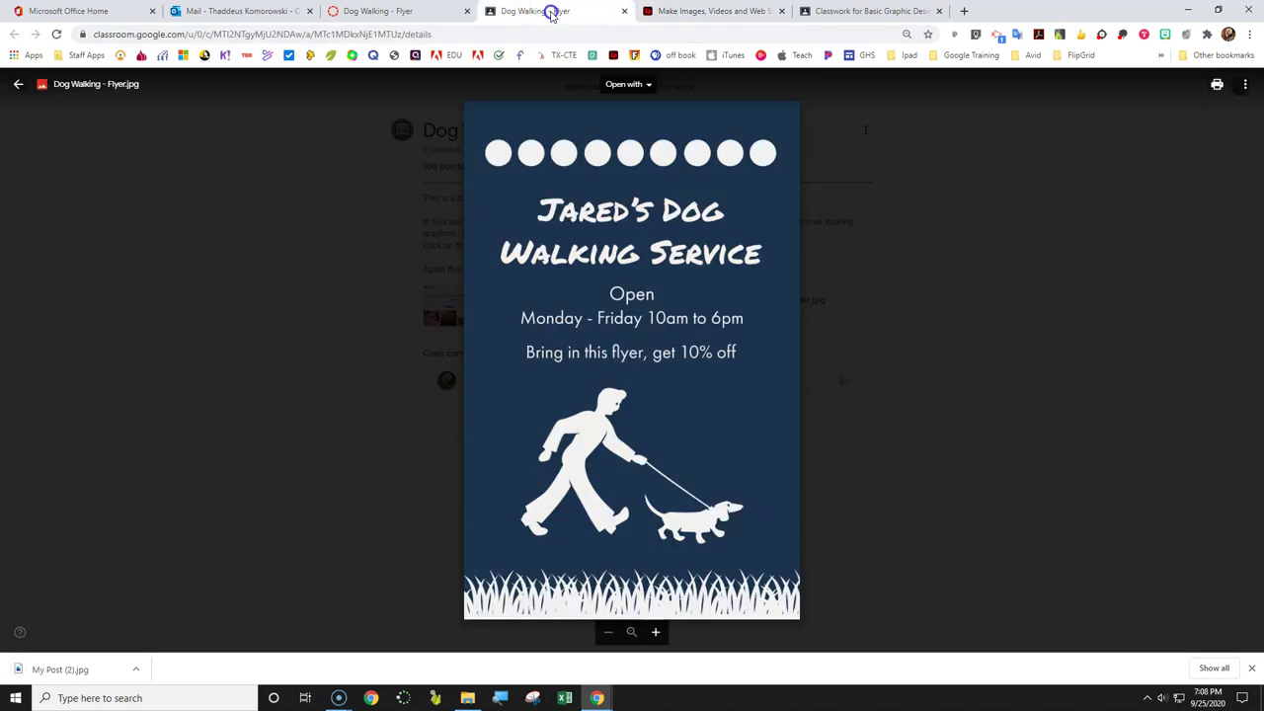
pyautogui.click(153, 152)
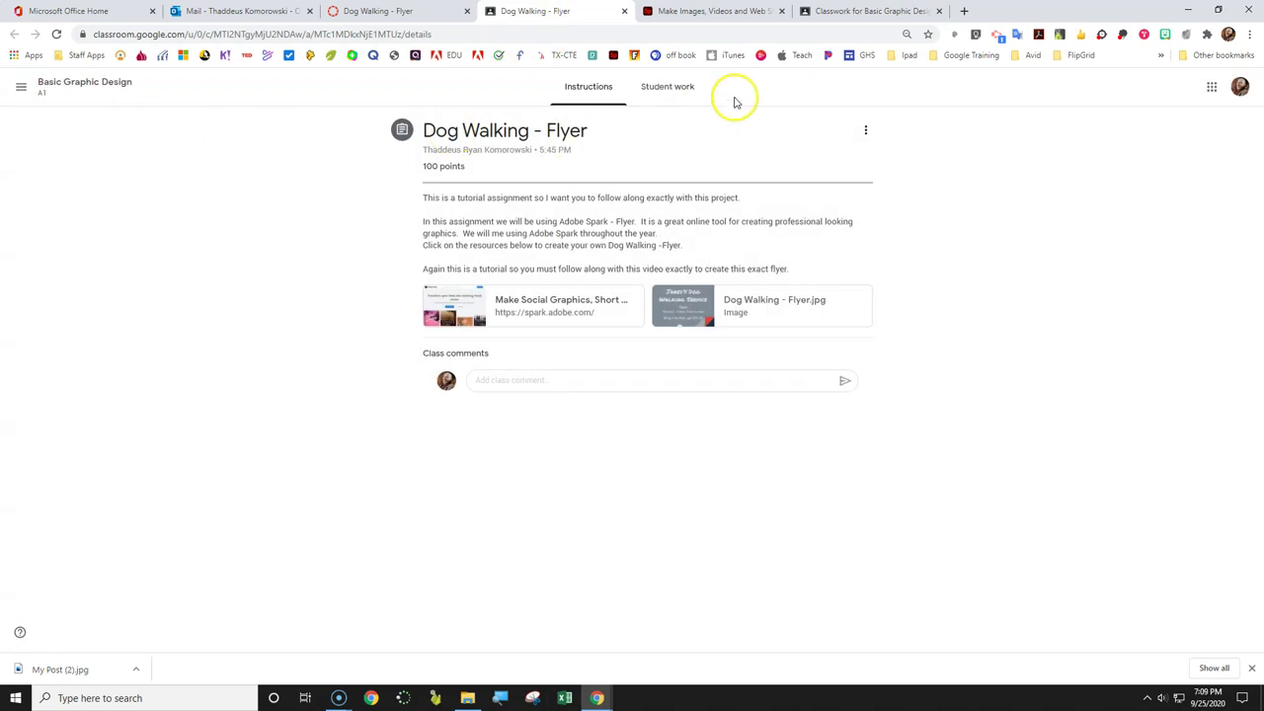
pyautogui.click(867, 12)
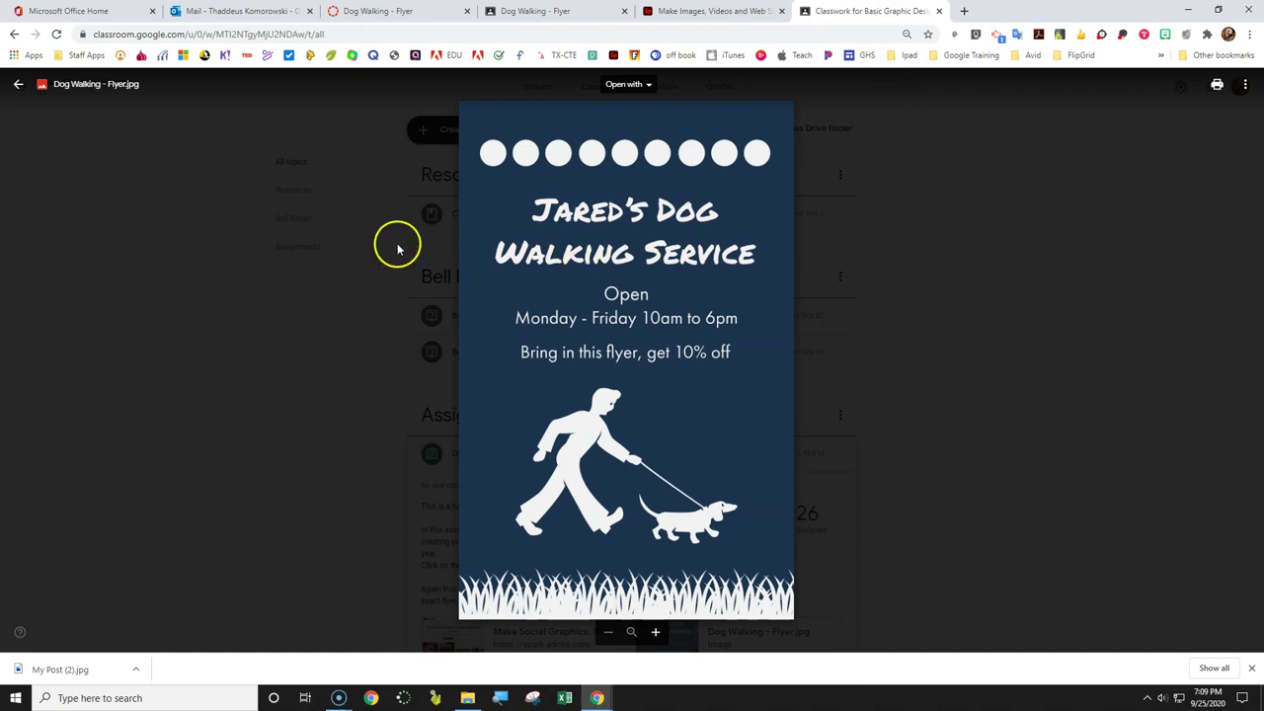
pyautogui.click(342, 253)
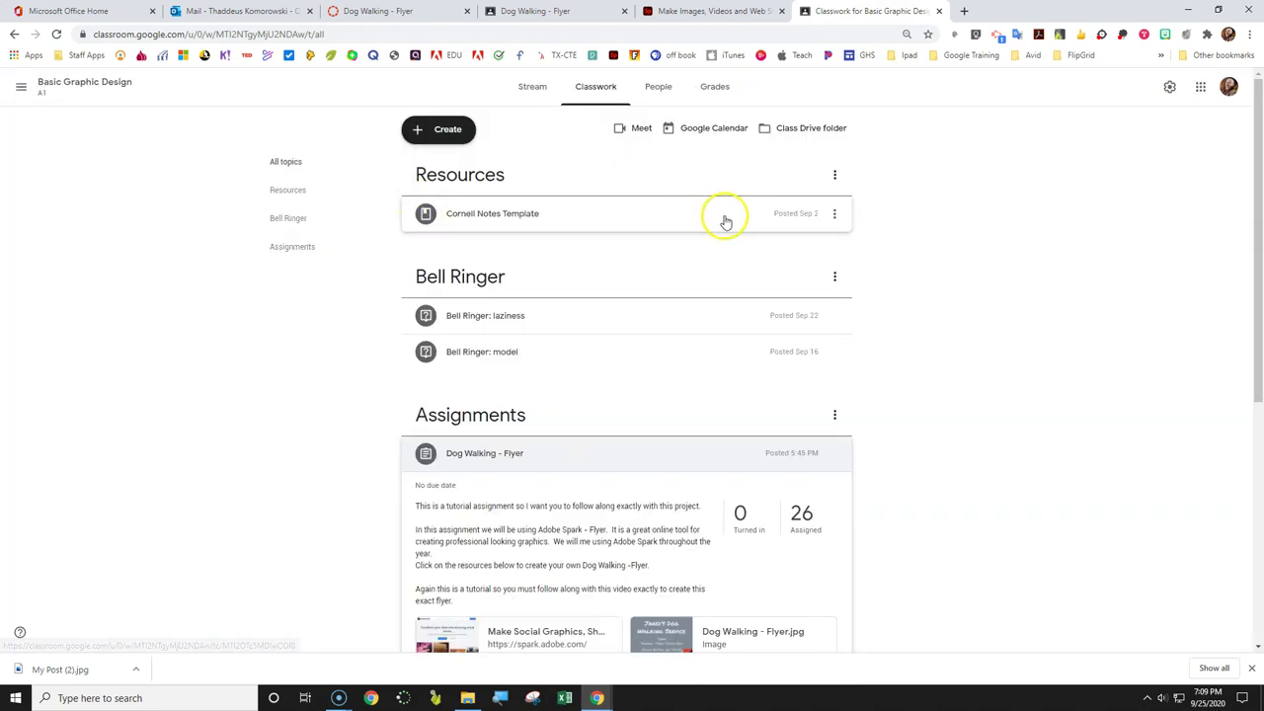
pyautogui.click(1228, 87)
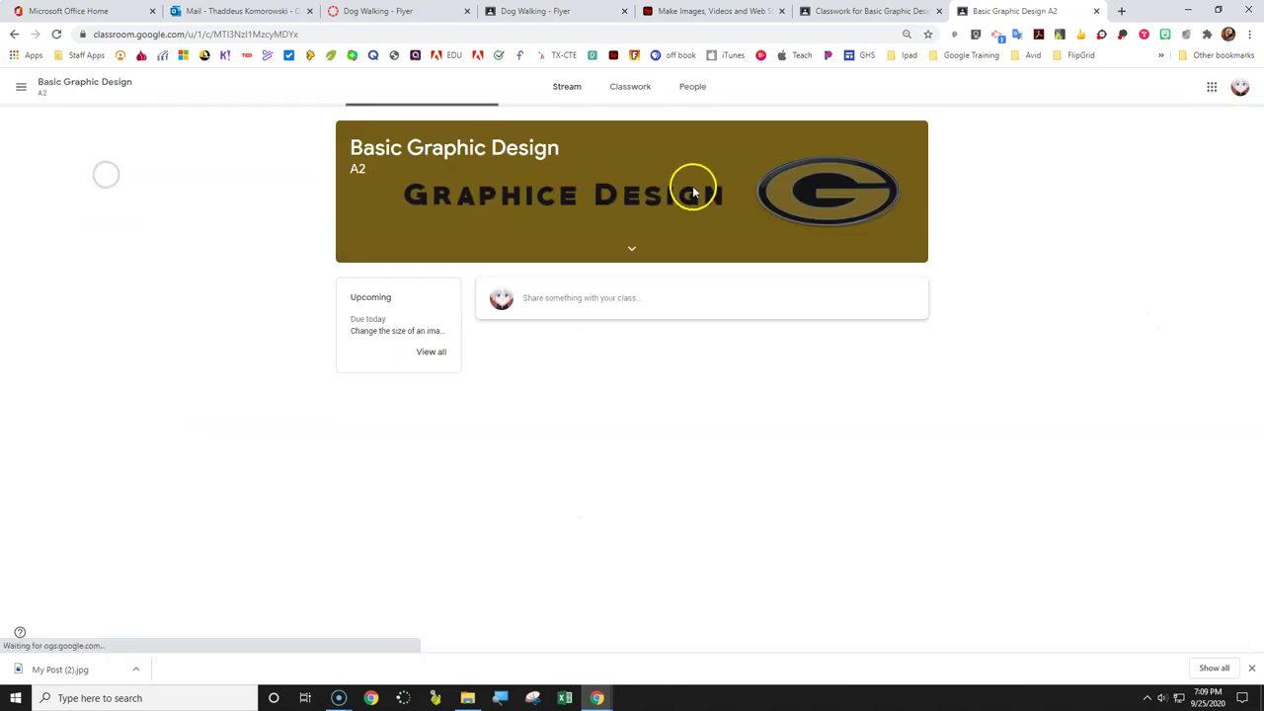
pyautogui.click(603, 87)
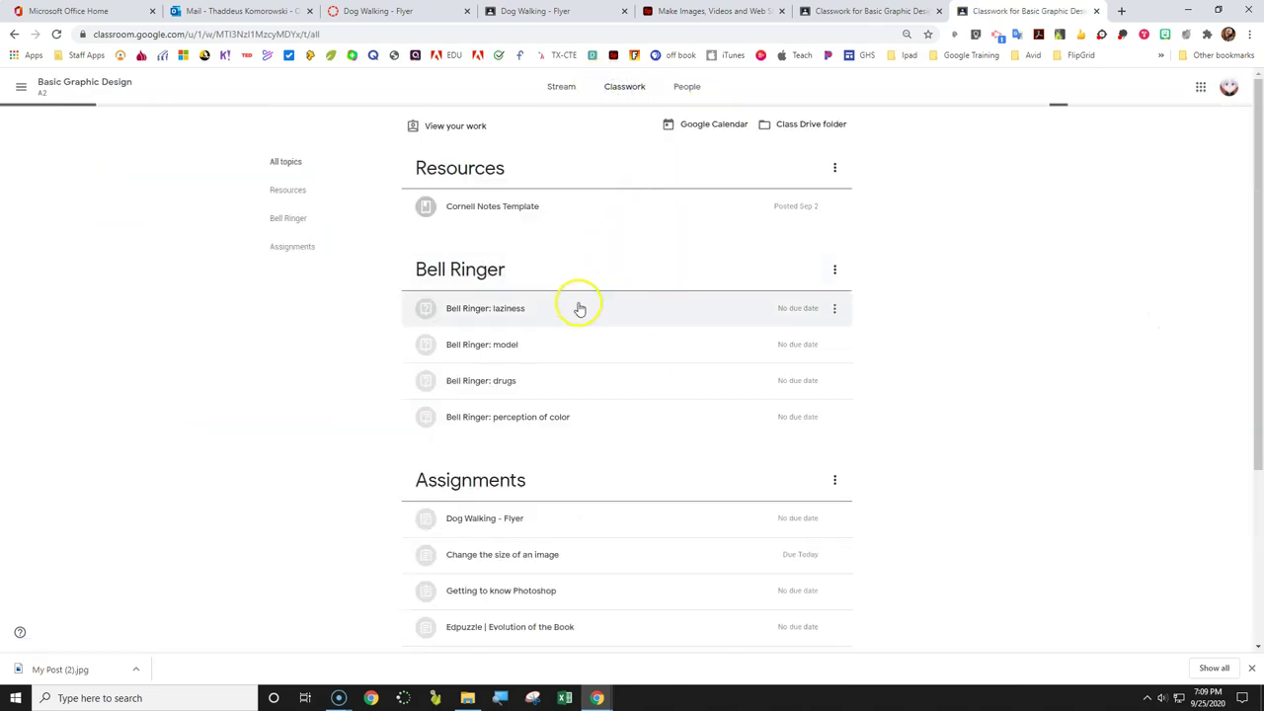
pyautogui.click(540, 532)
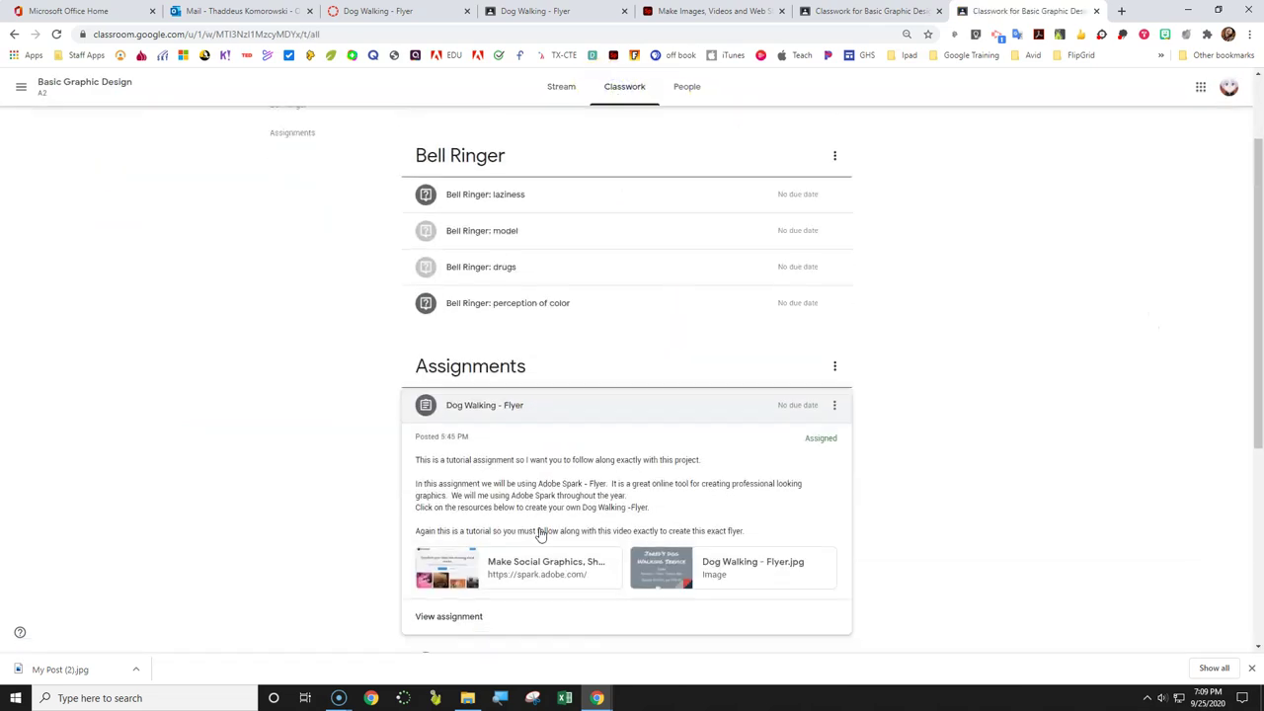
# Open the Dog Walking - Flyer assignment and remove the old My Post (1).jpg attachment
pyautogui.click(466, 600)
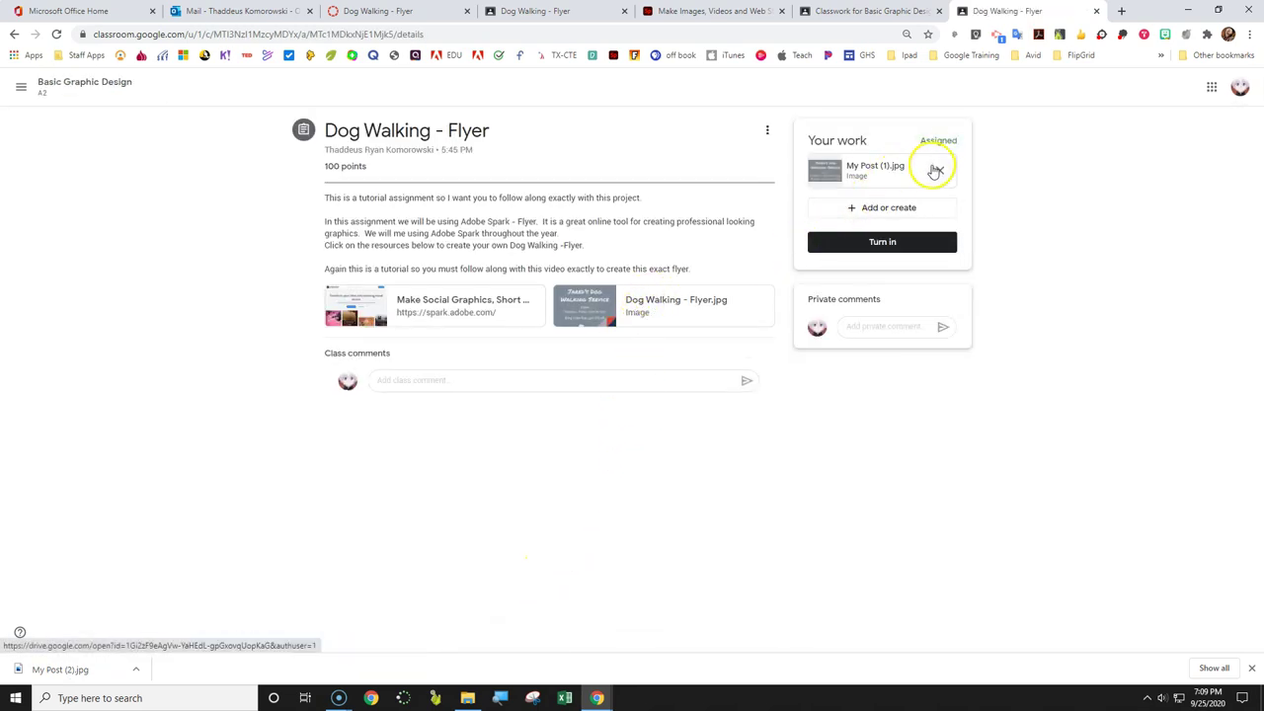
pyautogui.click(940, 173)
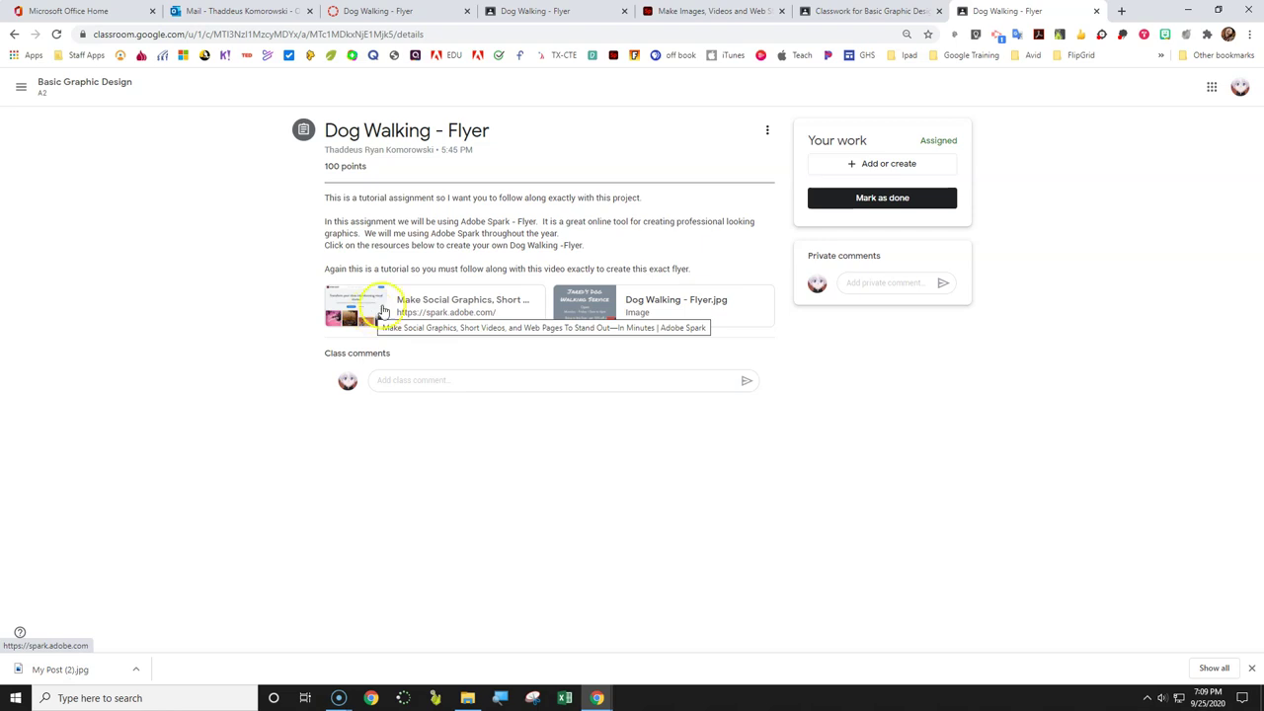
# Upload My Post (2).jpg from Downloads as a file under Your work
pyautogui.click(874, 170)
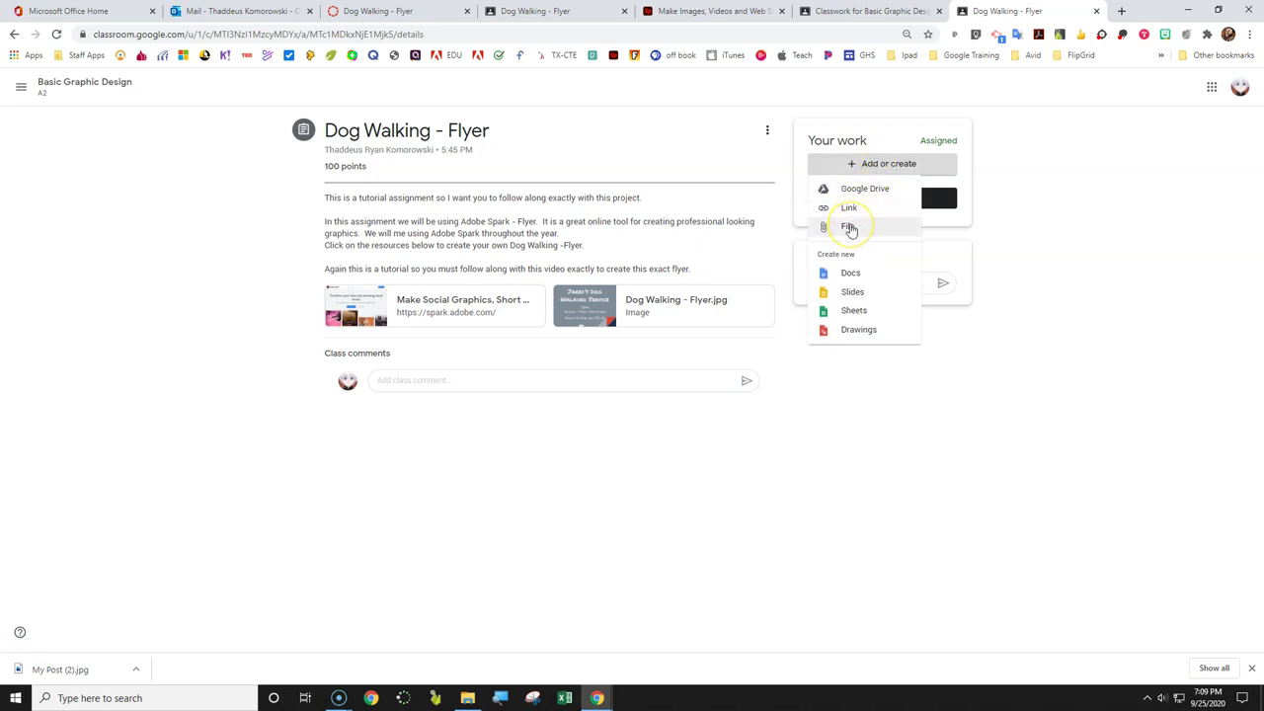
pyautogui.click(850, 228)
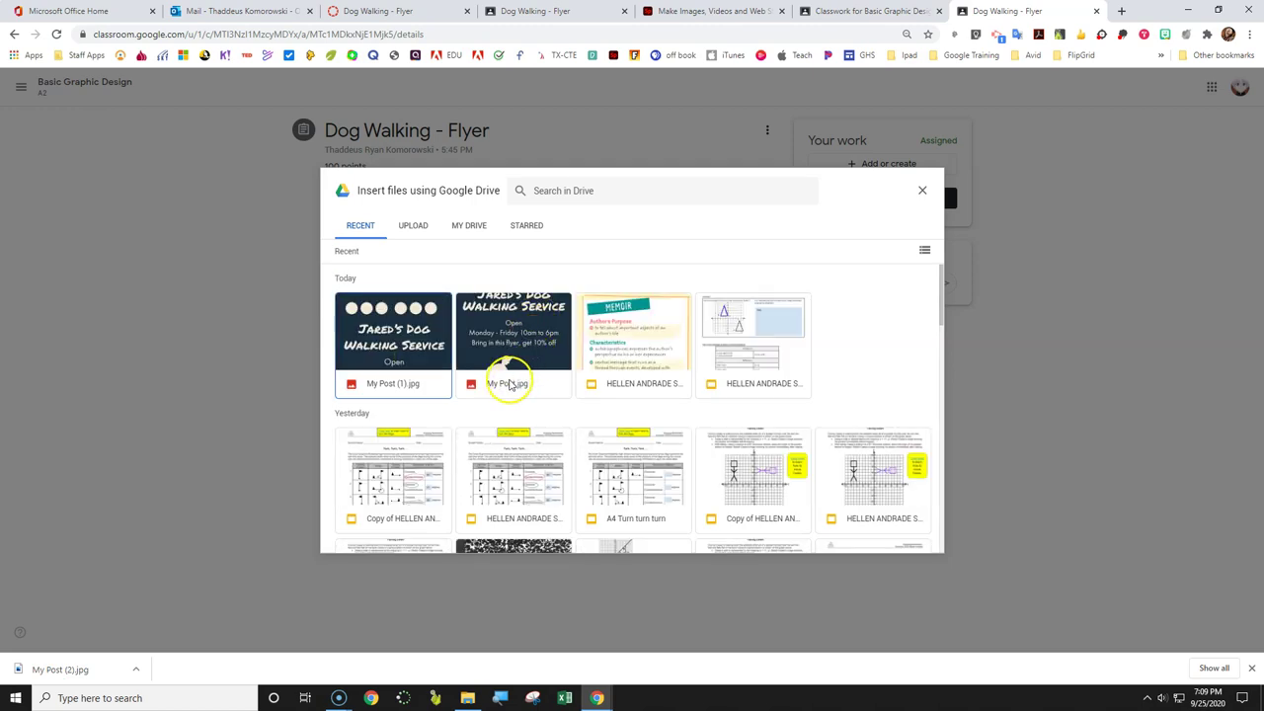
pyautogui.click(415, 227)
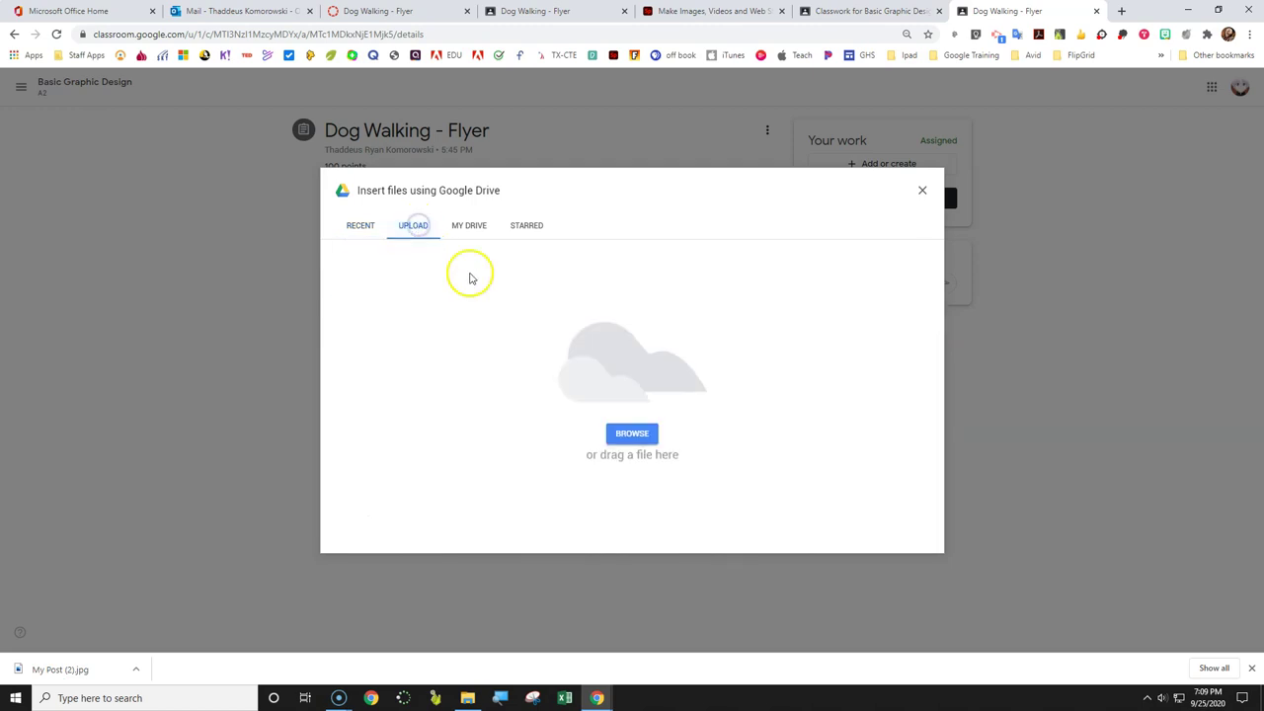
pyautogui.click(632, 435)
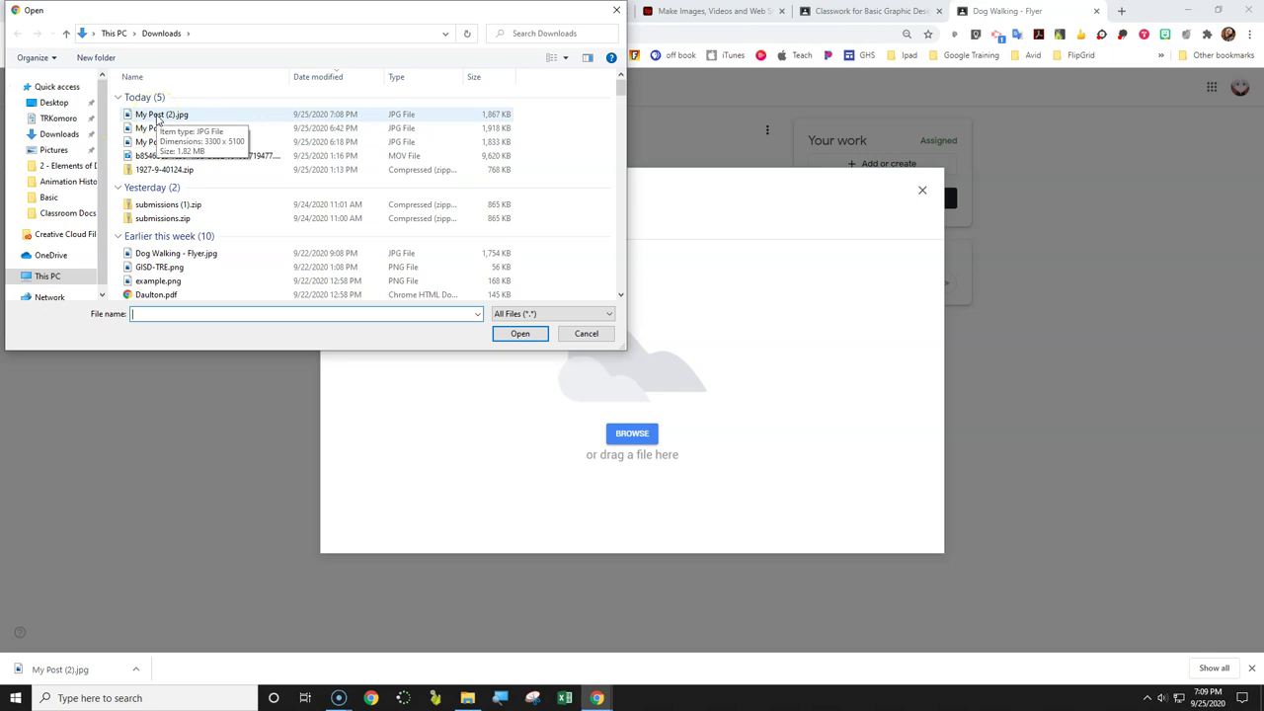
pyautogui.click(156, 117)
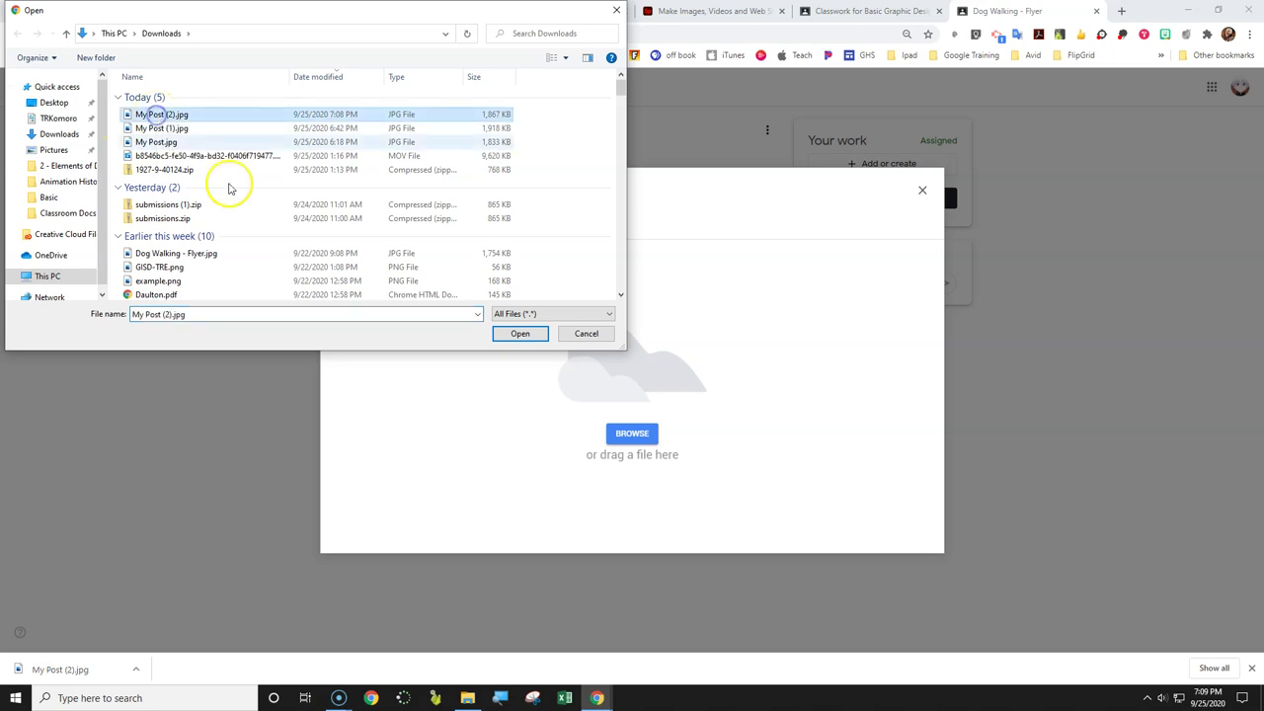
pyautogui.click(519, 333)
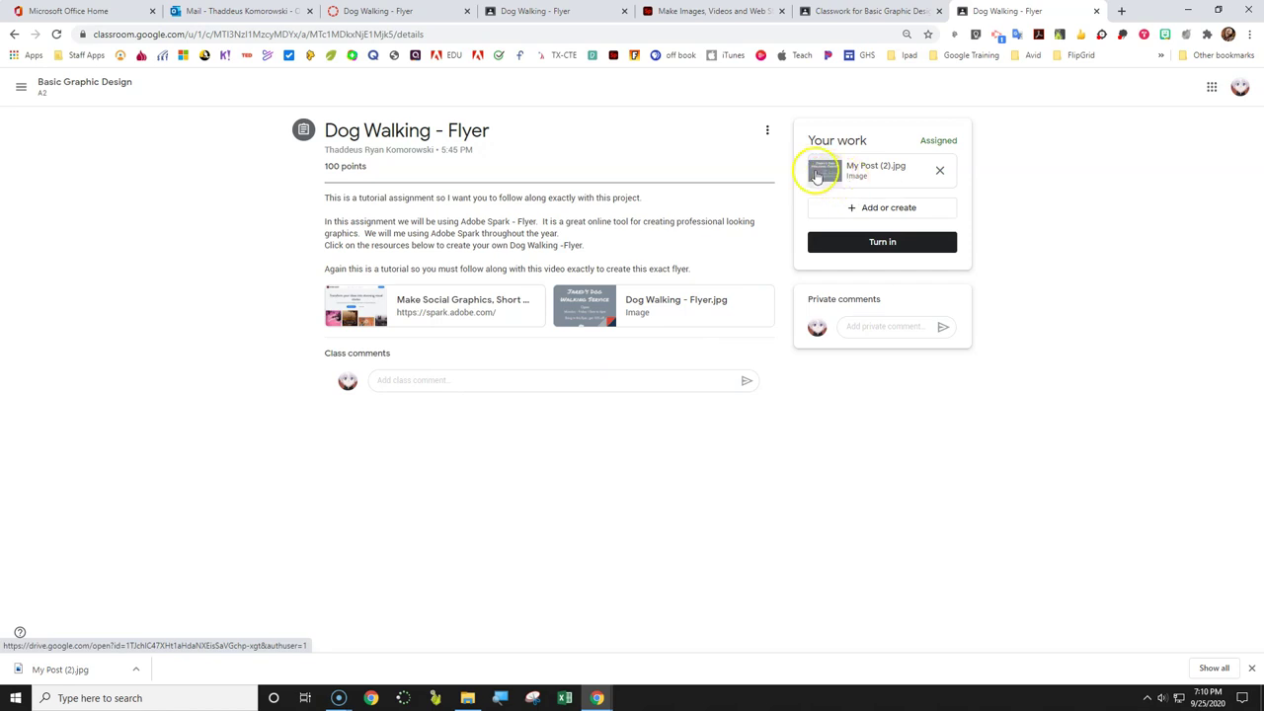
# Preview the attached My Post (2).jpg, then turn in the assignment and confirm
pyautogui.click(816, 173)
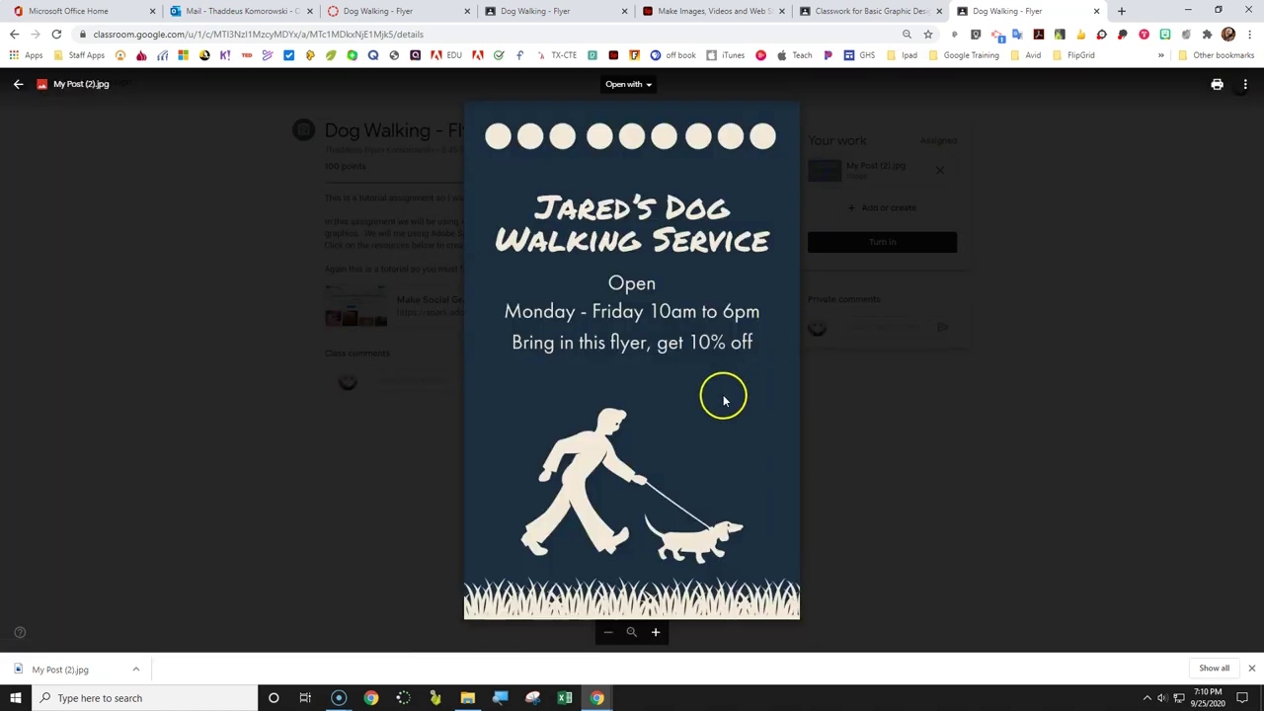
pyautogui.click(914, 449)
pyautogui.click(880, 244)
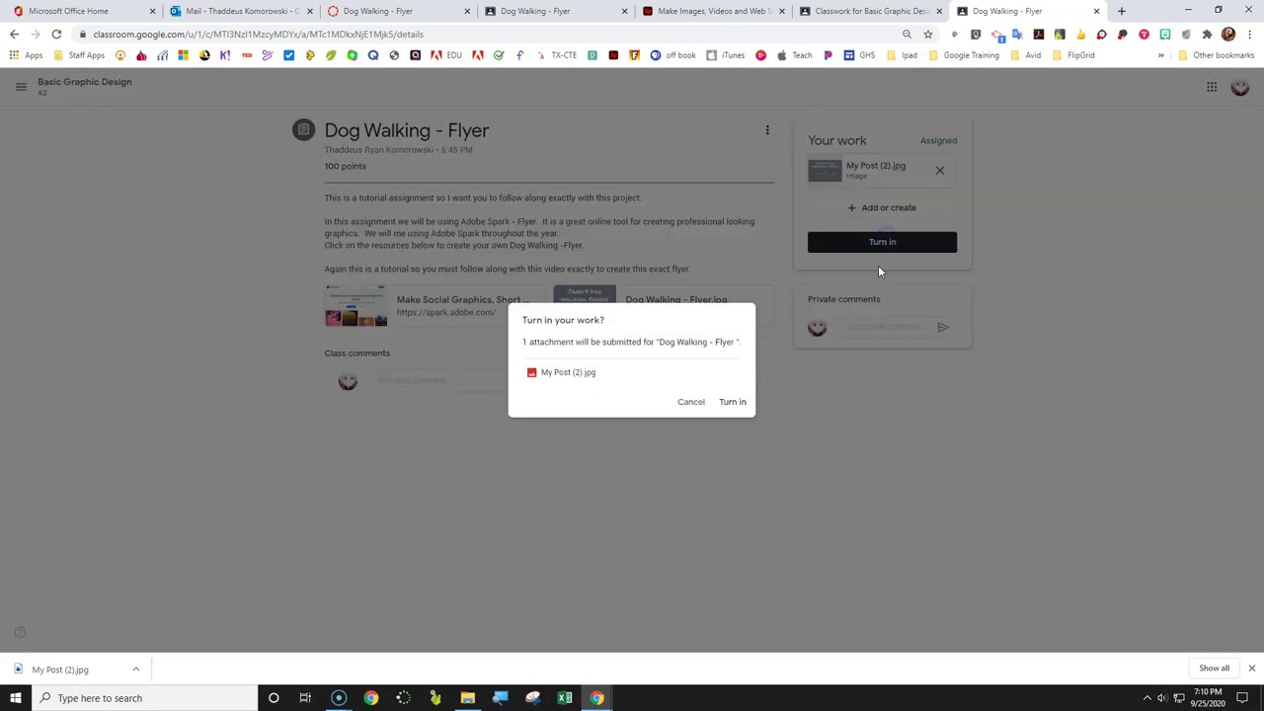
pyautogui.click(738, 402)
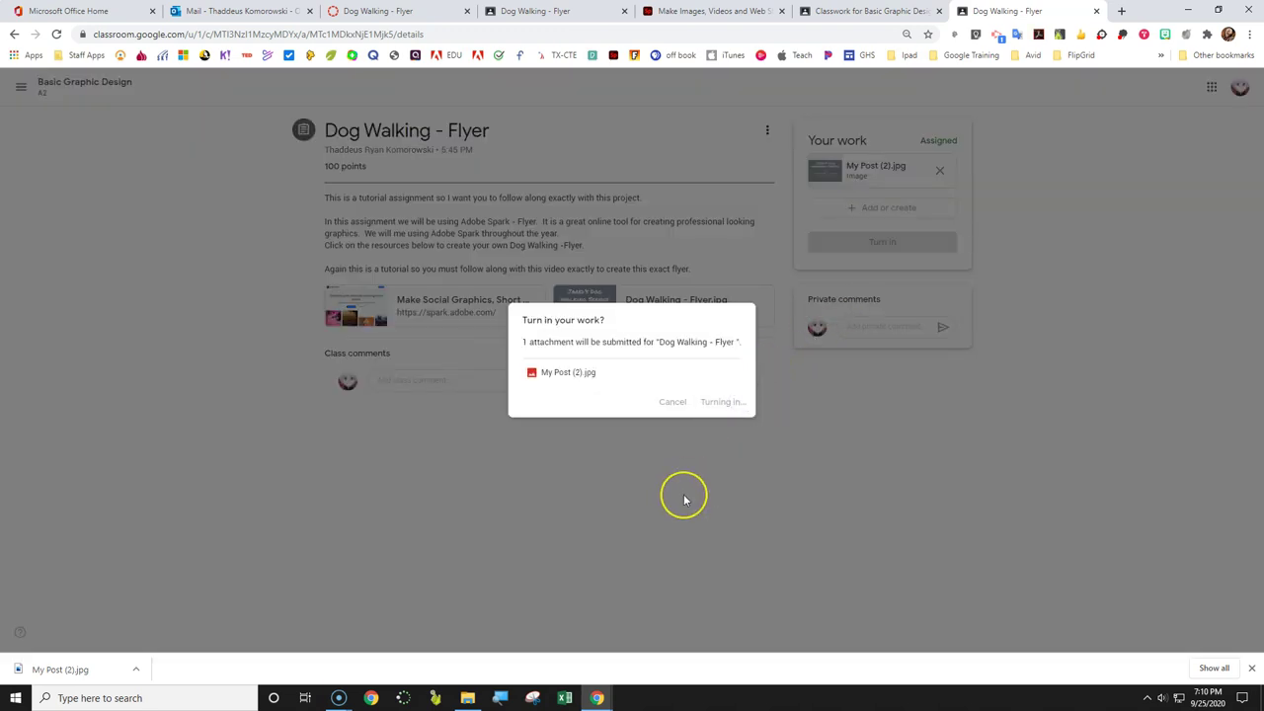